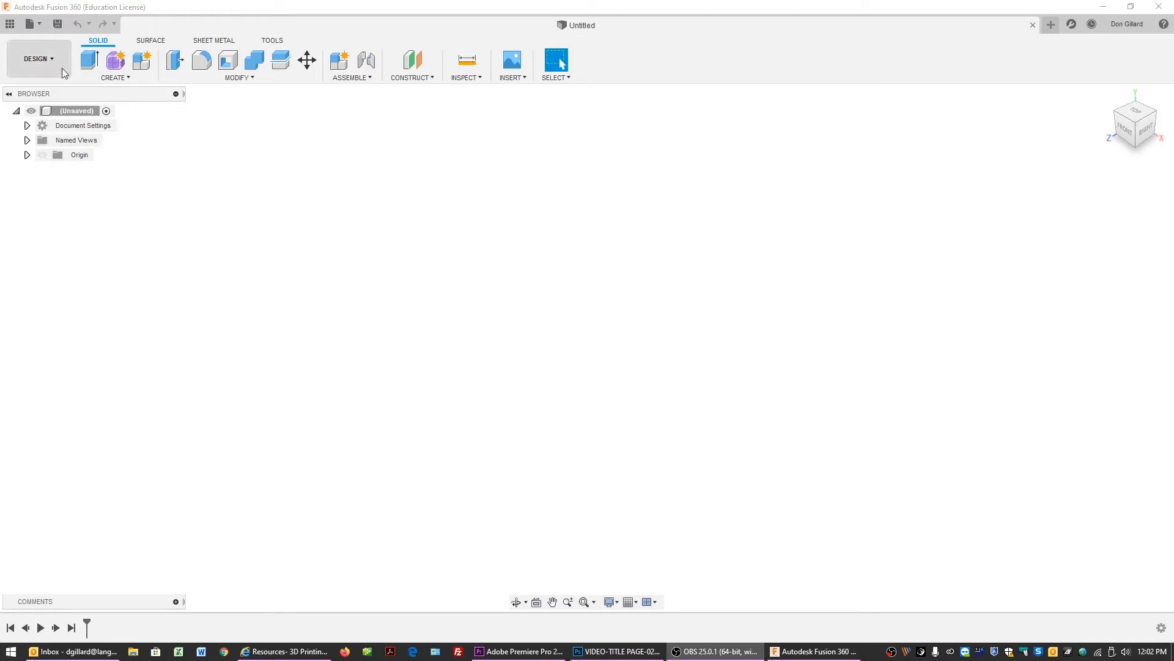
Create a new project named "Makerspace Intro" in the data panel, then close the panel.
left_click(9, 24)
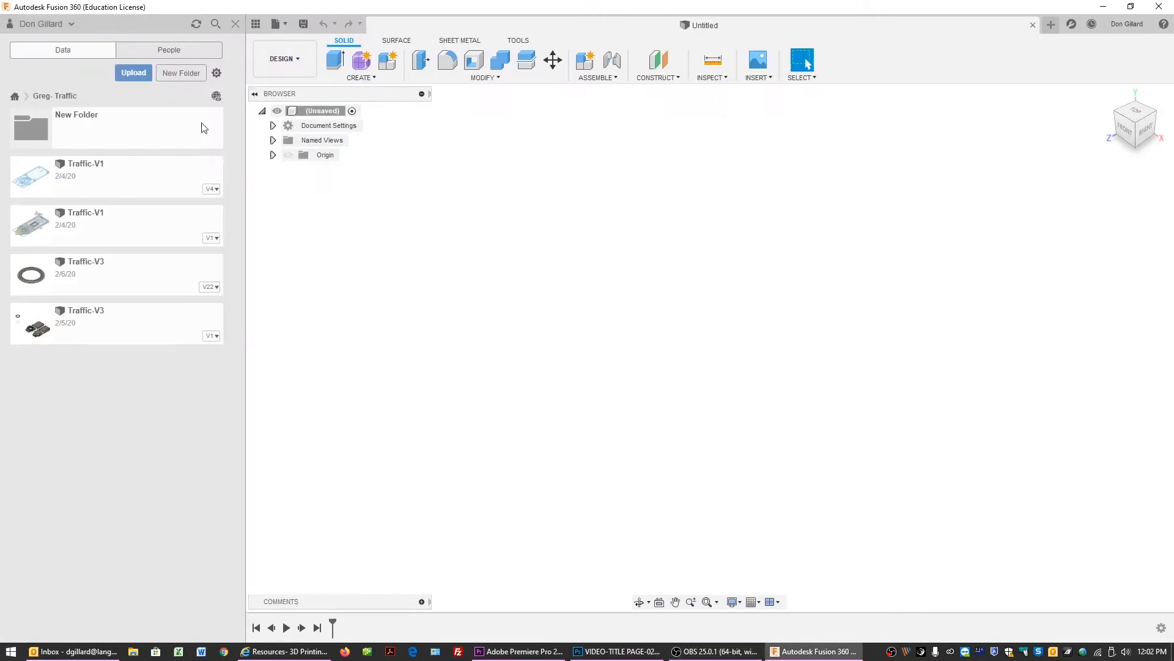
left_click(15, 96)
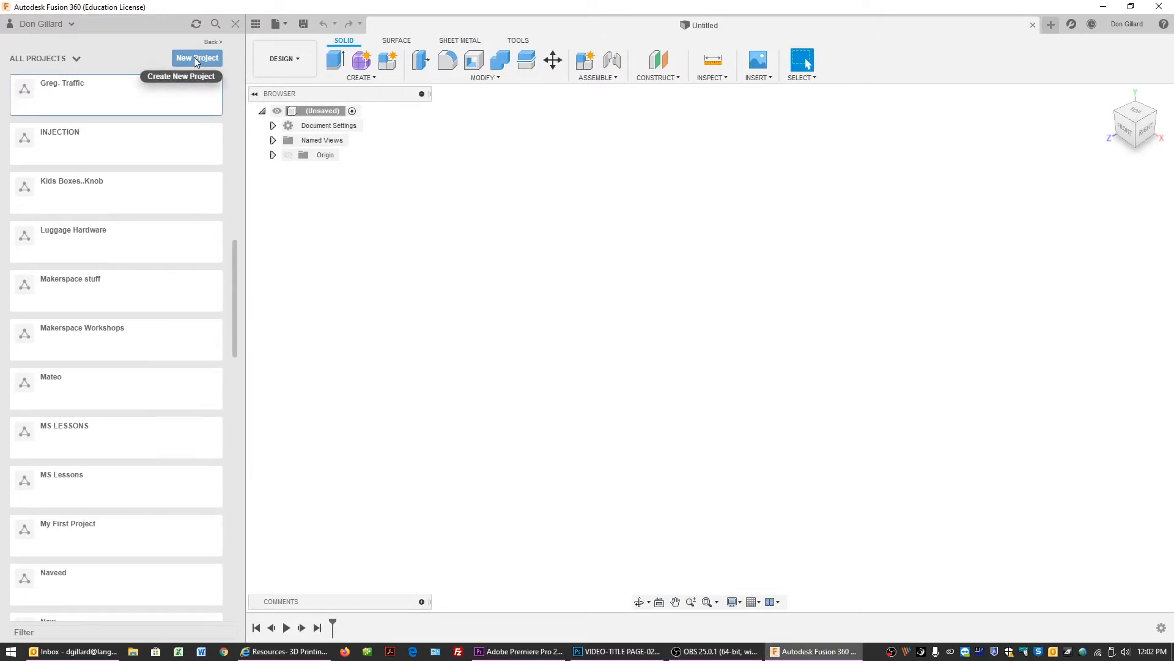
left_click(194, 57)
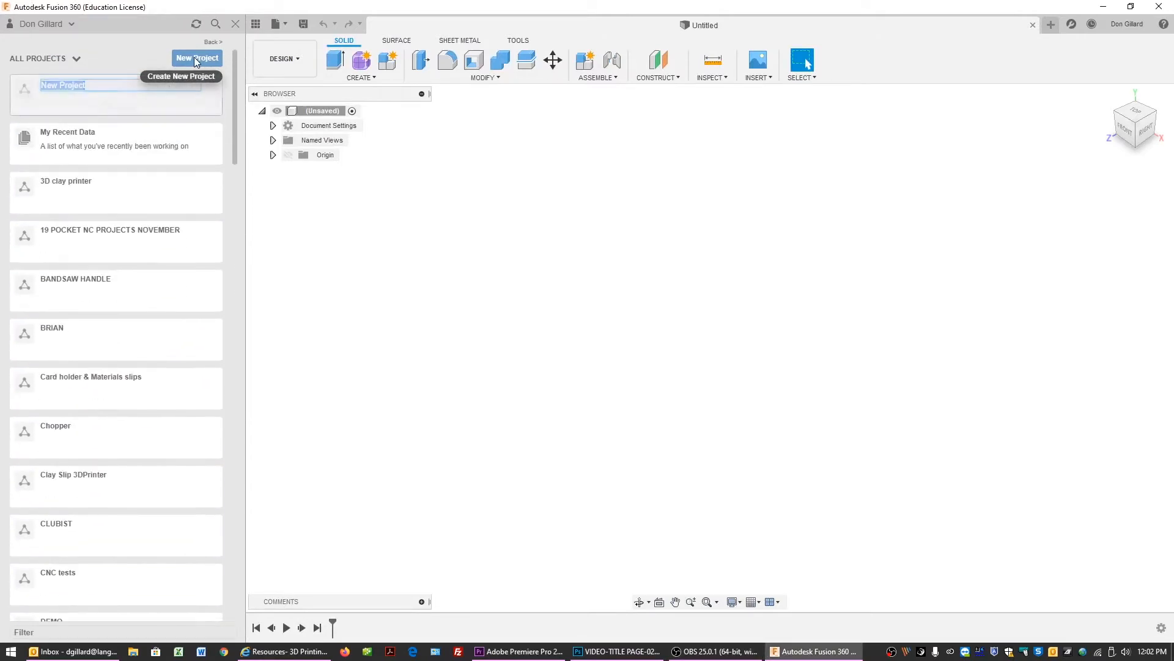
type("M")
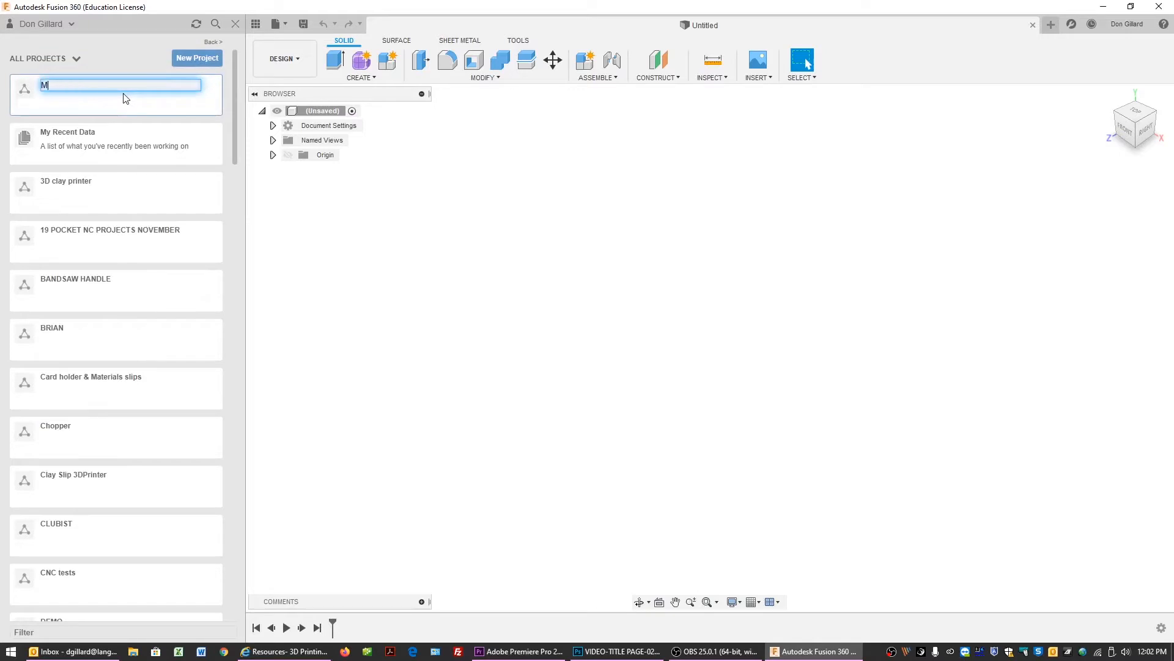
type("akerspace ")
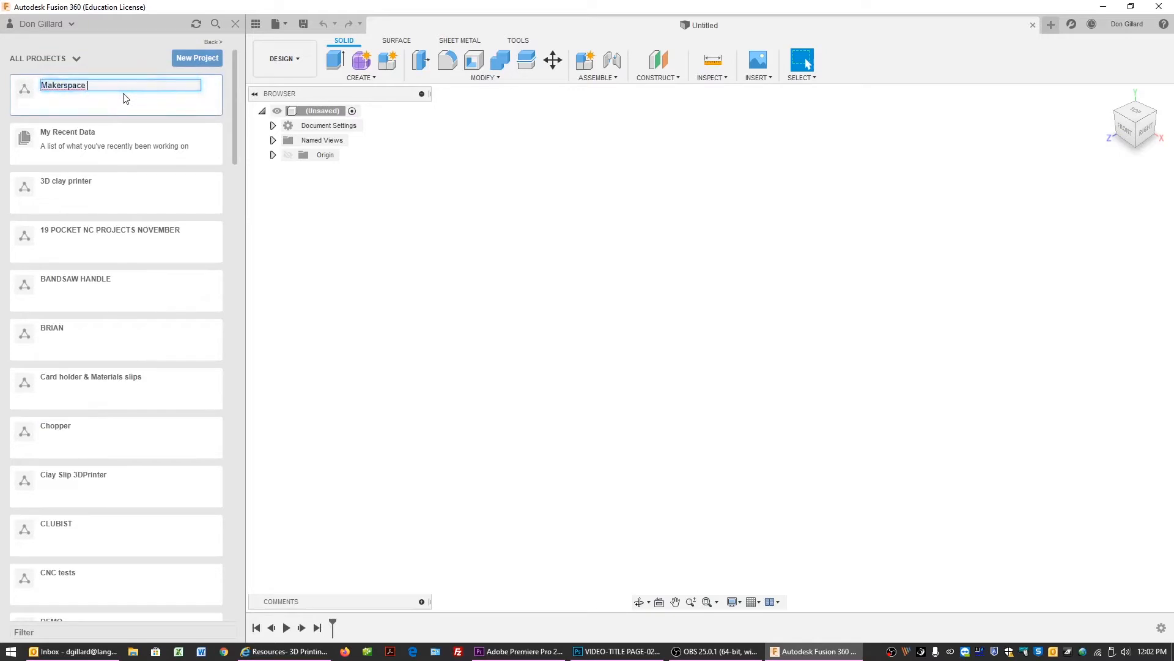
type("Intro")
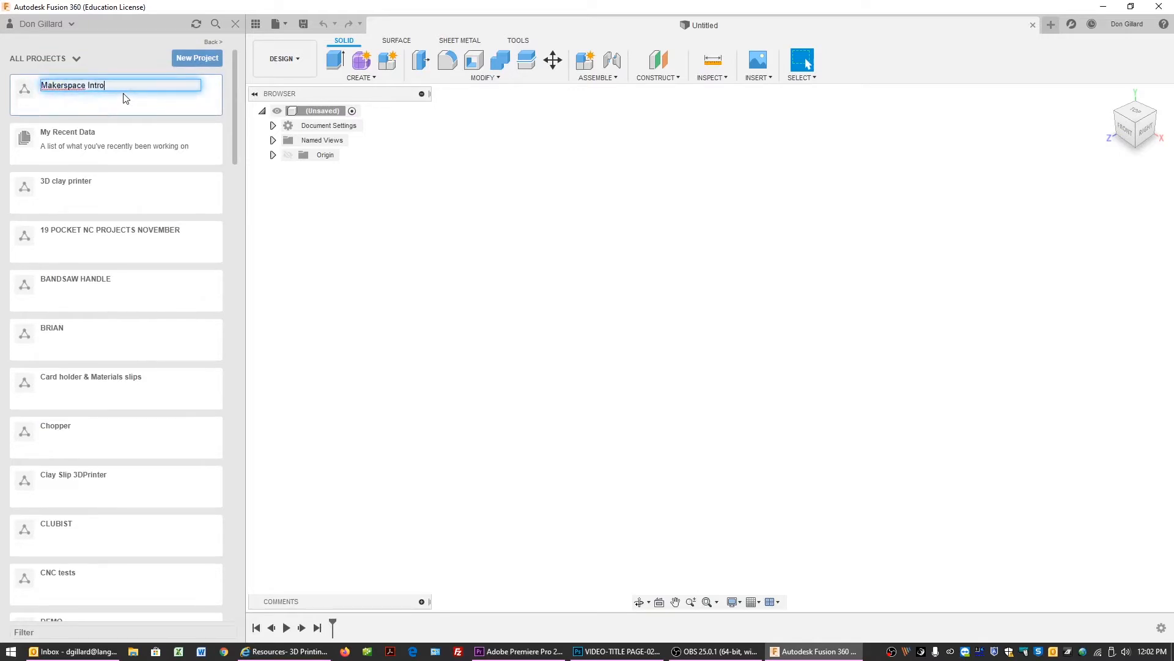
key("Return")
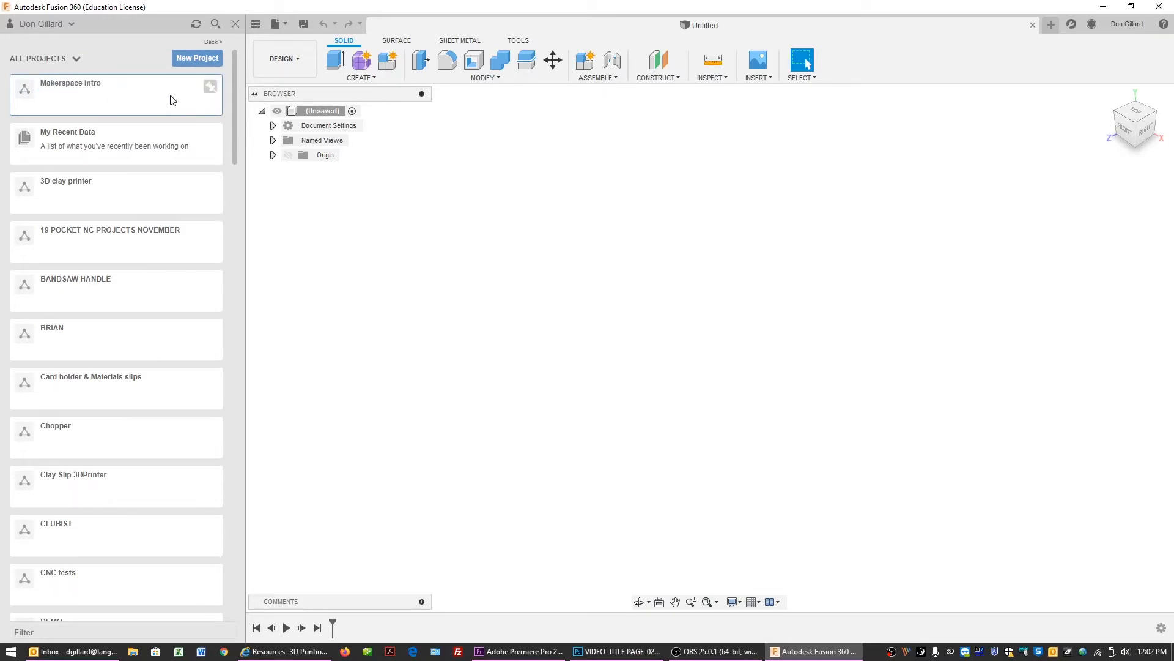
left_click(236, 24)
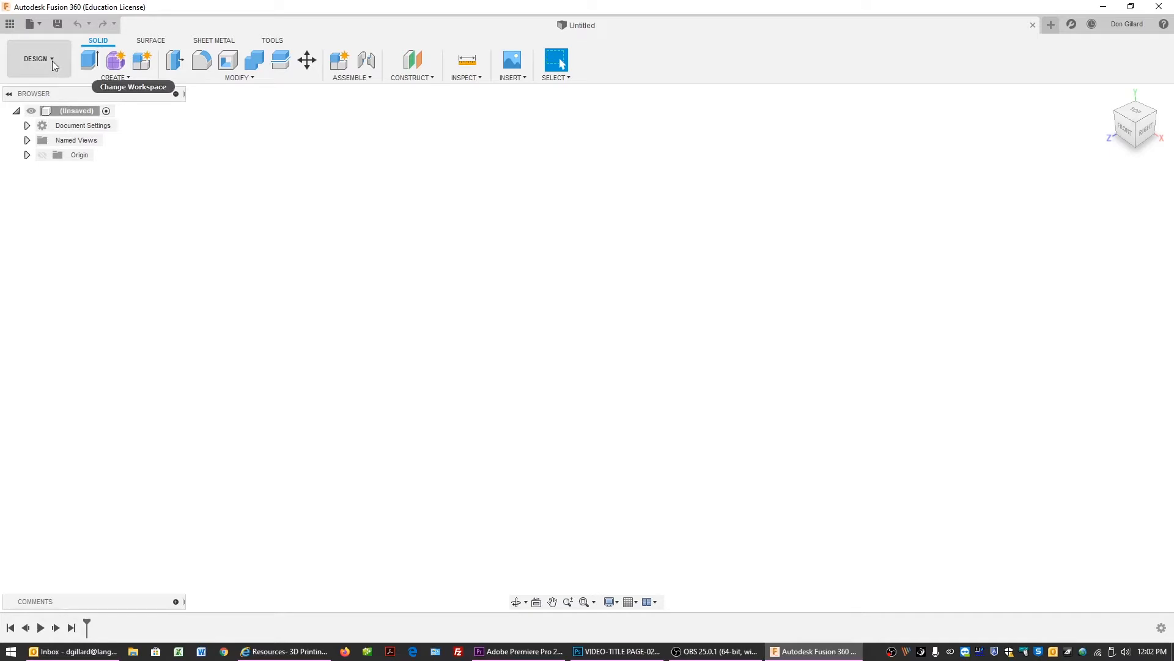
Save the design as "Fusion intro" in the Makerspace Workshops project.
left_click(57, 25)
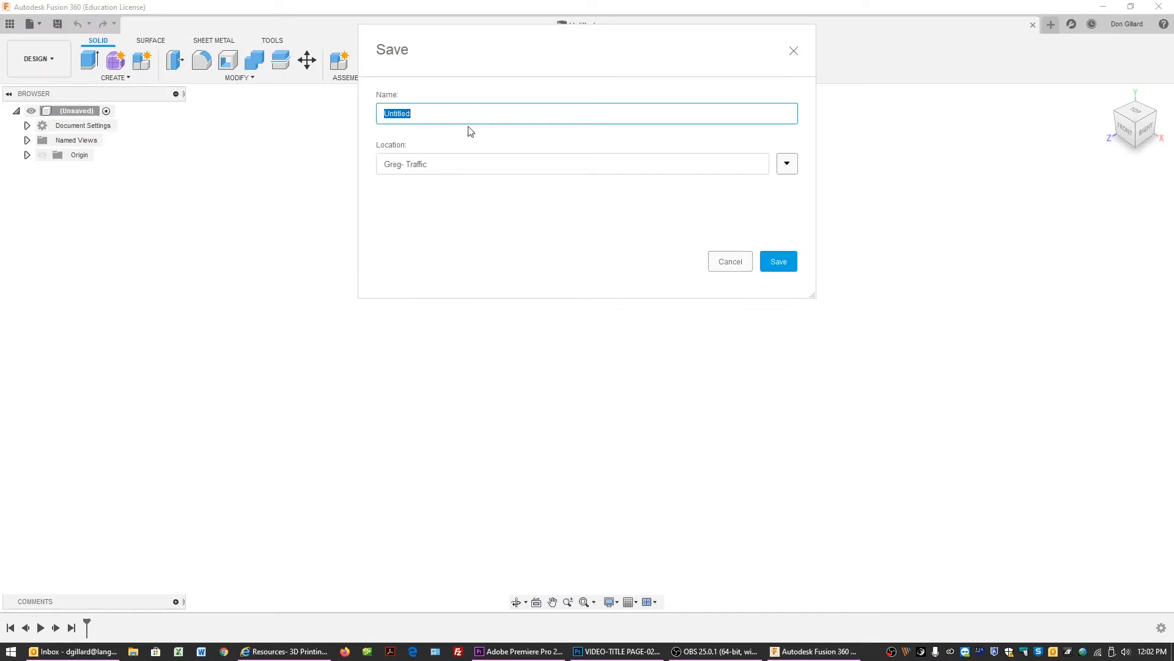
type("Fusion intro")
left_click(785, 170)
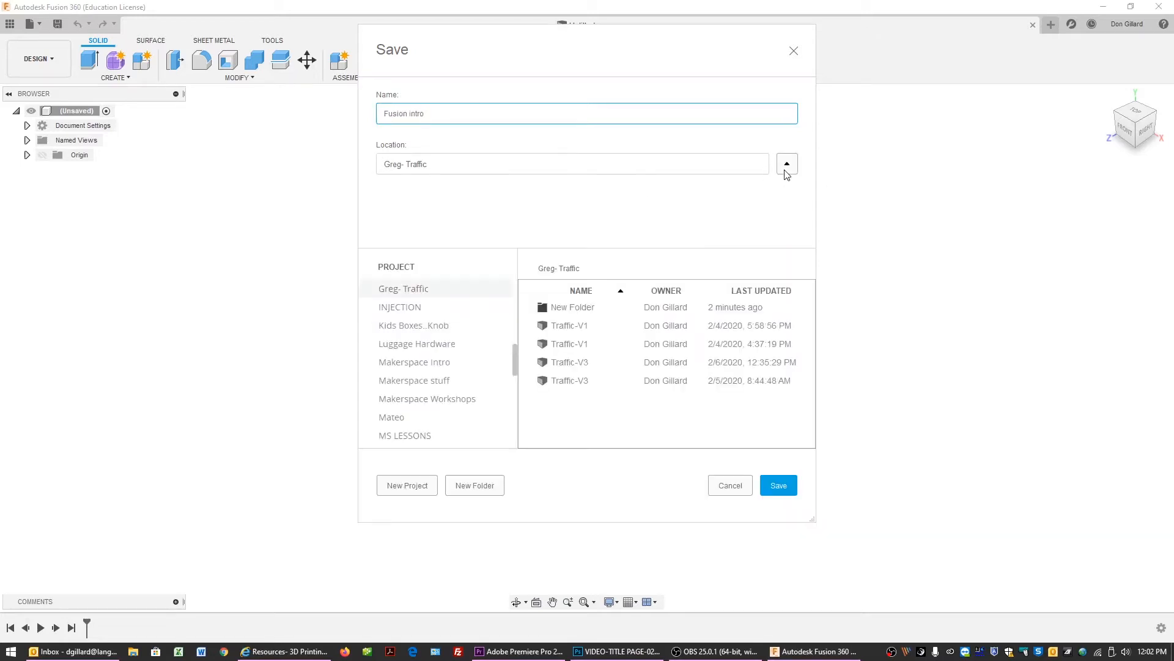
left_click_drag(515, 348, 507, 375)
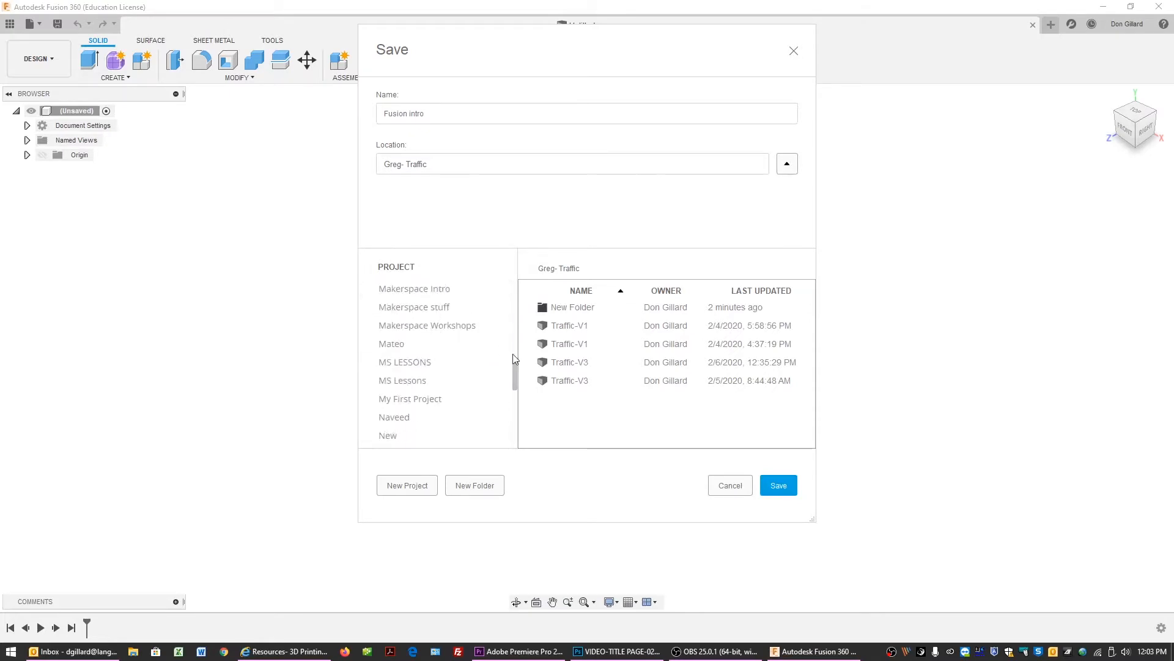
left_click_drag(514, 366, 515, 365)
left_click(443, 346)
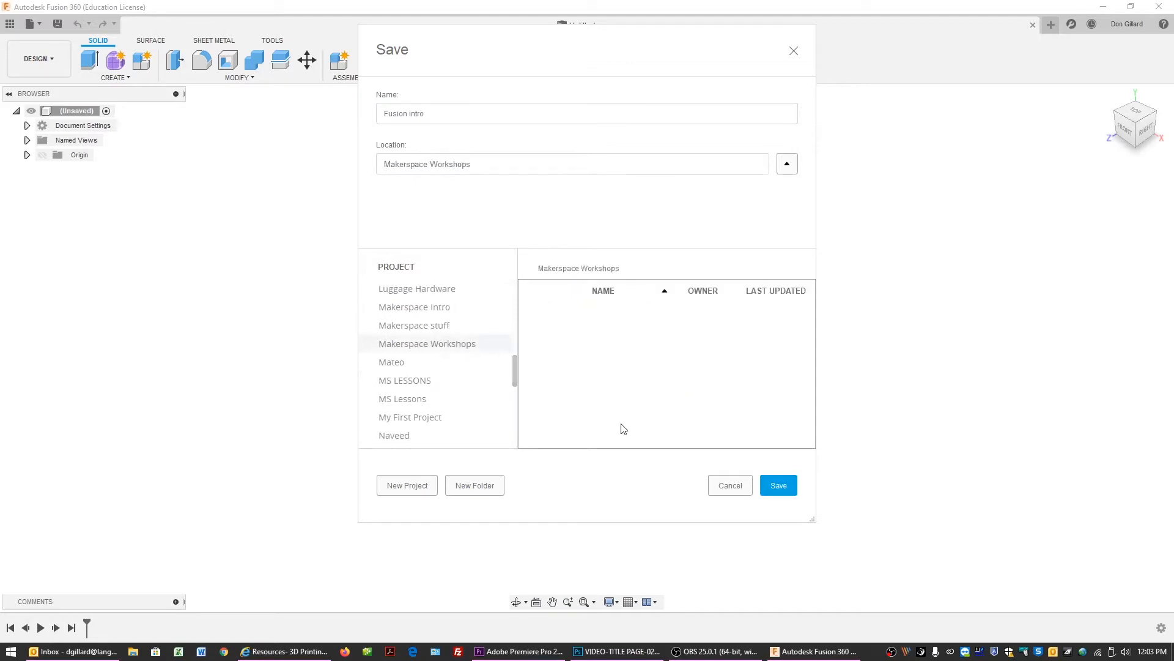
left_click(785, 490)
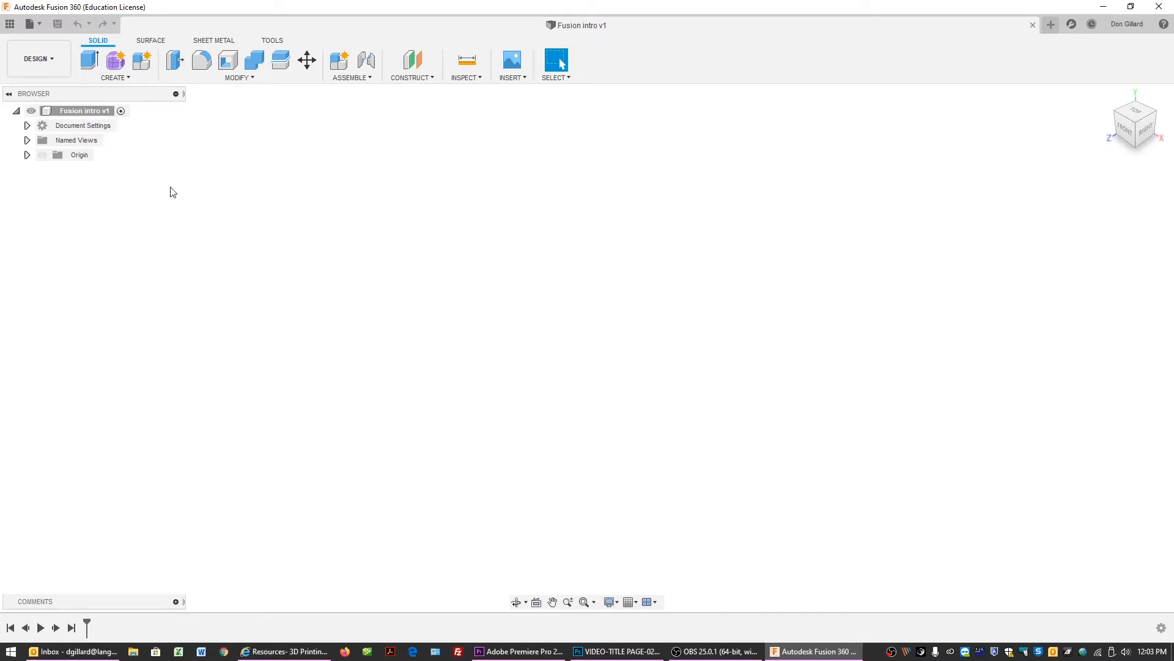
left_click(53, 61)
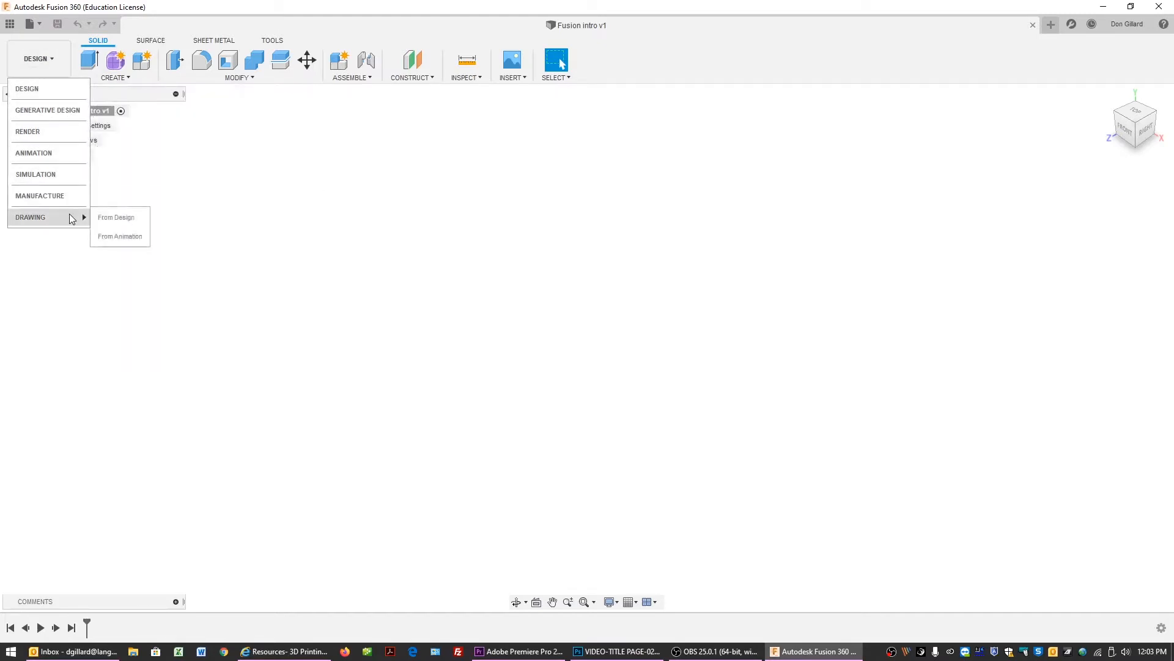
left_click(140, 146)
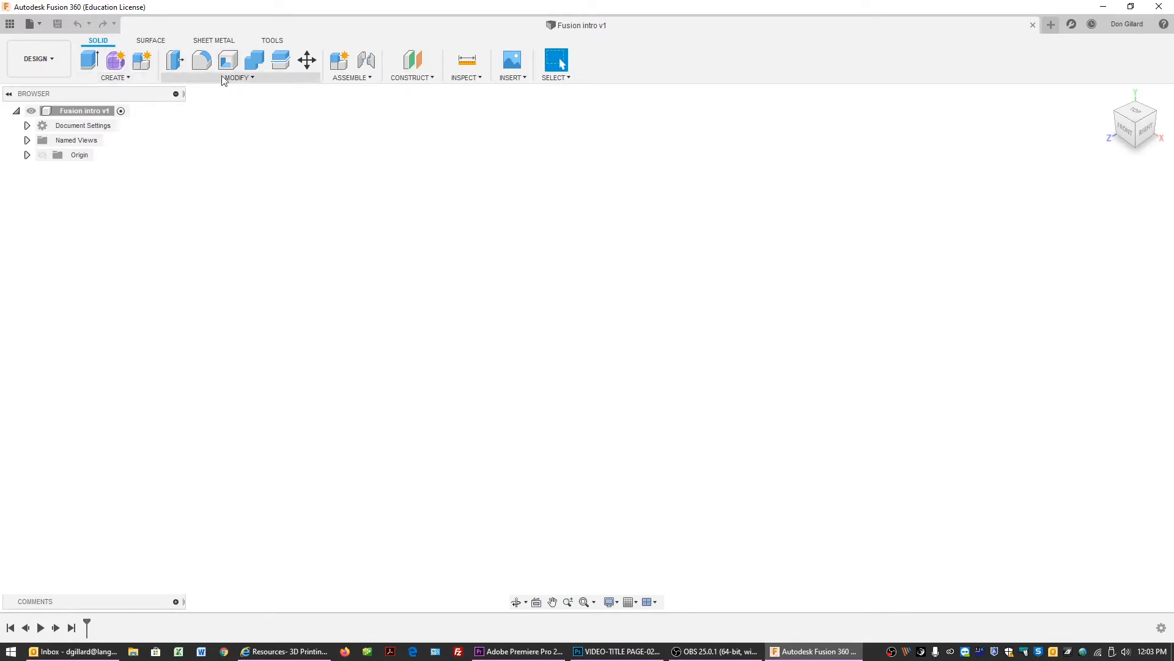
left_click(127, 79)
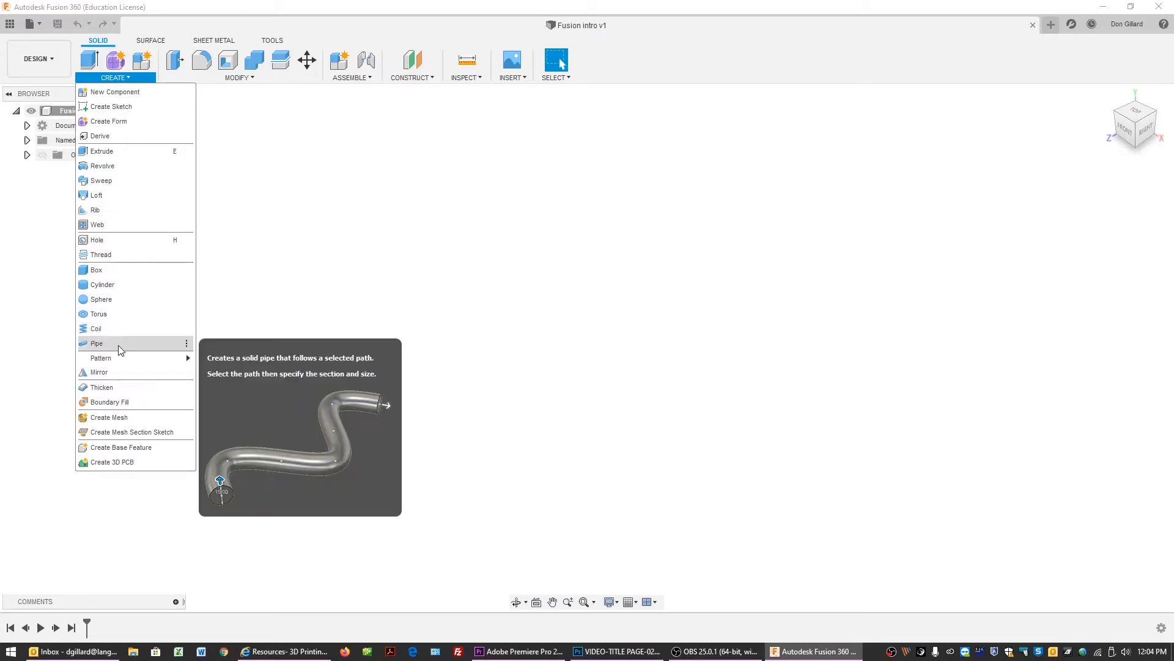
mouse_move(253, 81)
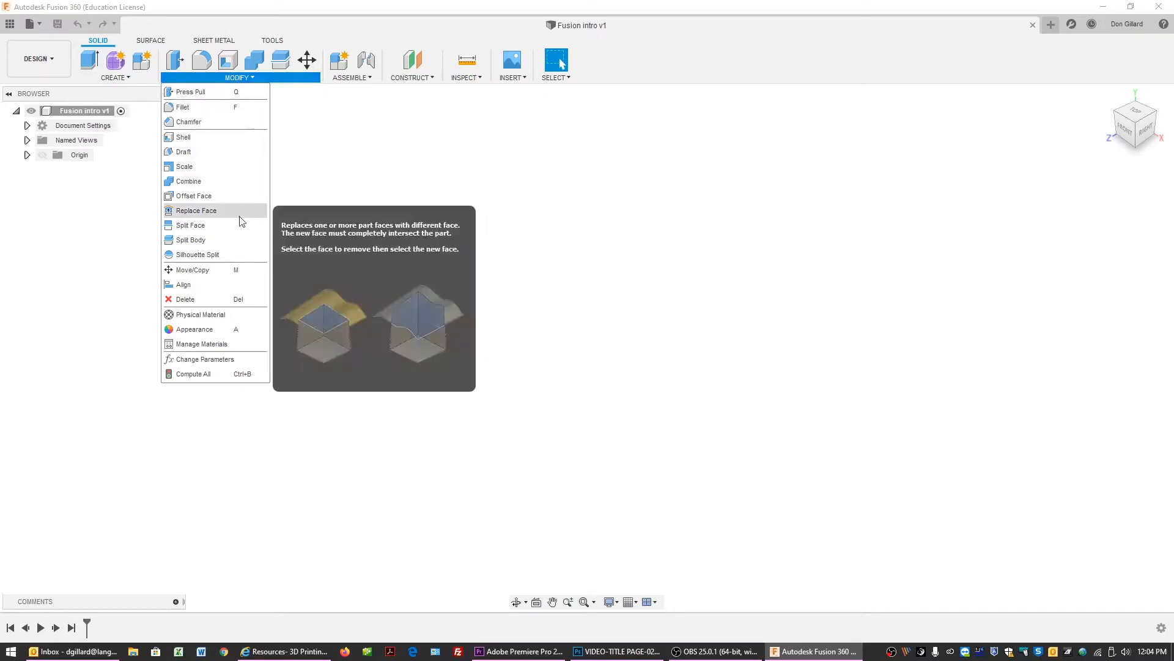
left_click(292, 136)
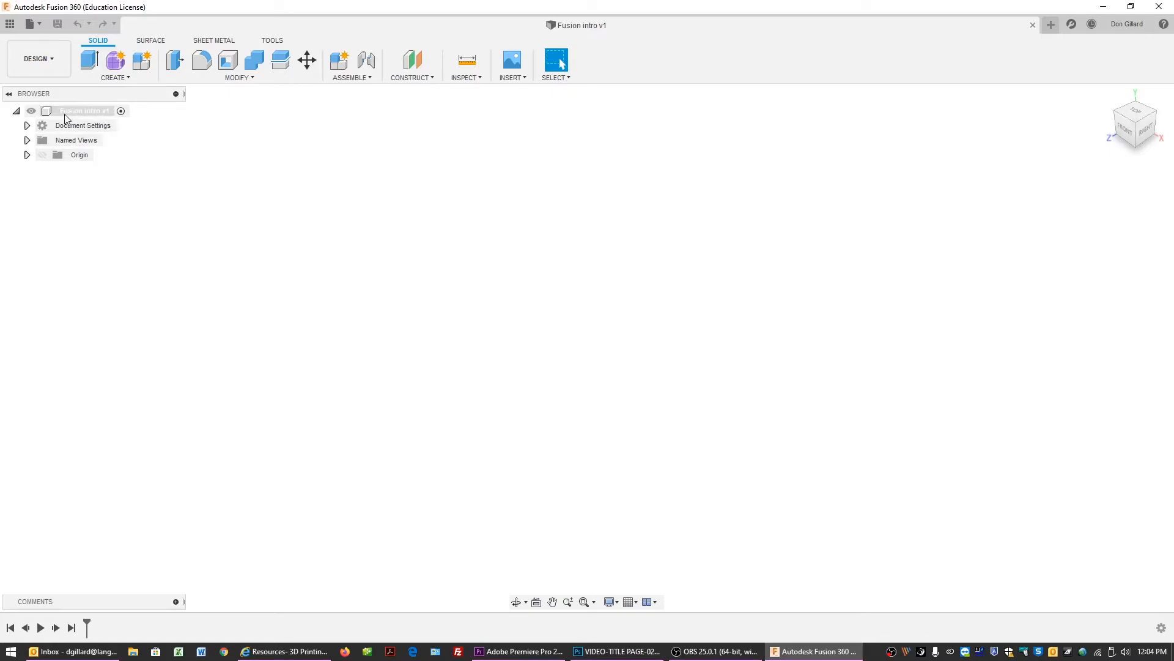
Expand Document Settings and Named Views in the browser to inspect the design's units and saved views.
left_click(89, 112)
left_click(27, 126)
left_click(27, 126)
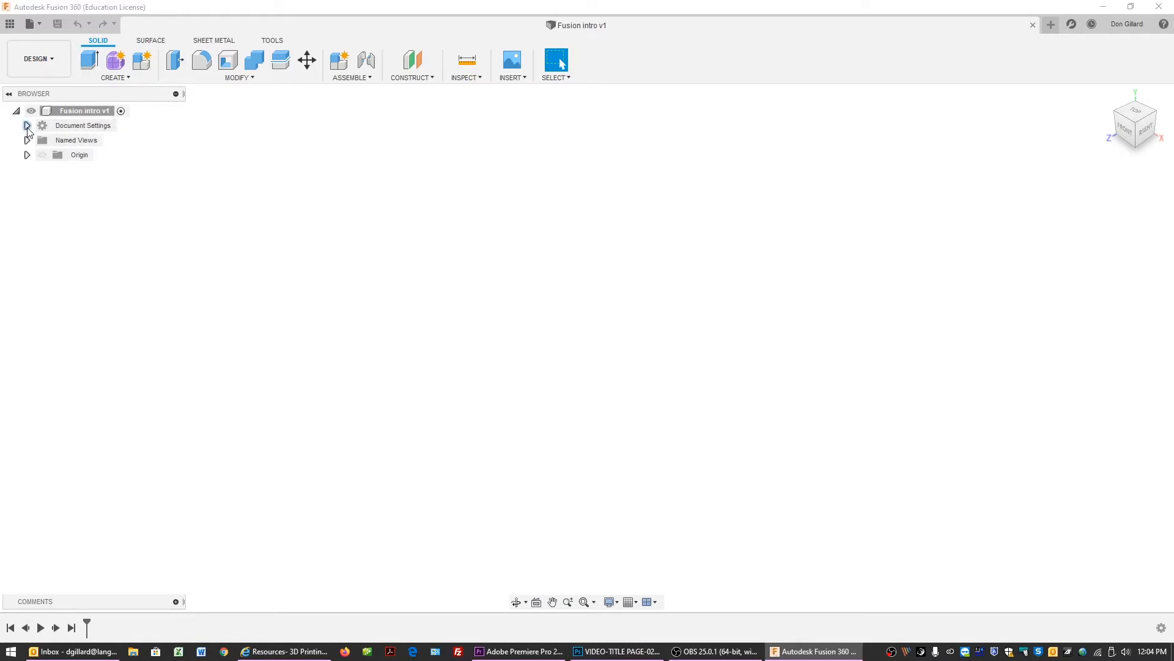
left_click(27, 126)
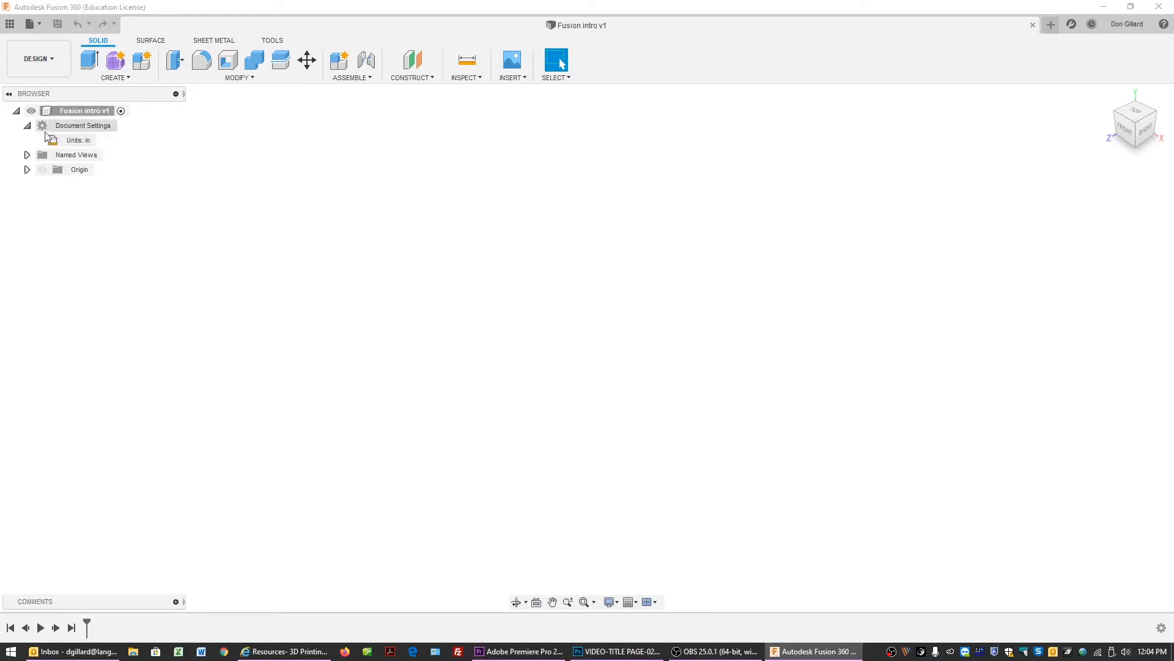
left_click(27, 126)
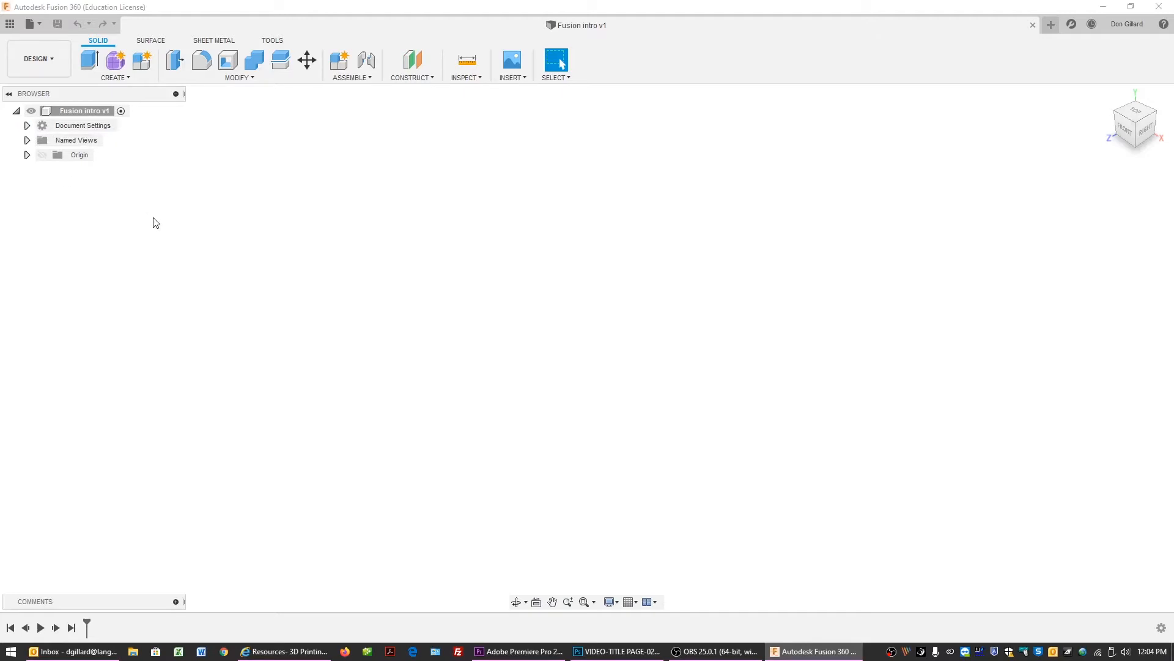
left_click(27, 140)
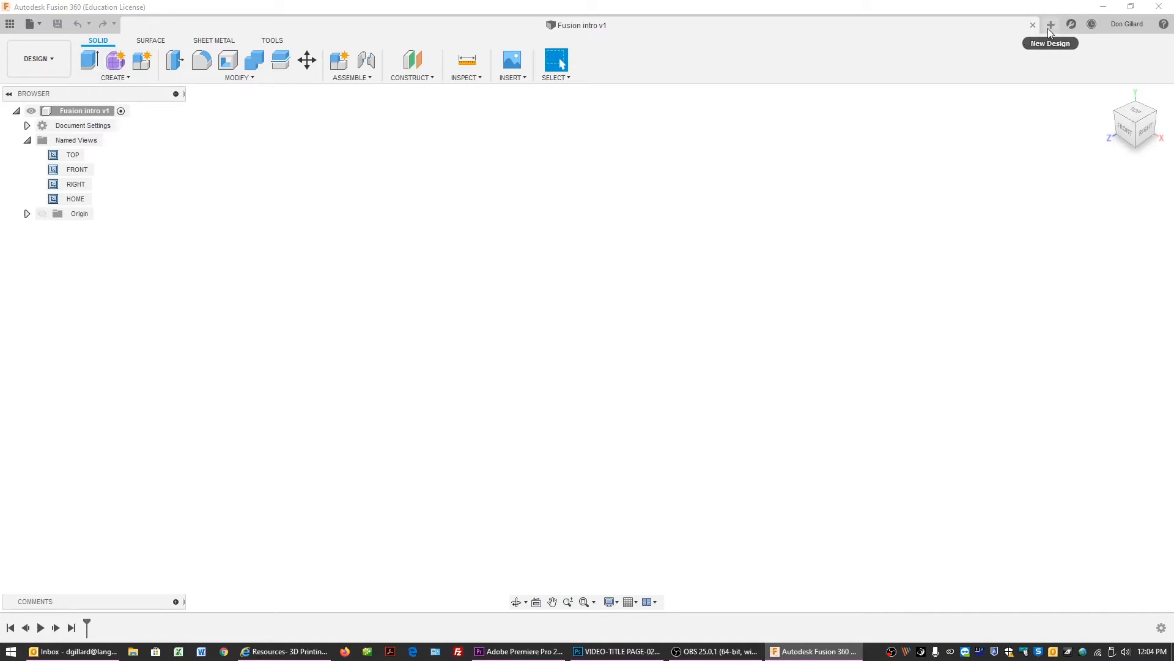
Review the default units for new designs in Preferences and close the dialog without applying changes.
left_click(1139, 24)
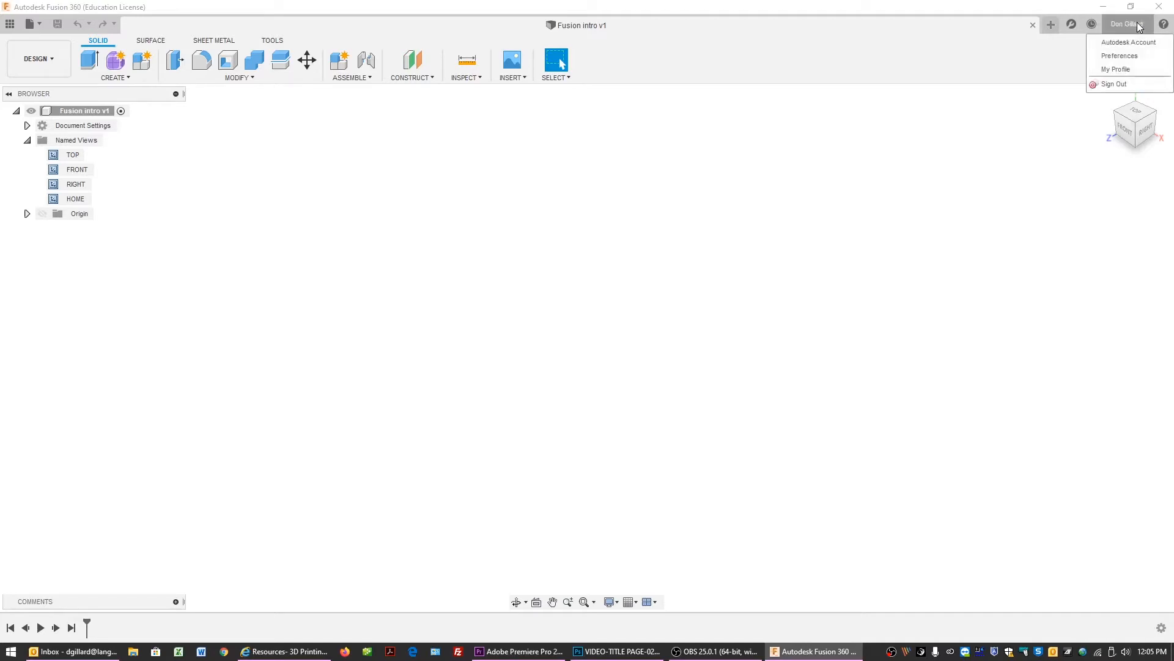
left_click(1134, 56)
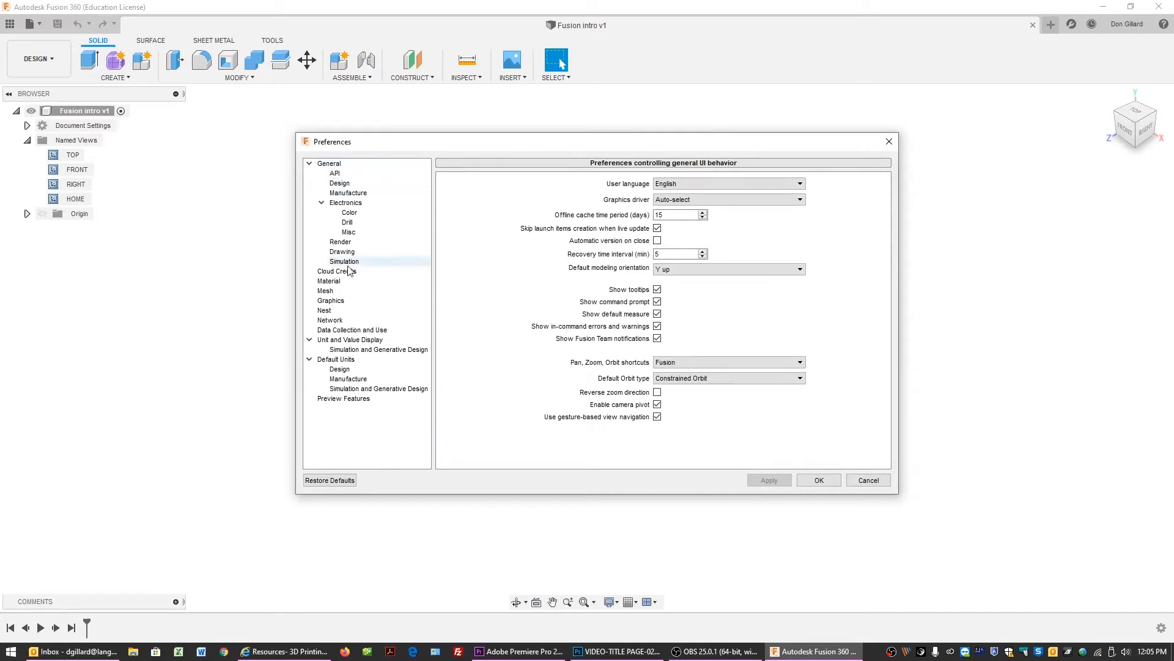
left_click(349, 369)
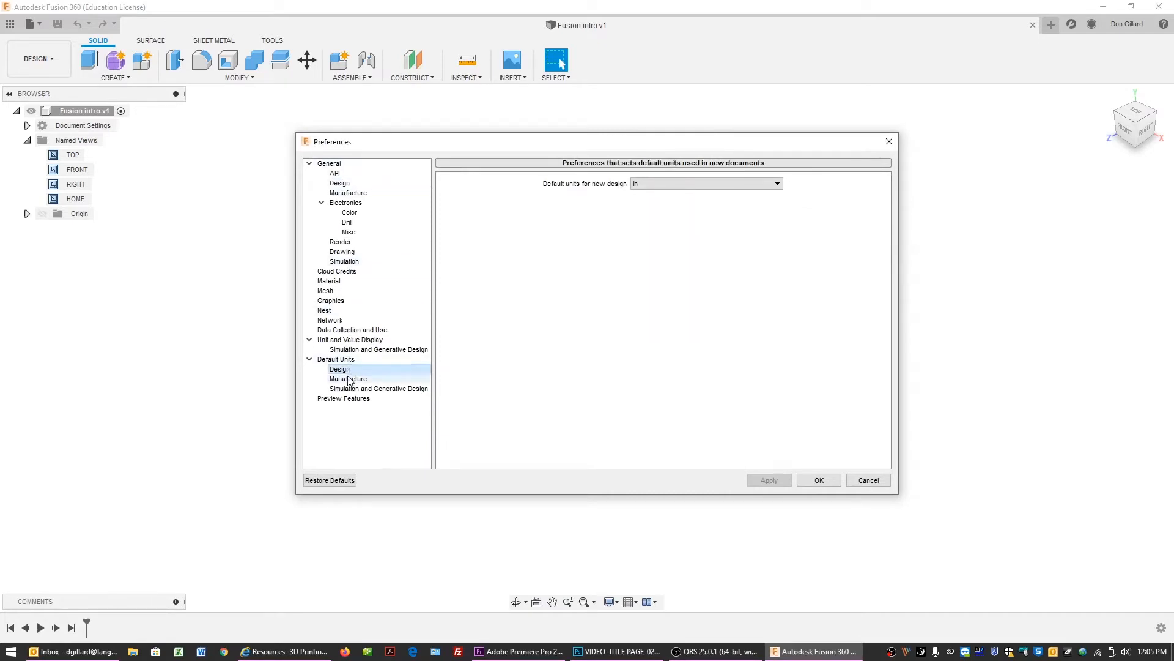
left_click(358, 389)
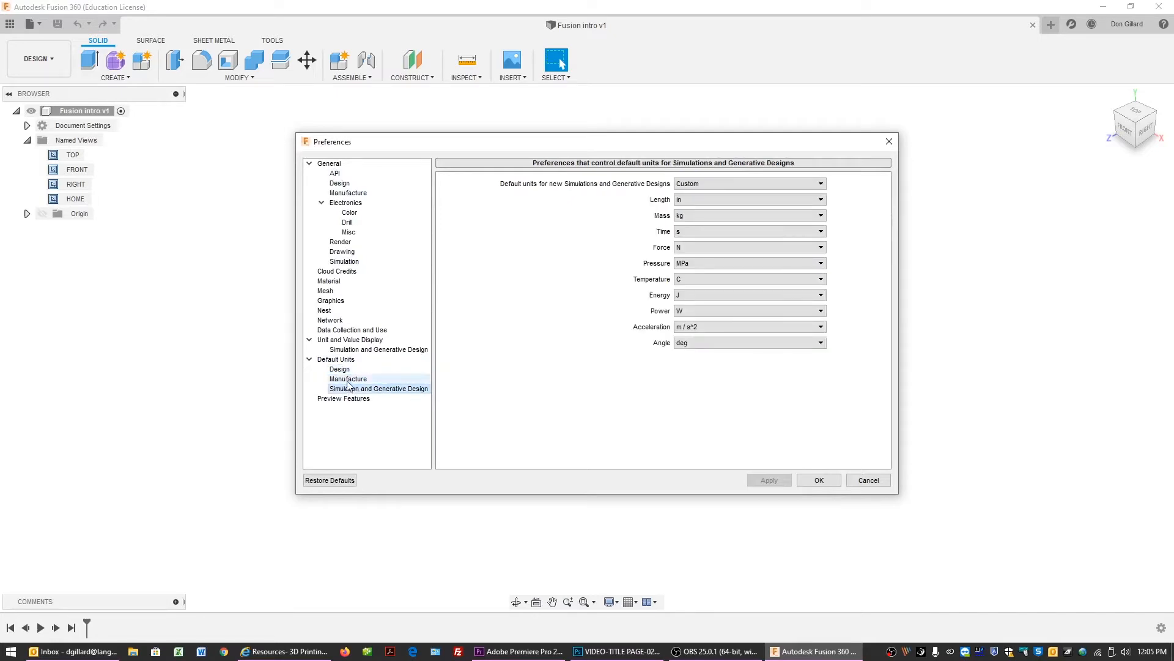
left_click(347, 370)
left_click(661, 183)
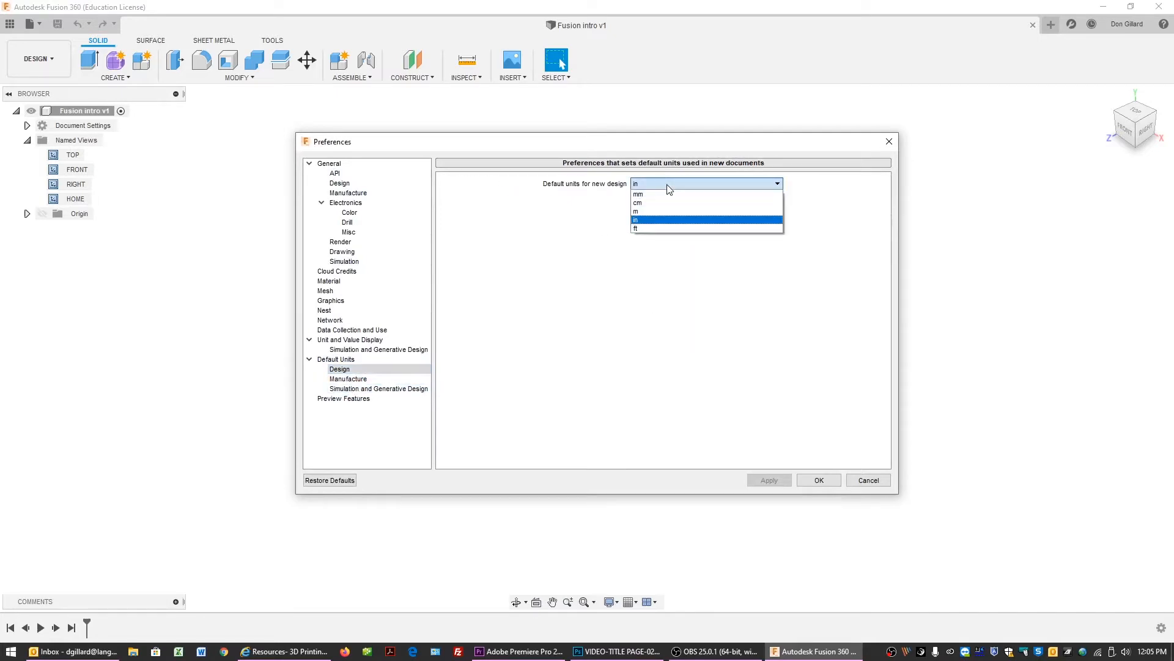
left_click(658, 220)
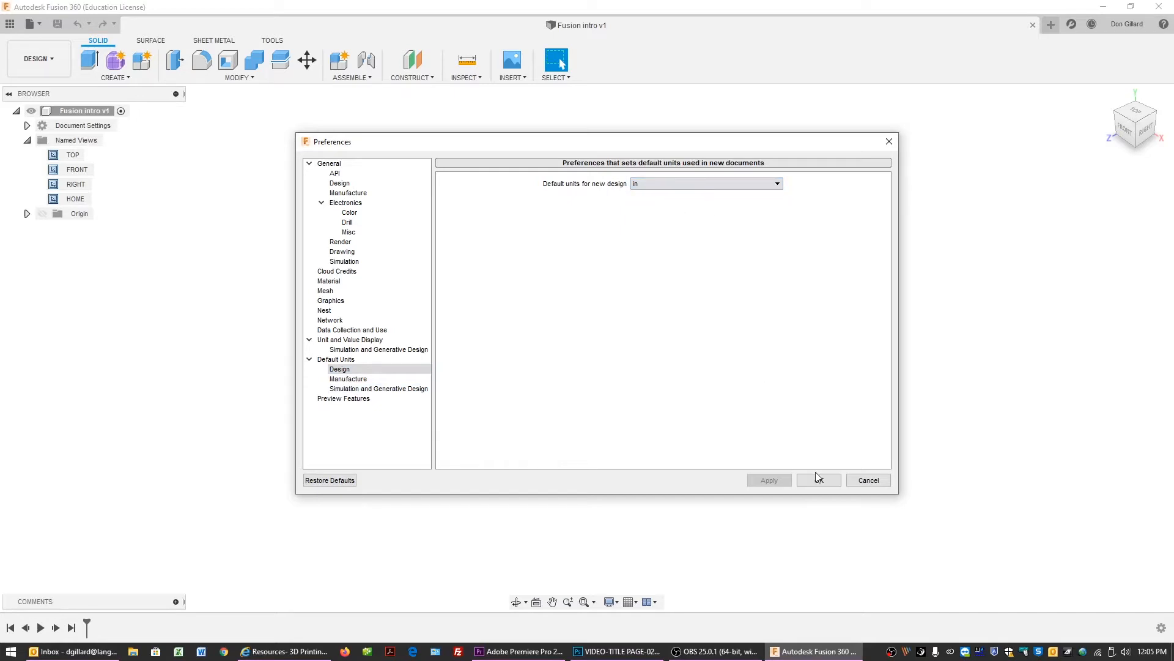
left_click(869, 481)
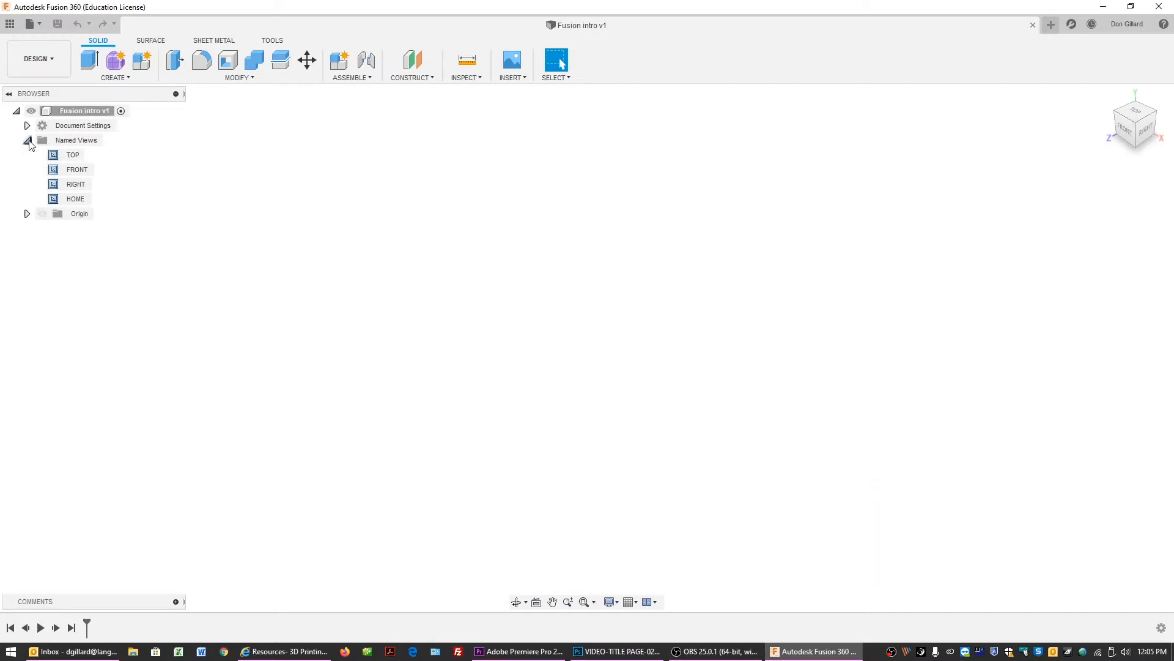
Switch the viewport to the TOP named view and then to the FRONT named view.
double_click(73, 156)
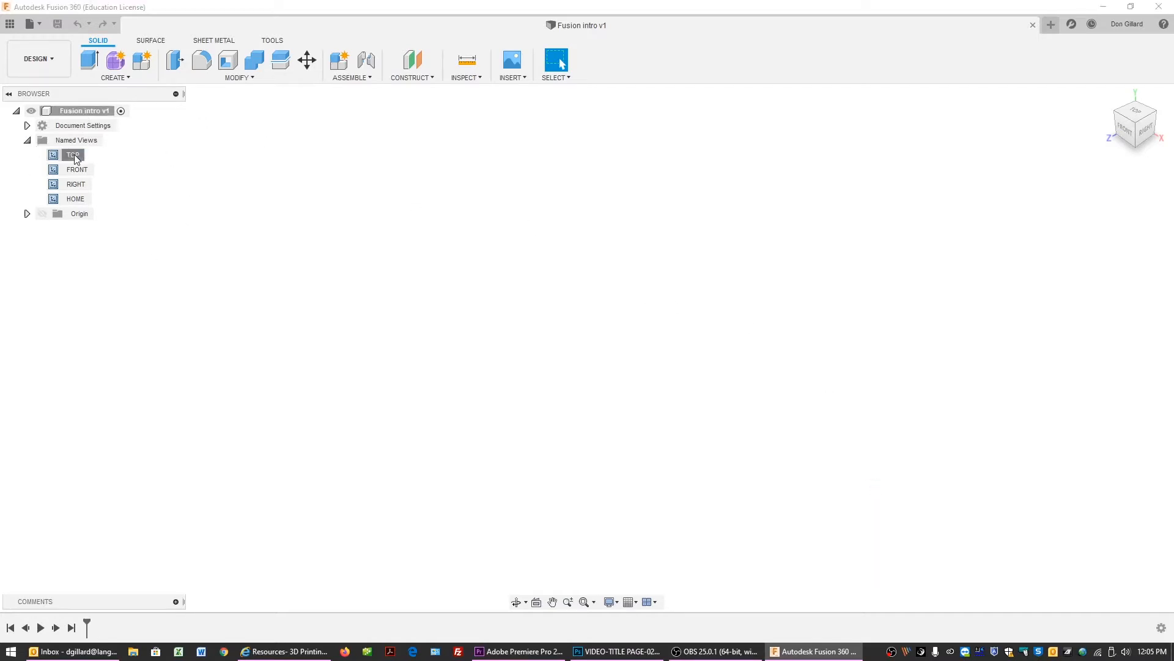
double_click(75, 170)
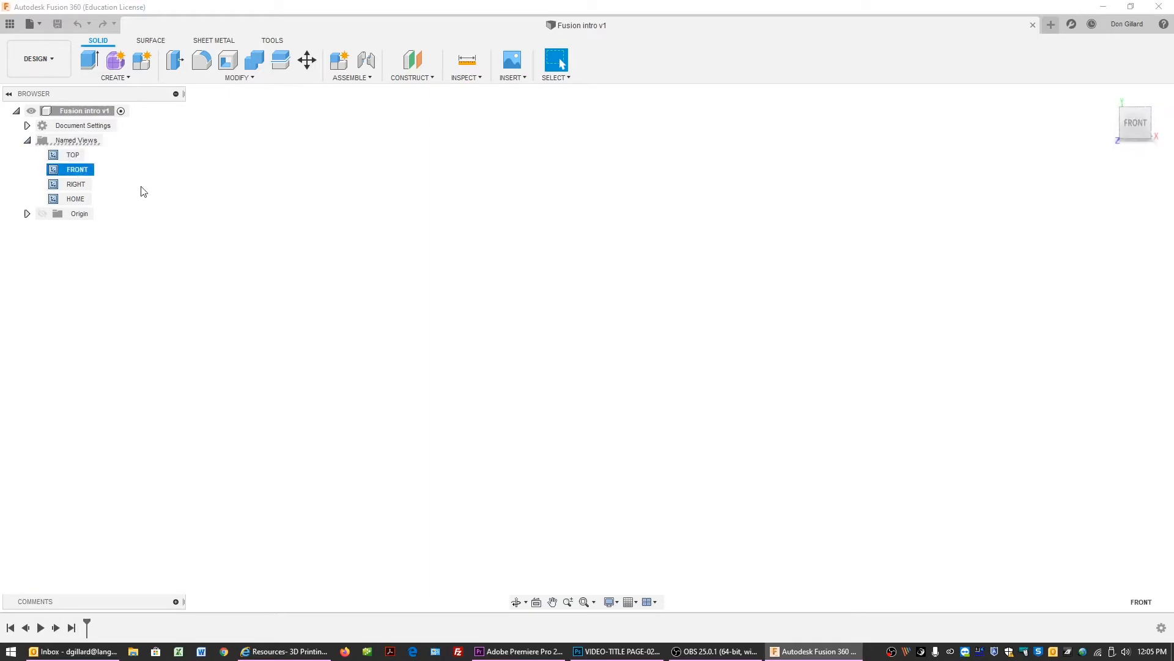
Show and expand the Origin folder's planes and axes, then return the viewport to the Home view.
left_click(49, 215)
left_click(42, 214)
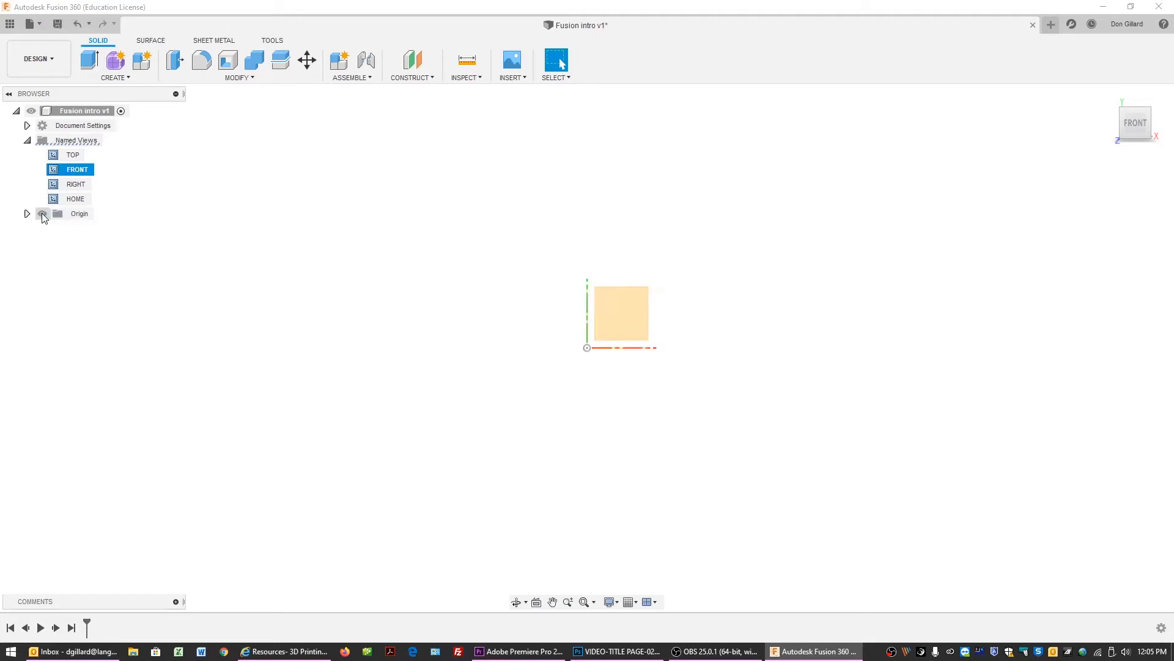
left_click(26, 214)
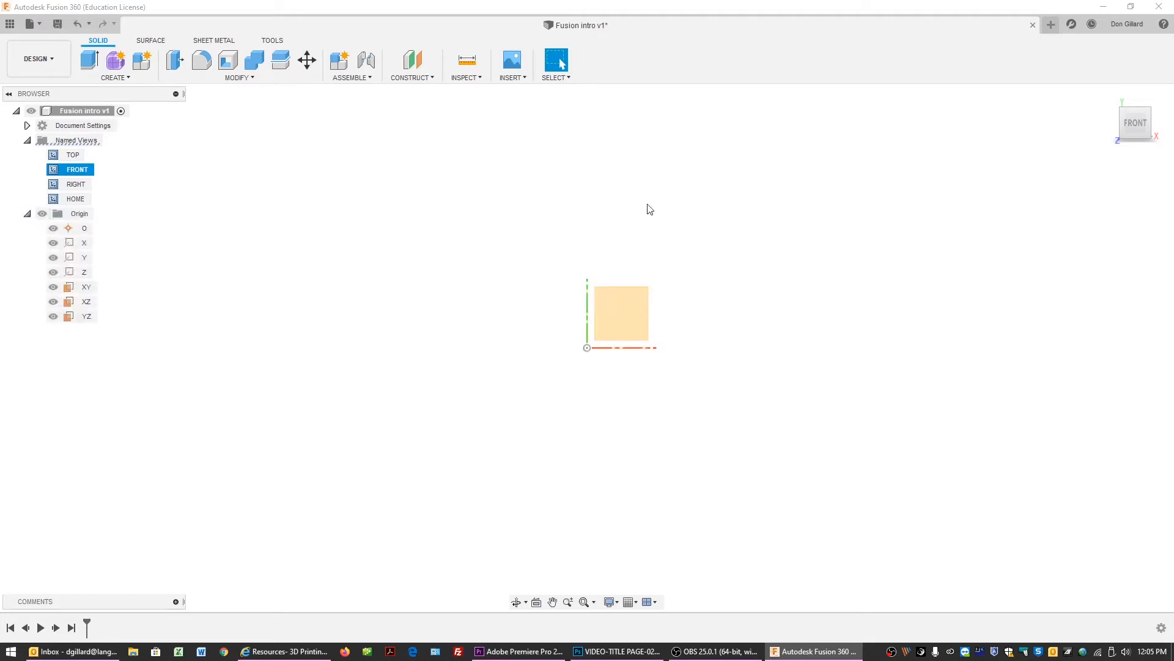
mouse_move(1125, 116)
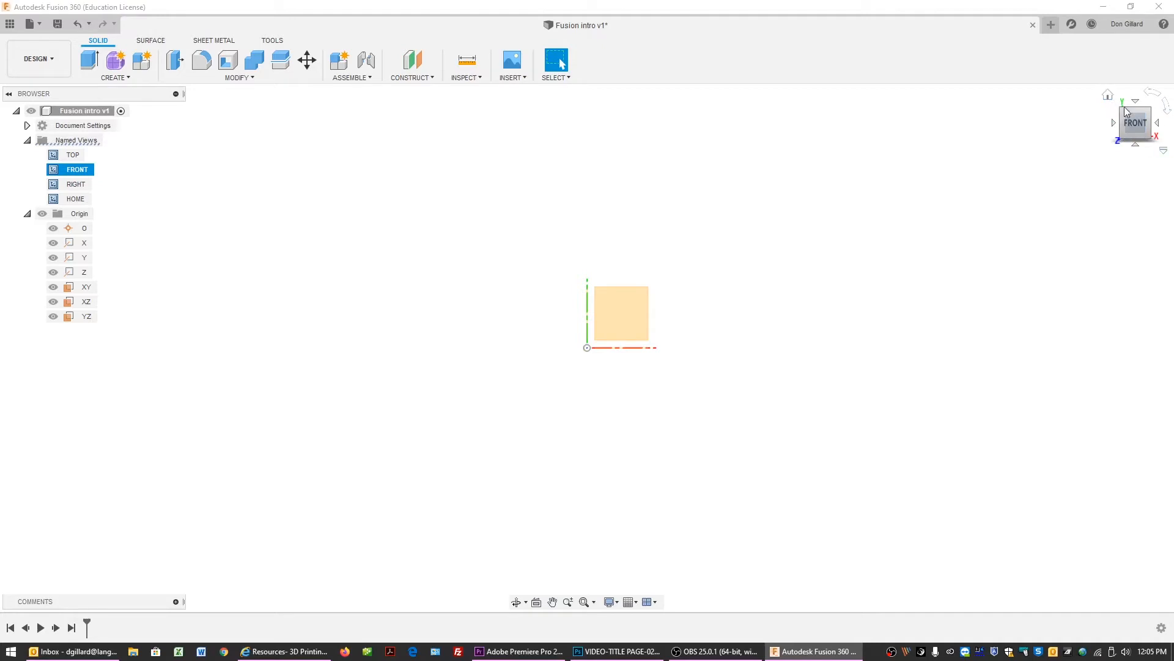
left_click(1108, 96)
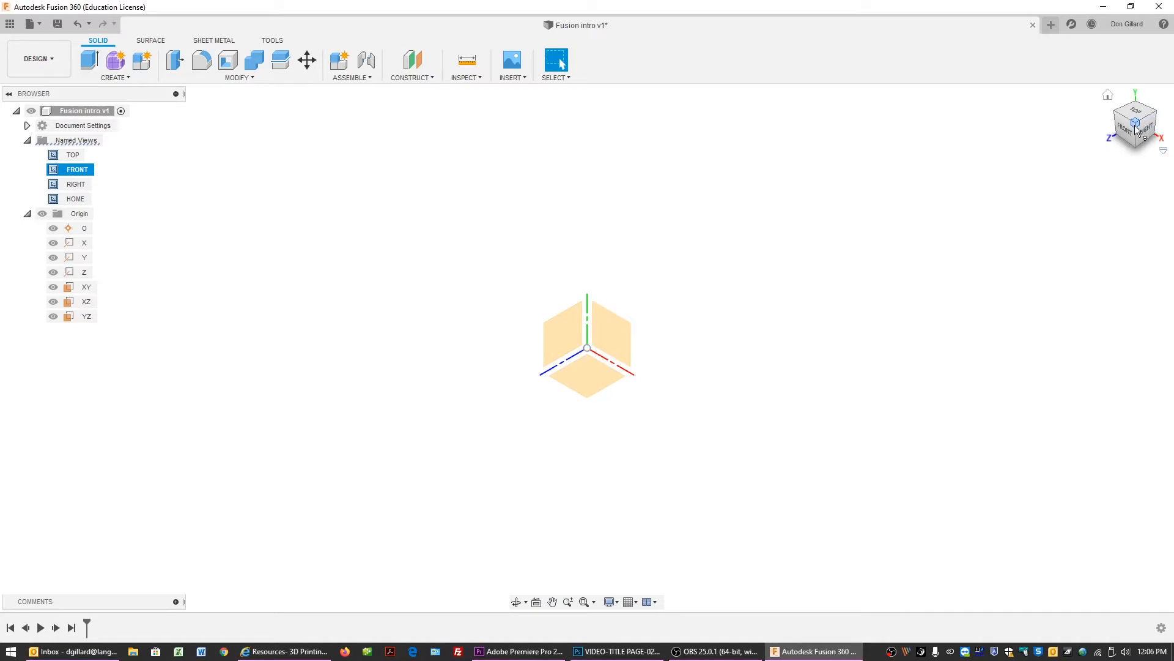
Collapse the Origin folder in the browser.
mouse_move(1136, 130)
left_mouse_down()
mouse_move(1140, 92)
mouse_move(1166, 96)
mouse_move(1159, 142)
mouse_move(1123, 144)
mouse_move(1140, 107)
mouse_move(1167, 135)
mouse_move(1123, 145)
mouse_move(1139, 106)
mouse_move(1134, 130)
left_mouse_up()
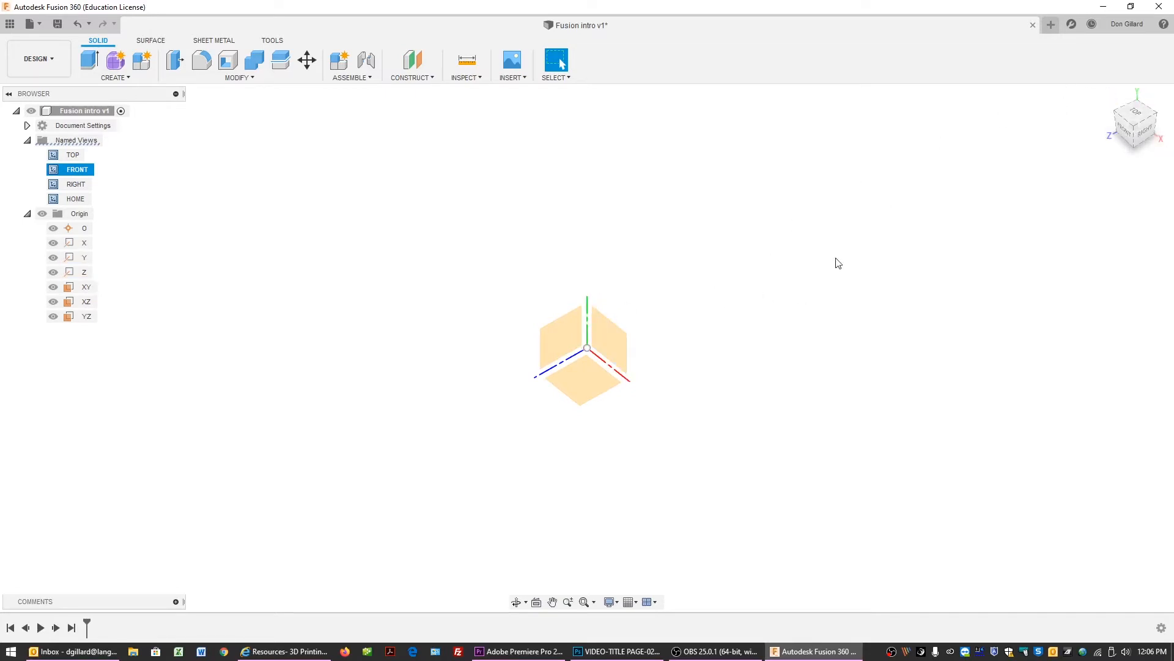
left_click(610, 347)
left_click(27, 214)
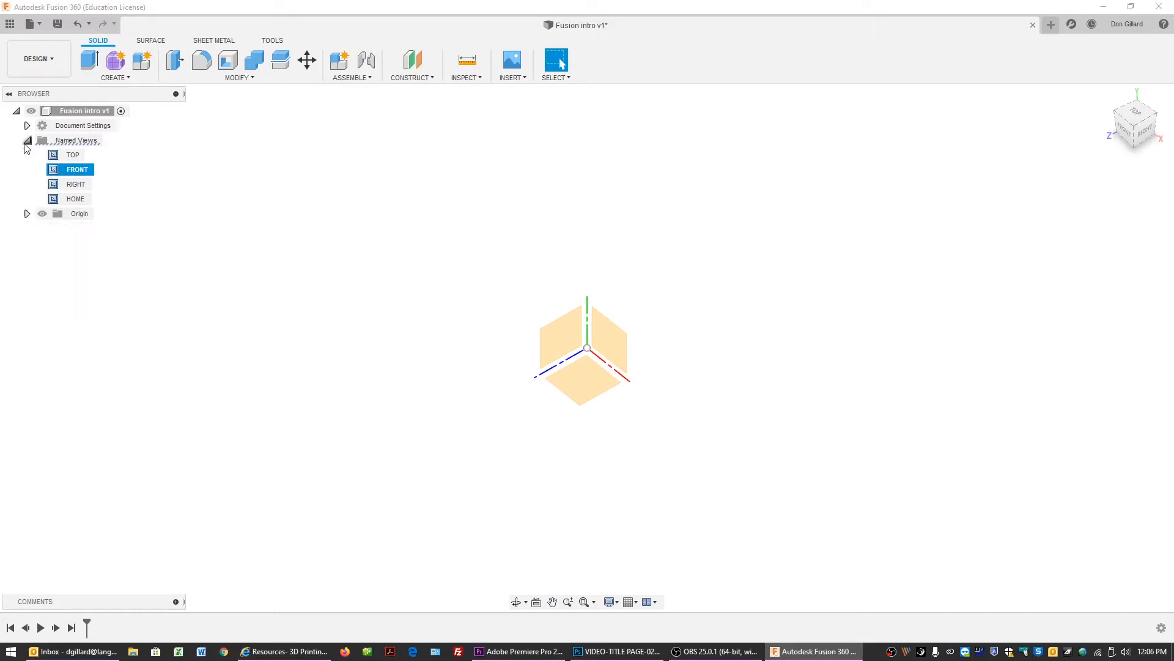
Cycle the viewport through the TOP, RIGHT and HOME named views, then collapse the Named Views folder.
left_click(72, 156)
left_click(78, 184)
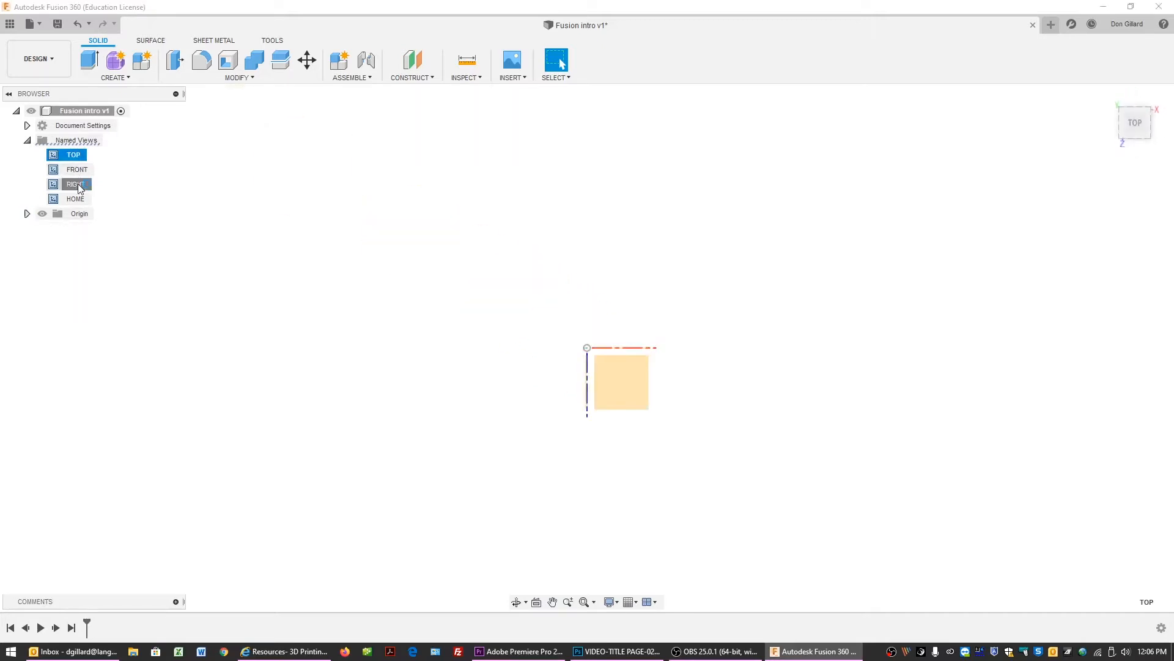
left_click(75, 198)
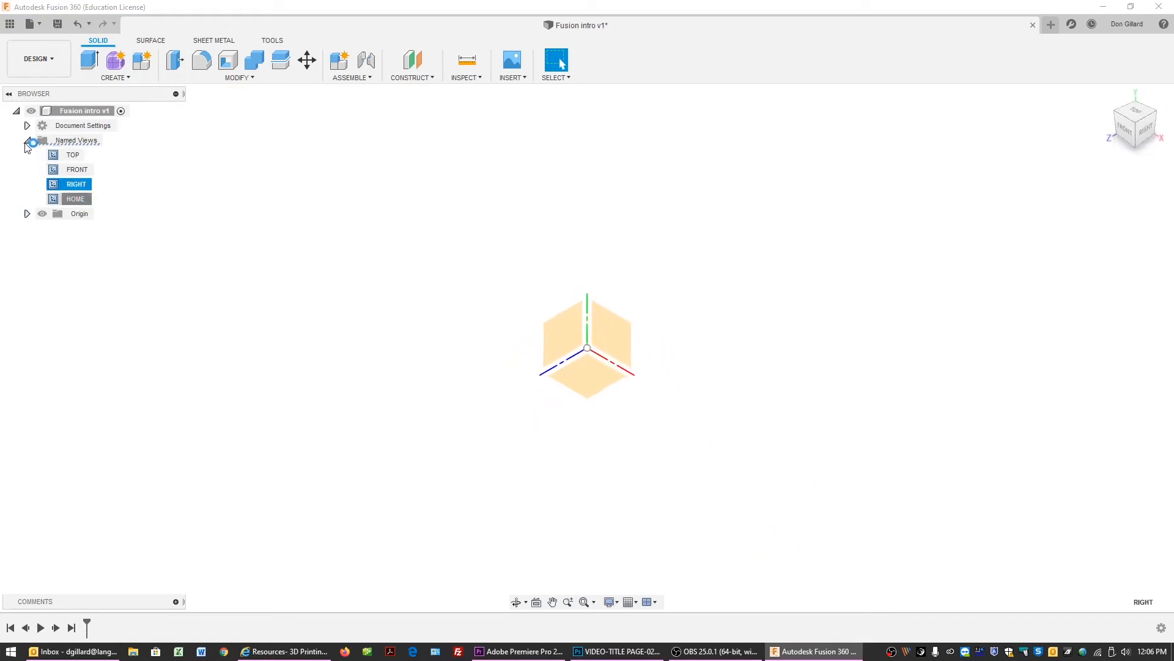
left_click(27, 141)
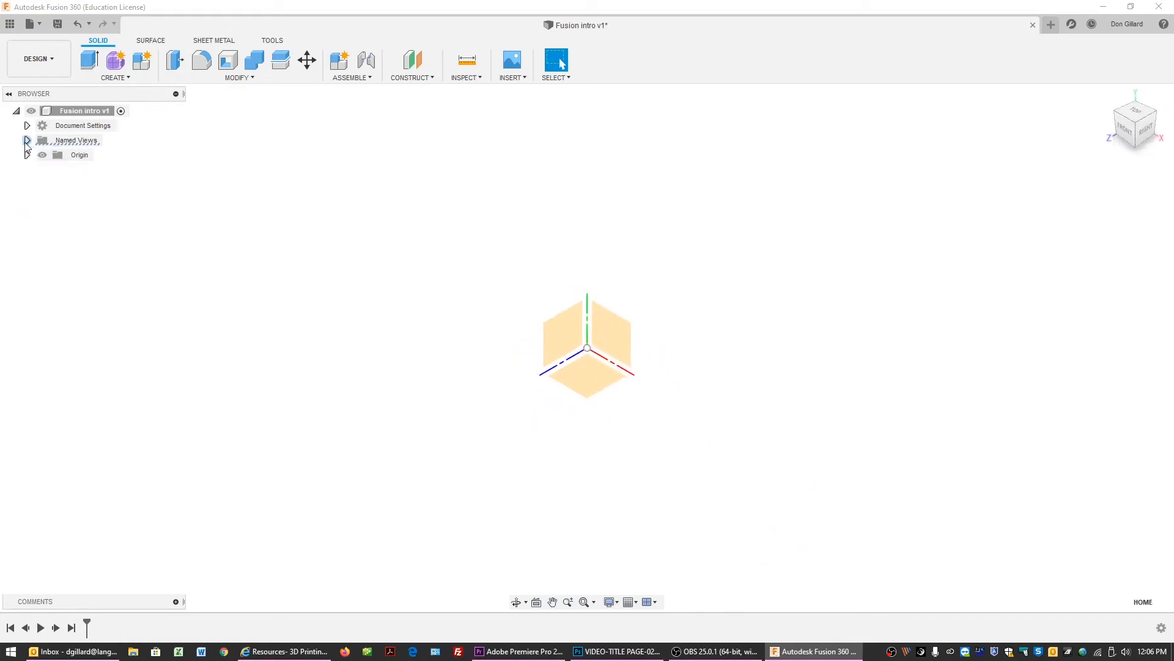
Use the ViewCube to show the front view, orbit freely, and return to the Home view.
left_click(1124, 129)
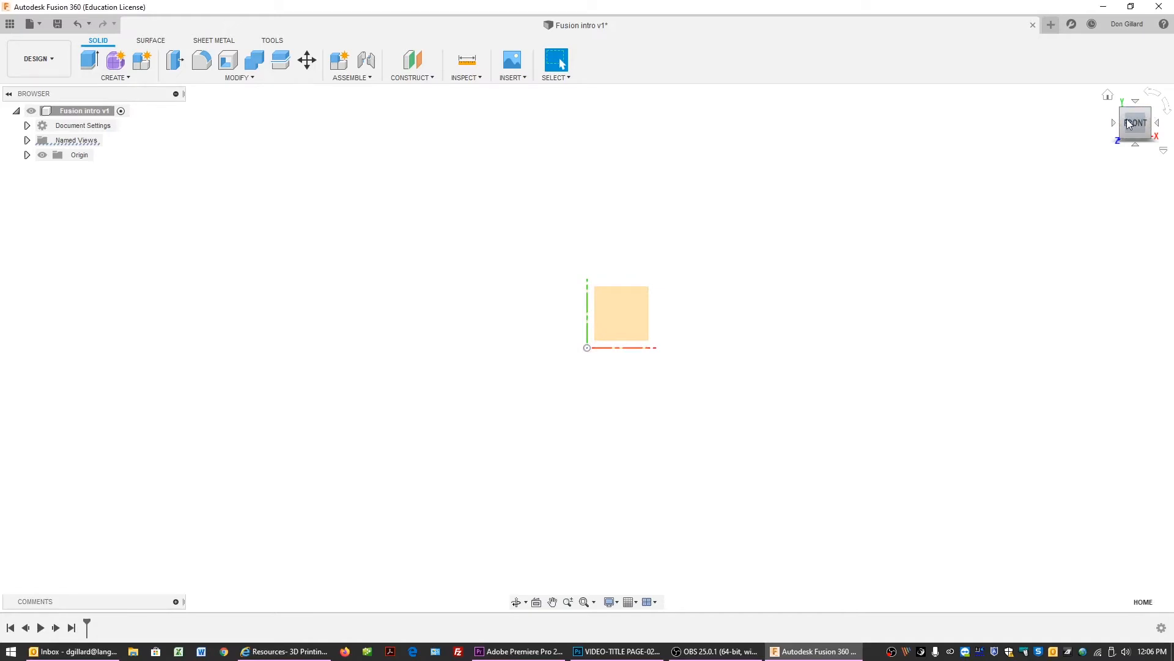
mouse_move(1148, 113)
left_mouse_down()
mouse_move(1116, 135)
mouse_move(1117, 125)
left_mouse_up()
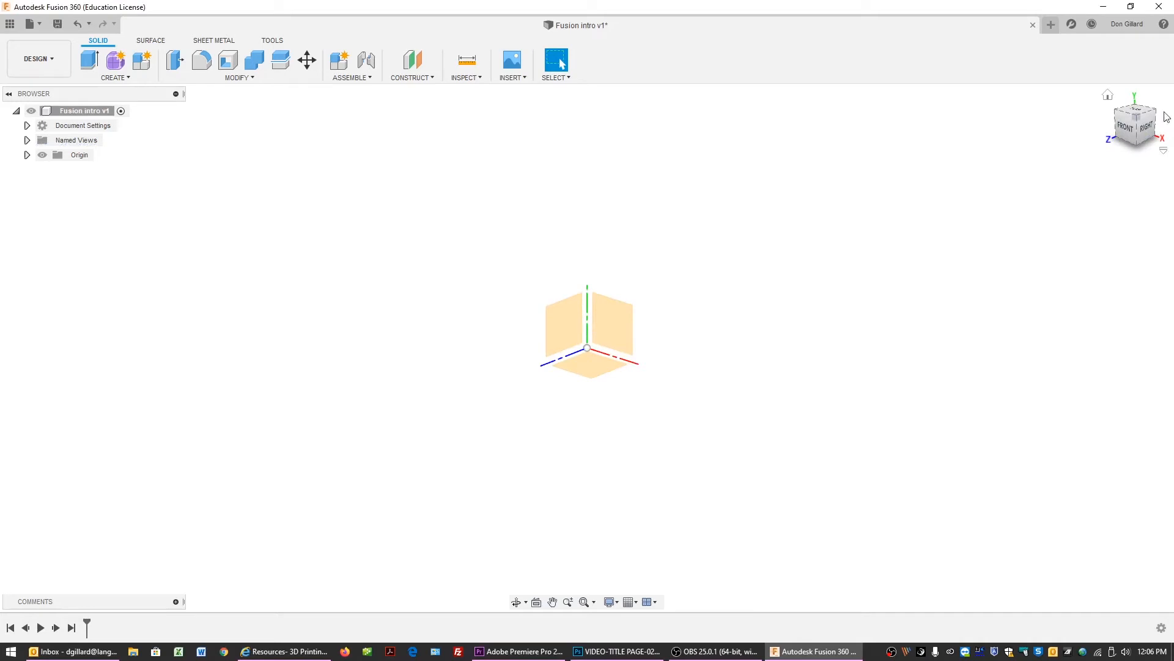
left_click(1107, 96)
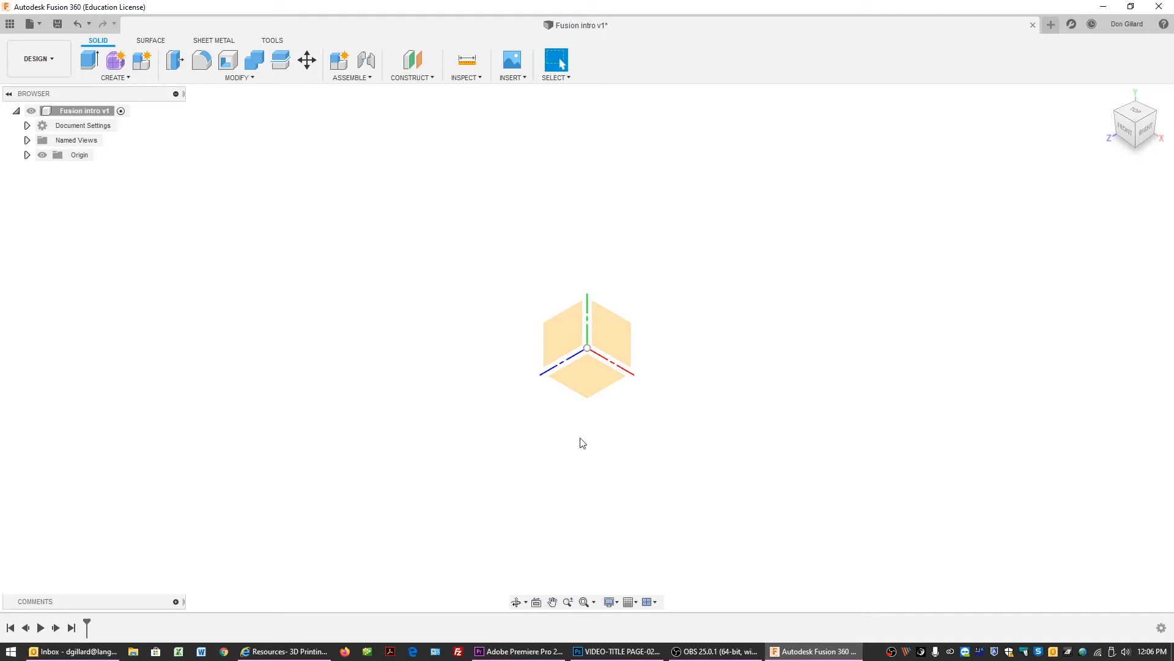
Pan and zoom the view with the navigation tools, then fit the view to the design.
left_click(554, 603)
mouse_move(577, 395)
left_mouse_down()
mouse_move(485, 422)
mouse_move(548, 383)
mouse_move(591, 402)
left_mouse_up()
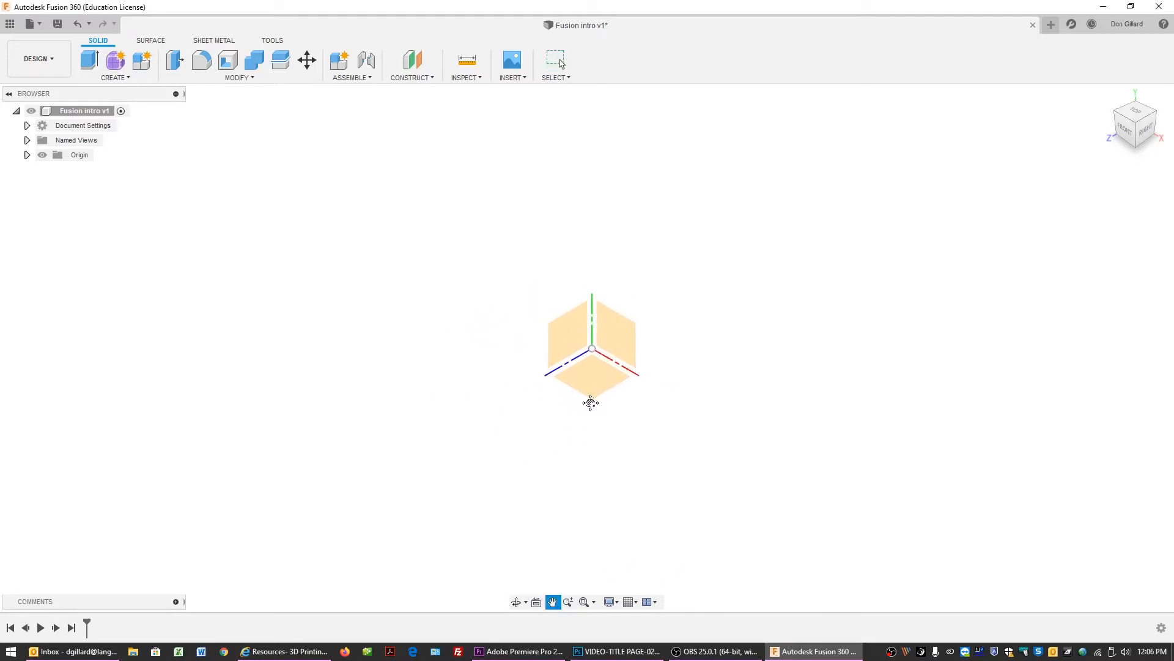
left_click(568, 602)
left_click_drag(603, 468, 563, 280)
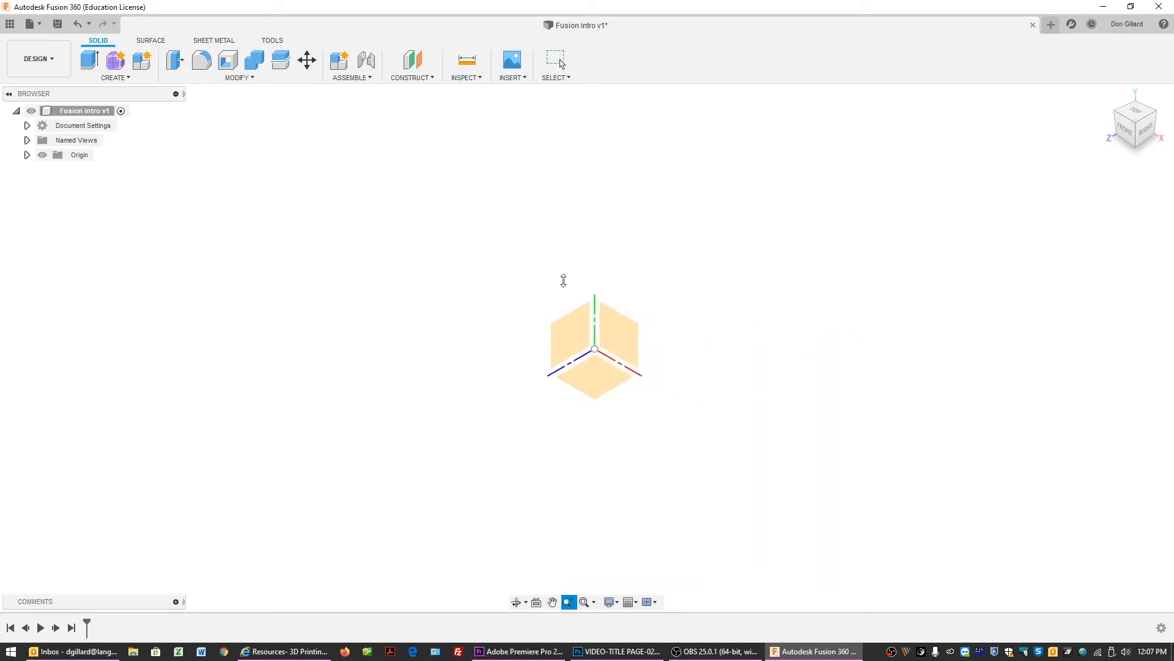
left_click(594, 602)
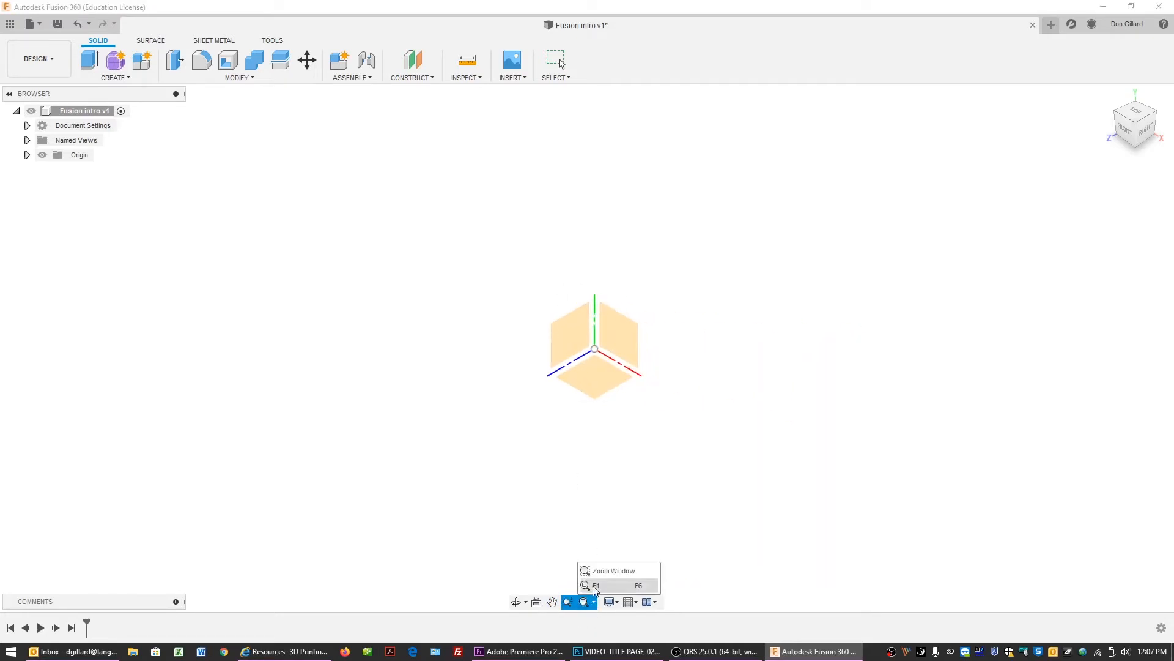
left_click(595, 586)
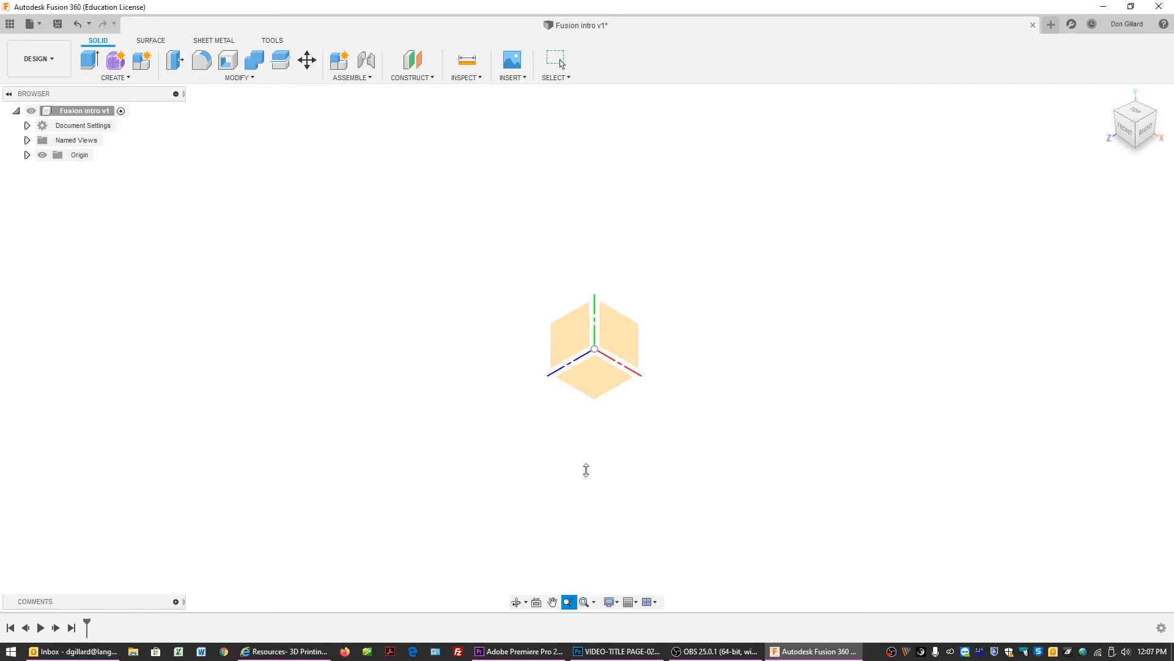
Split the viewport into multiple views, then switch back to a single view.
left_click(656, 605)
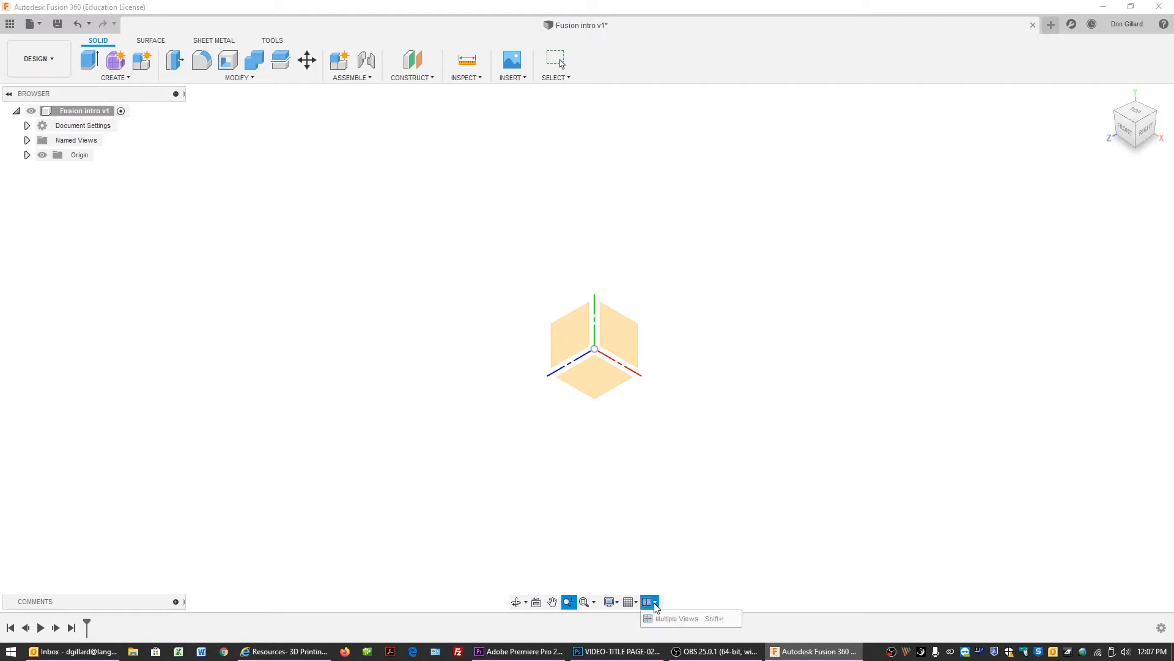
left_click(668, 620)
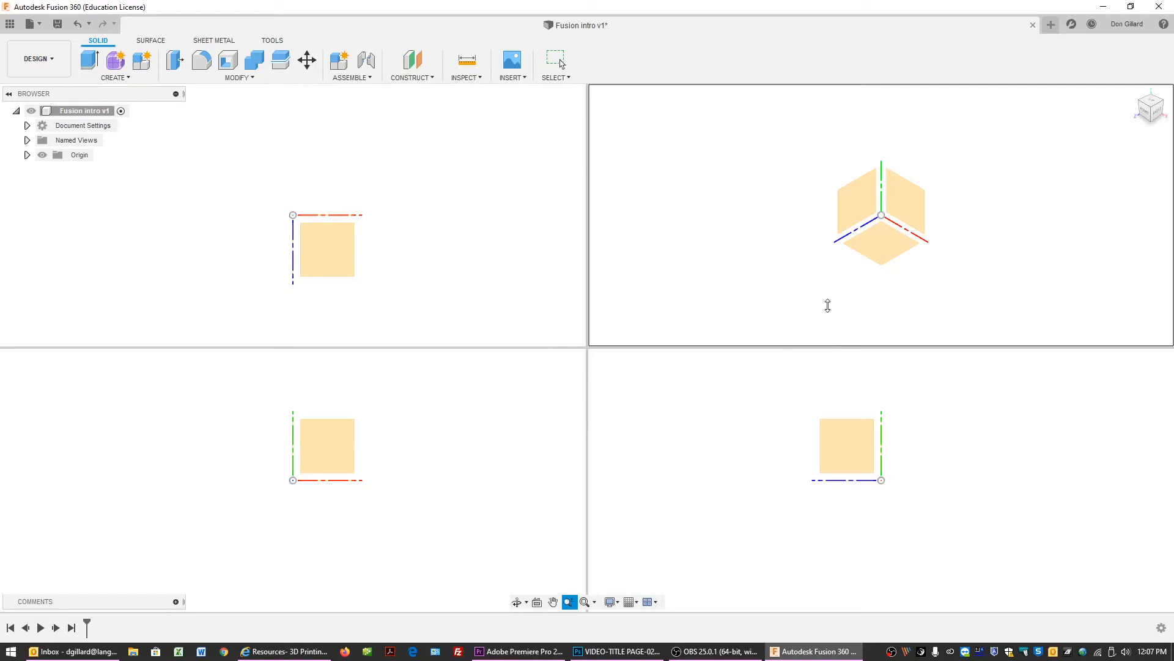
left_click(654, 603)
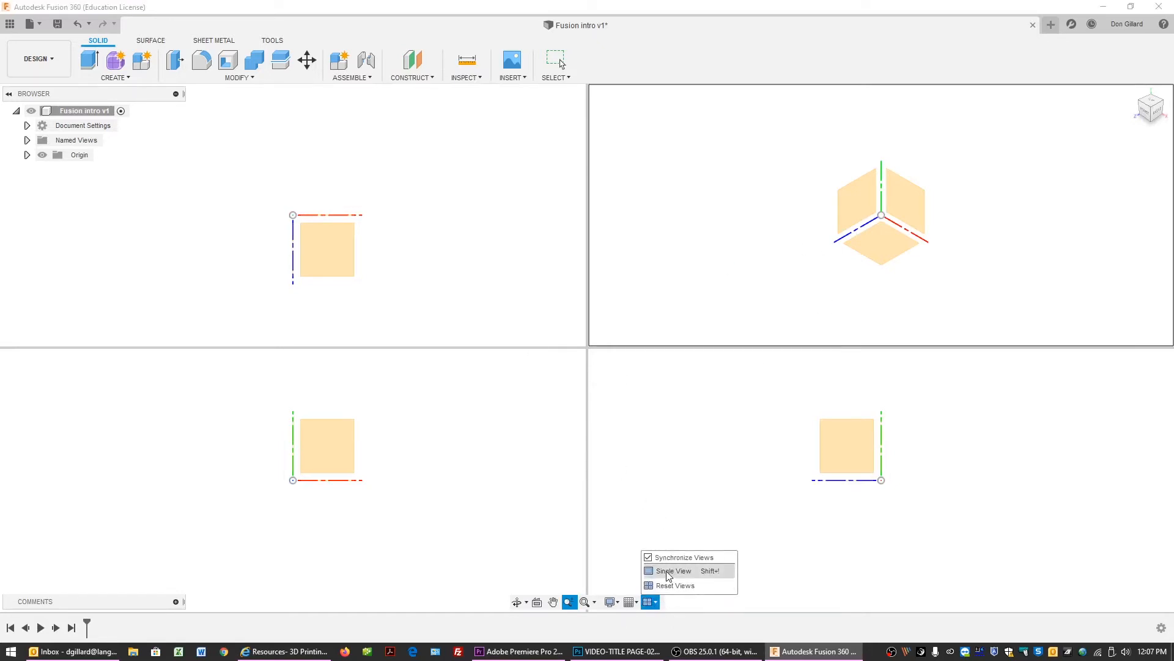
left_click(668, 572)
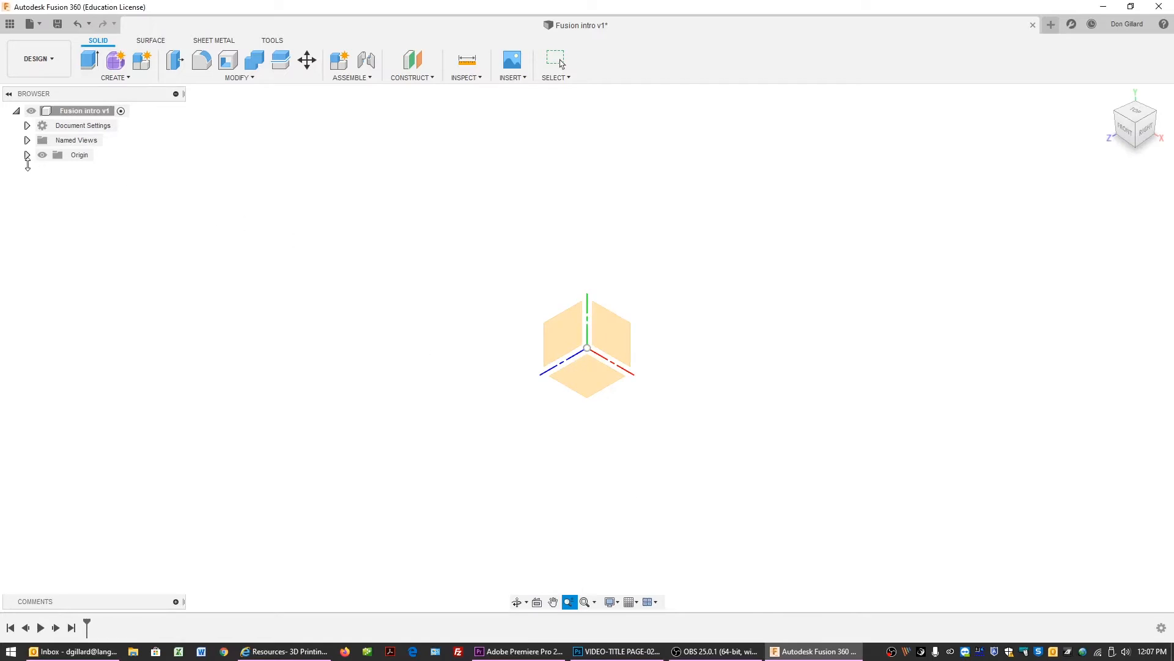
left_click(27, 156)
left_click(28, 156)
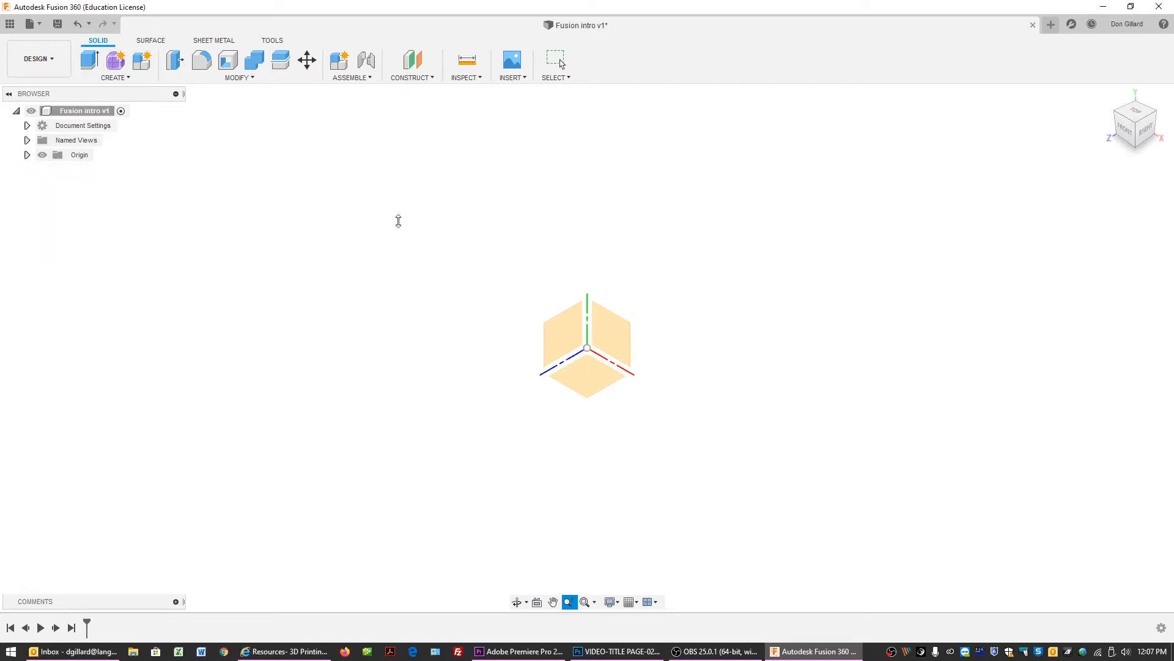
Start a Box on the bottom origin plane and draw its base from the origin, about 2.3 by 2.2 in.
left_click(128, 77)
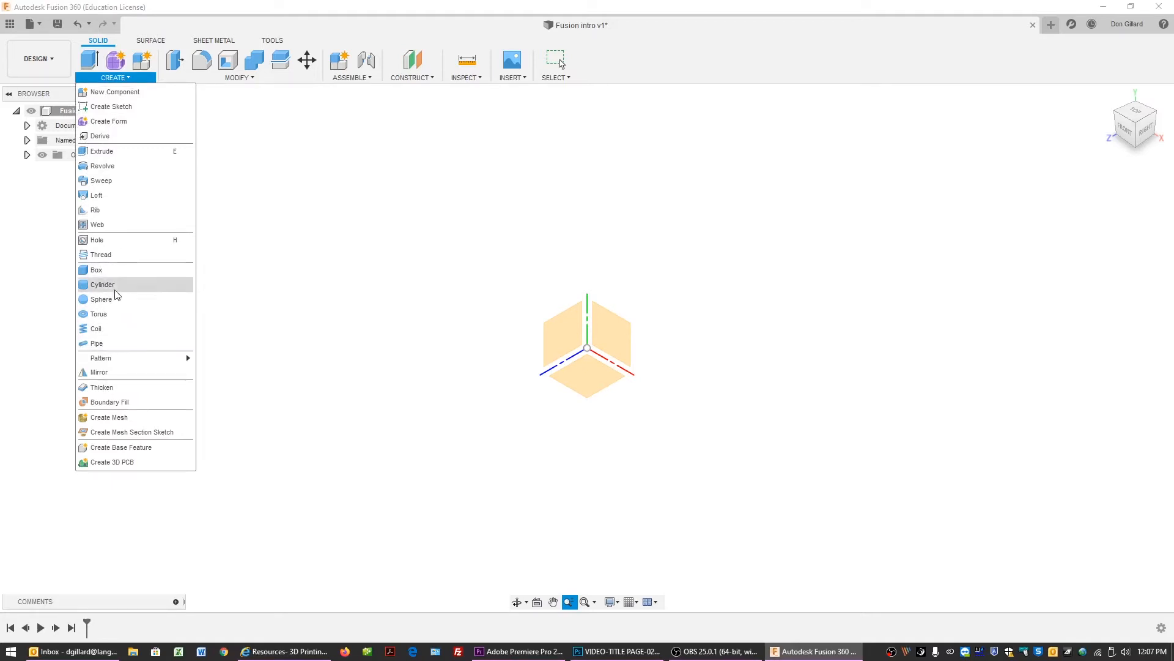
left_click(106, 269)
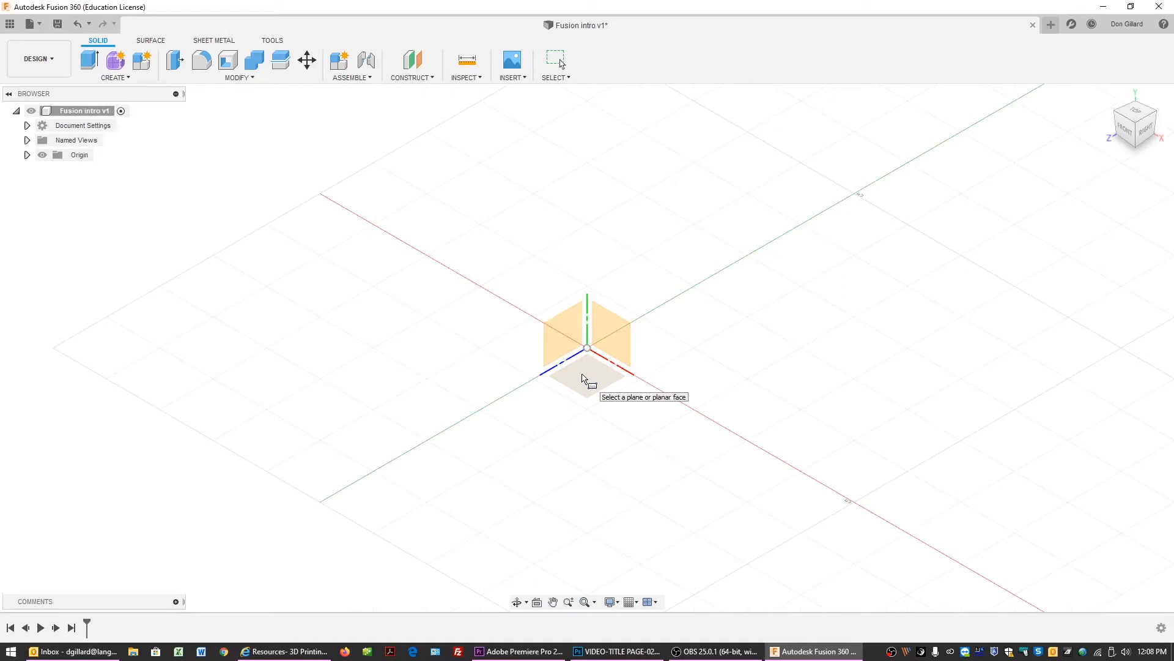
left_click(584, 376)
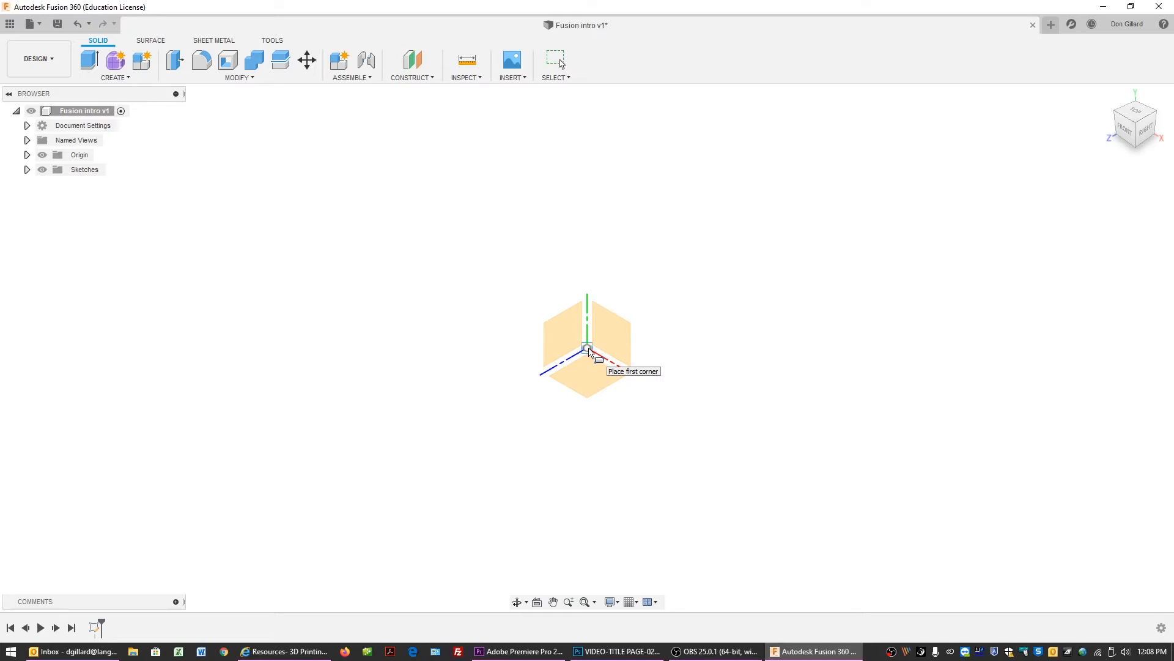
left_click(588, 350)
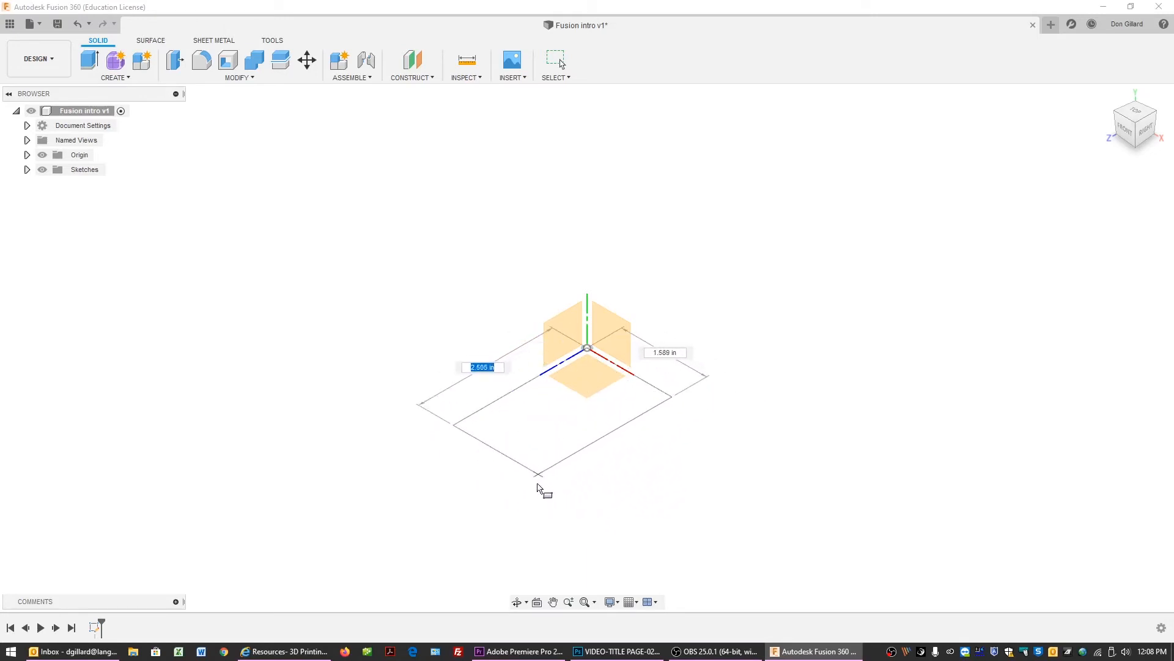
left_click(597, 490)
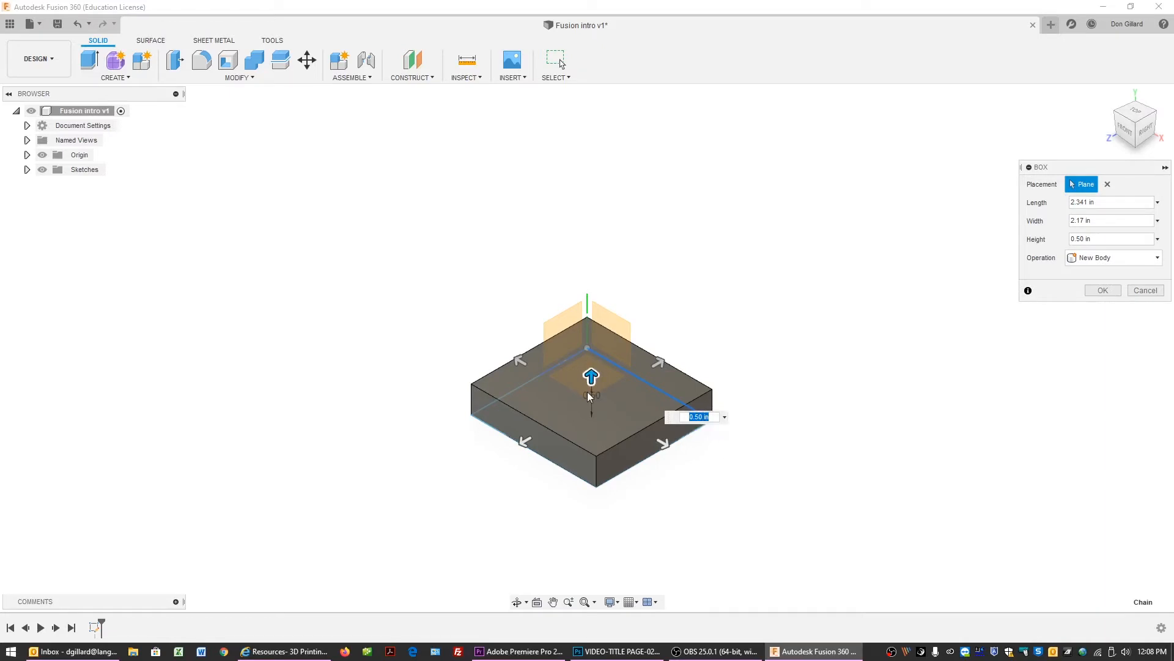
Set the box's height, length and width to 2 in each.
left_click_drag(591, 376, 602, 298)
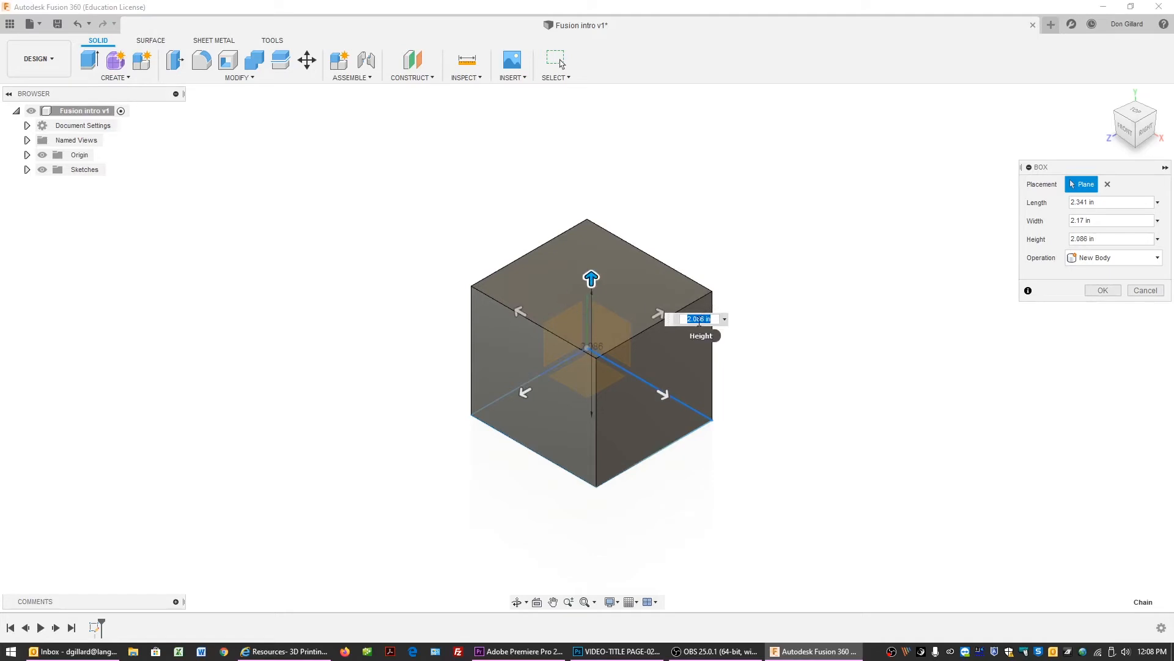
left_click_drag(591, 278, 589, 301)
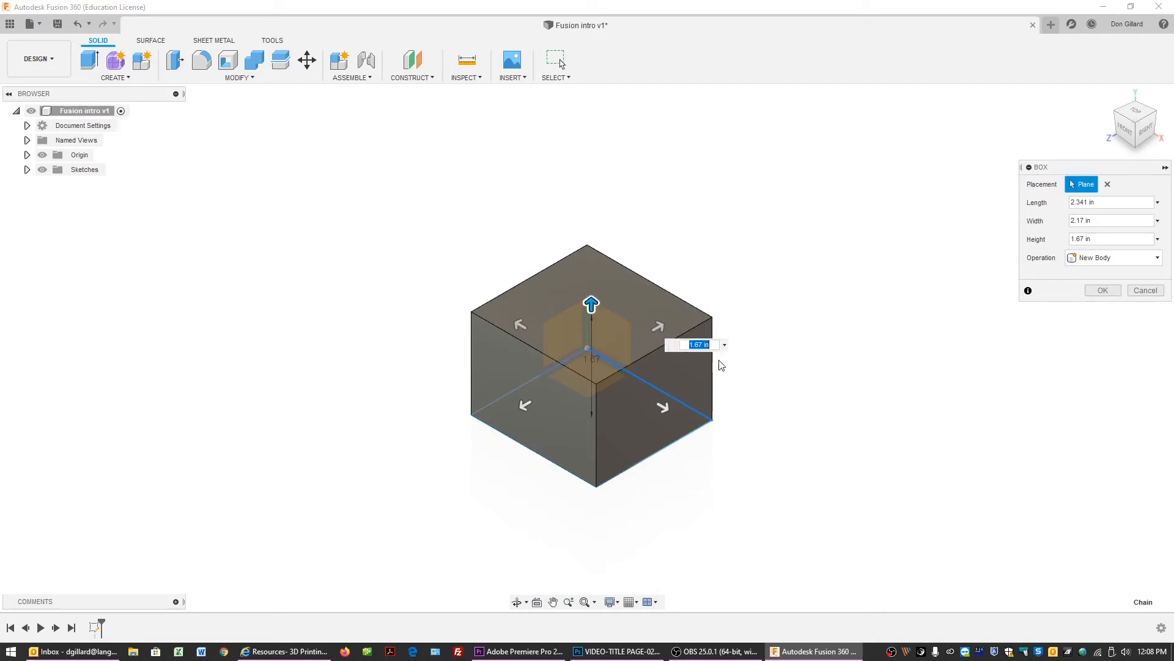
type("2")
left_click(666, 398)
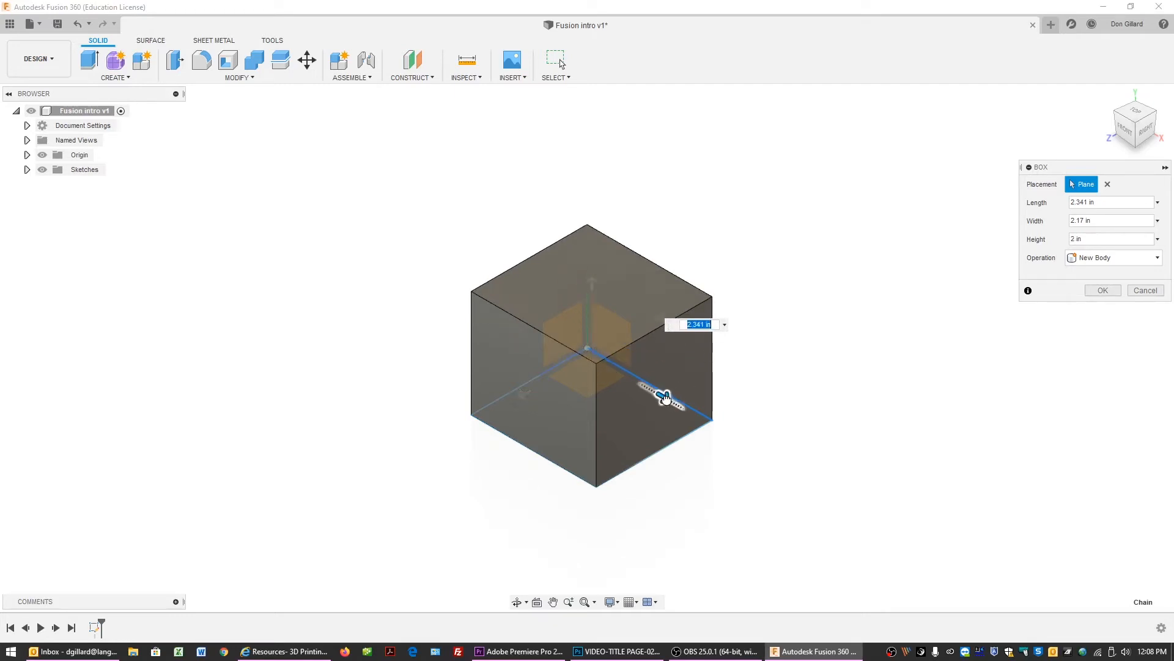
mouse_move(666, 398)
left_mouse_down()
mouse_move(681, 406)
mouse_move(663, 398)
left_mouse_up()
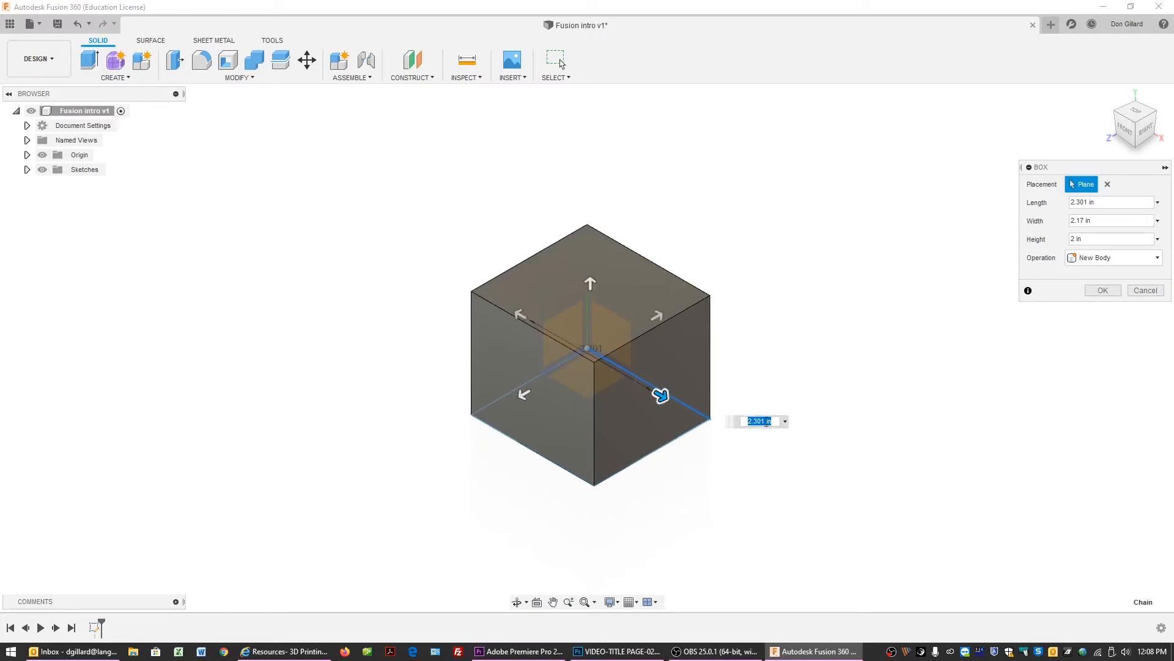
type("2")
left_click(517, 390)
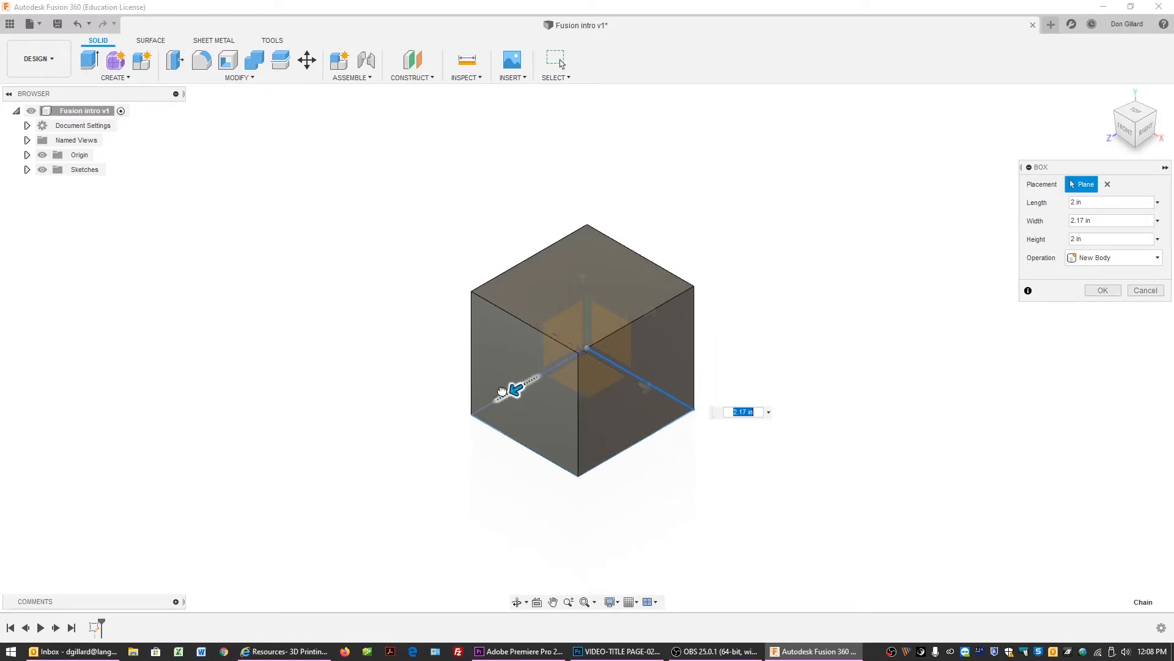
left_click_drag(498, 393, 493, 401)
type("2")
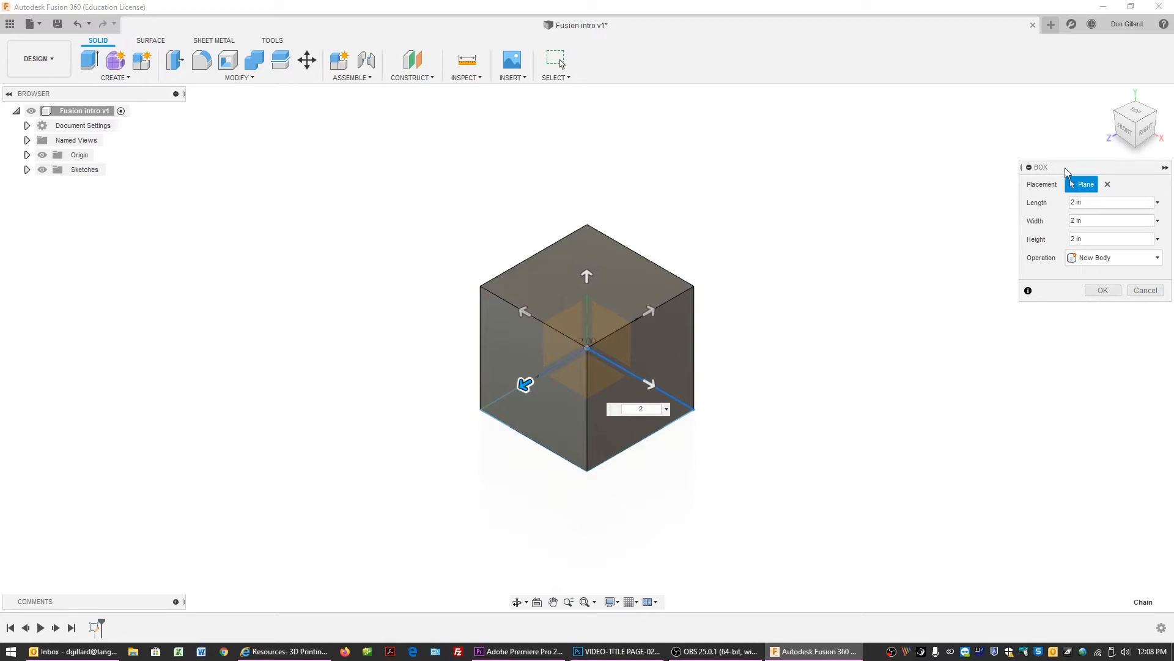
Keep the box operation as New Body and confirm the 2 in cube.
left_click_drag(1065, 167, 832, 253)
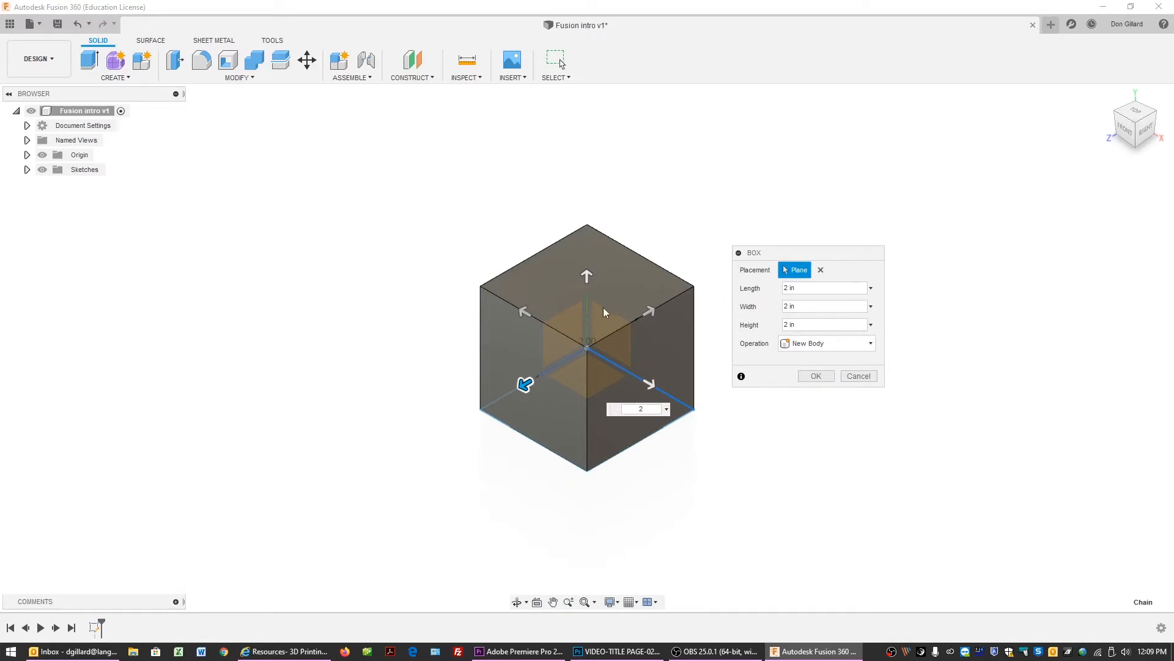
left_click_drag(798, 251, 805, 247)
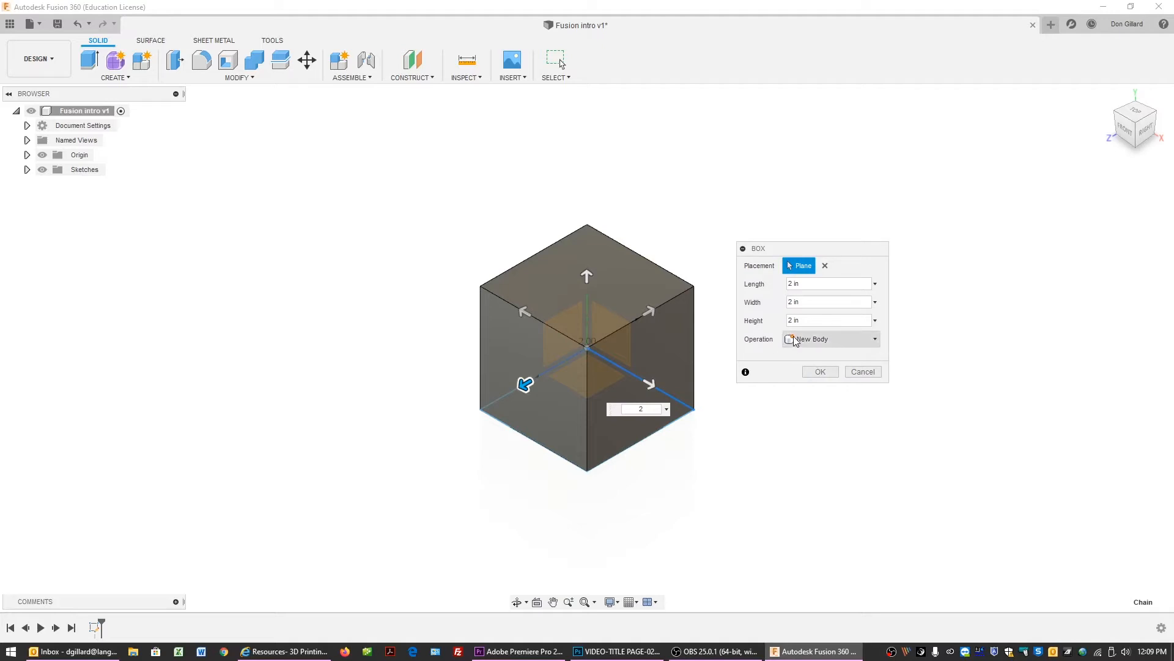
left_click(818, 372)
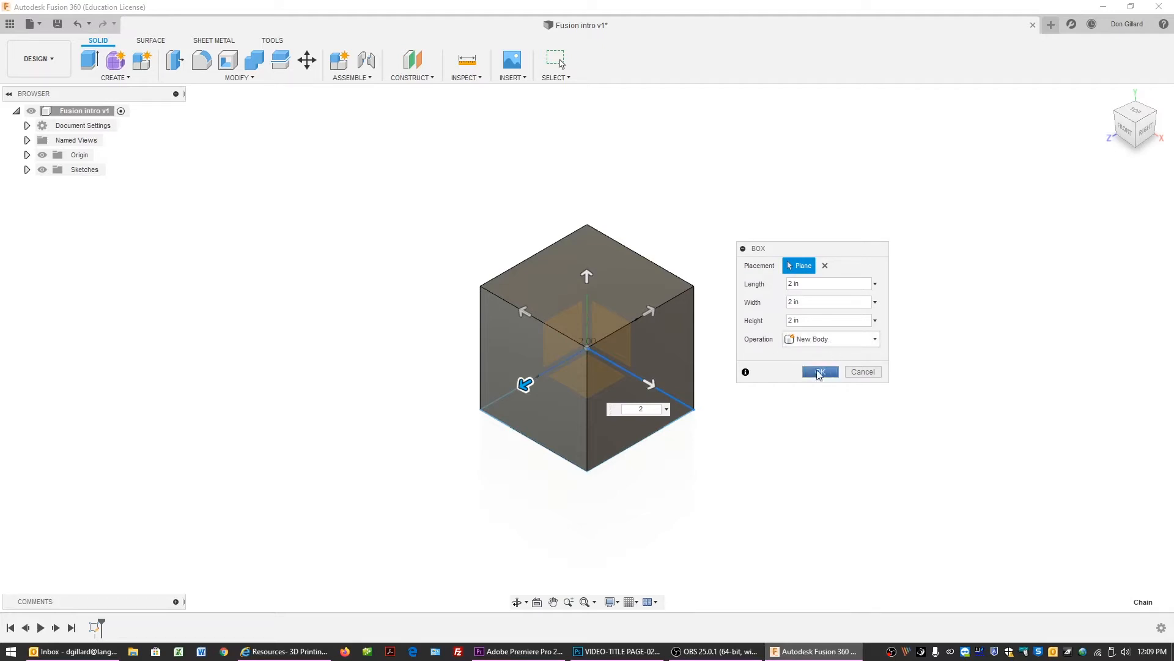
left_click(860, 340)
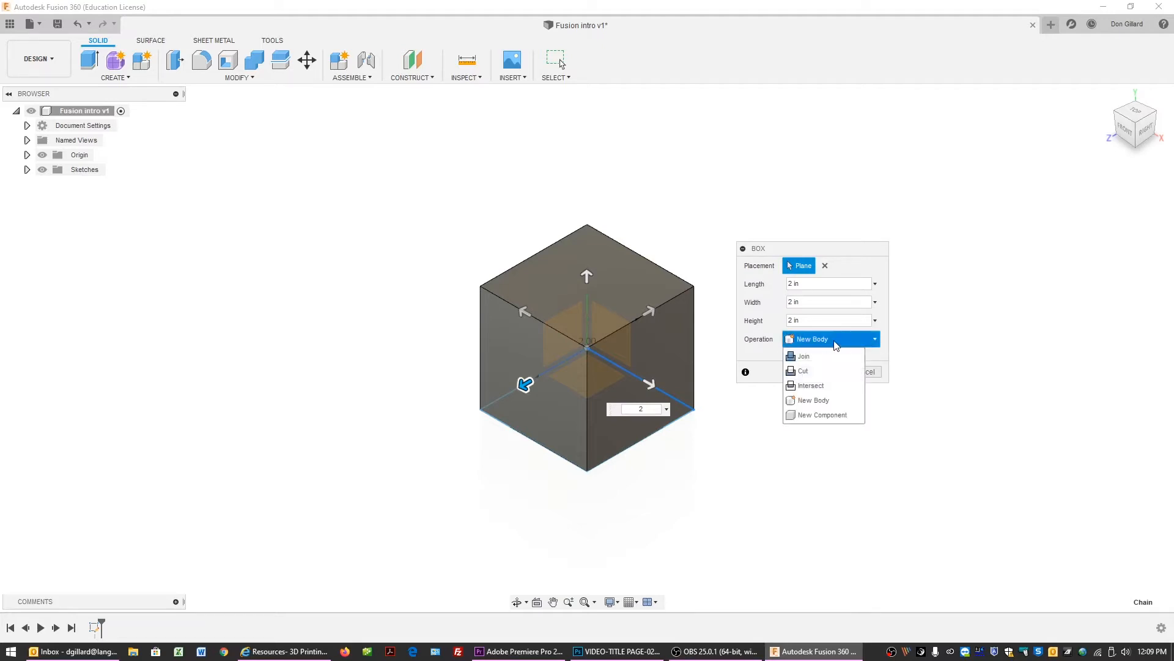
left_click(814, 340)
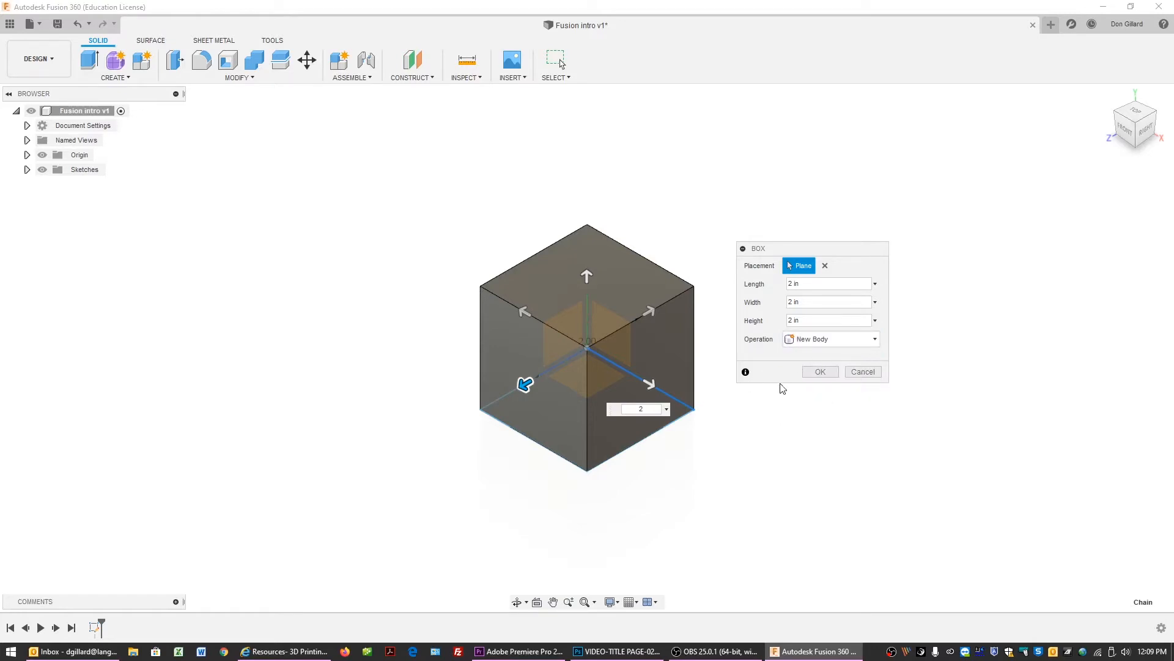
left_click(820, 372)
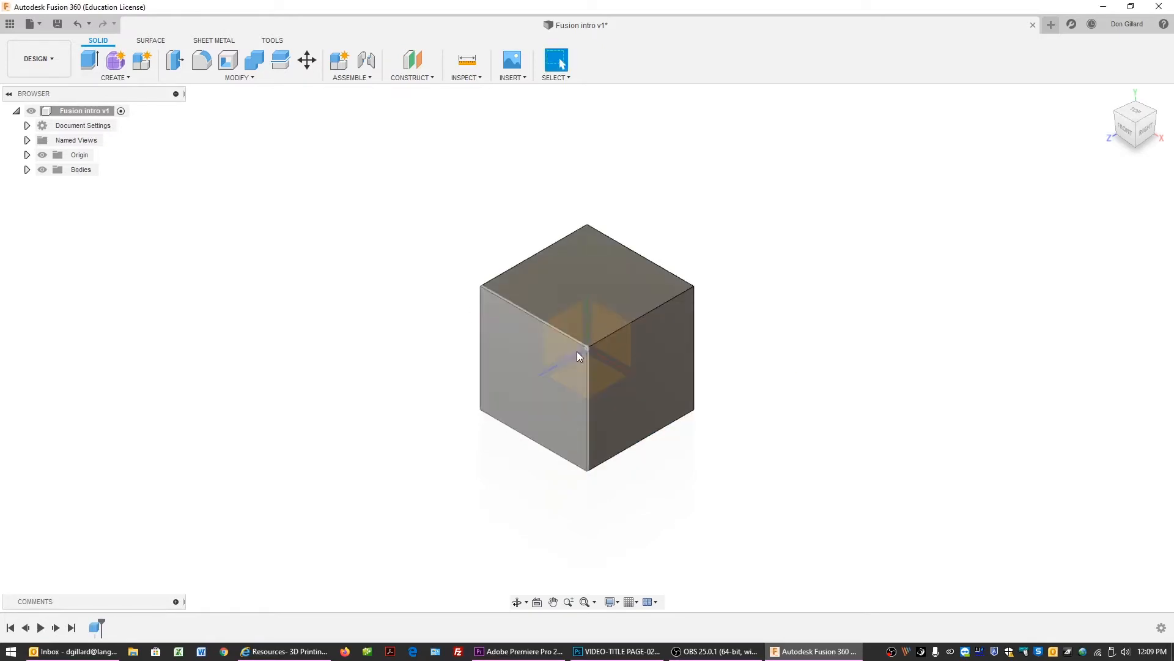
left_click(27, 155)
left_click(27, 155)
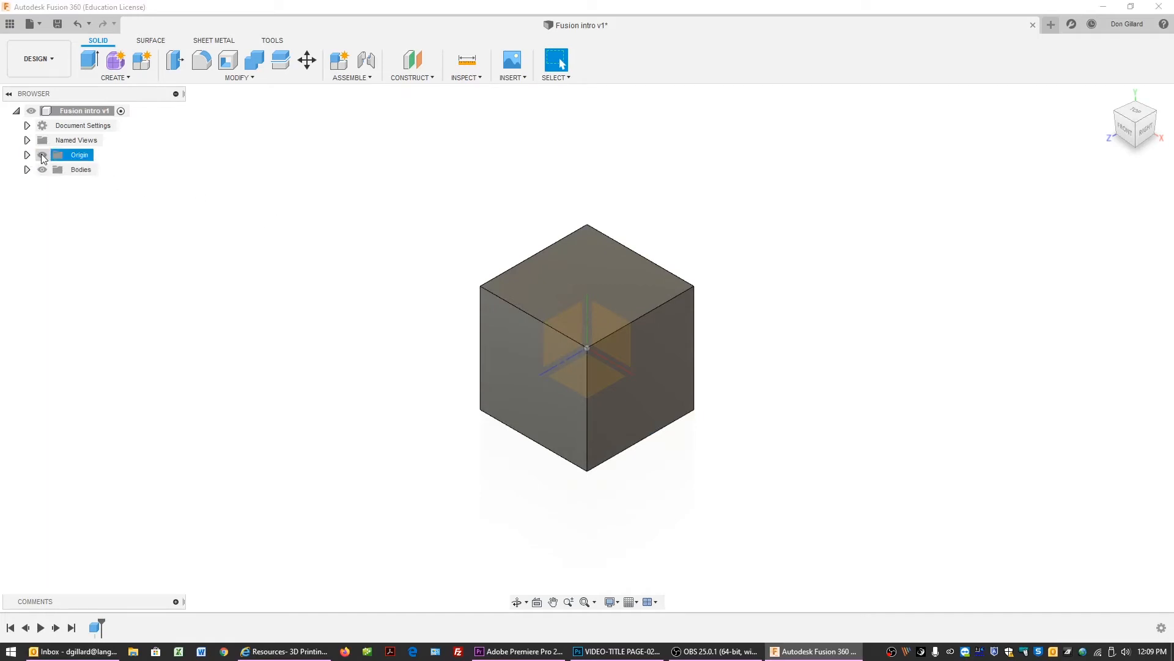
Hide the origin in the browser and toggle the Bodies folder's visibility off and back on.
left_click(42, 156)
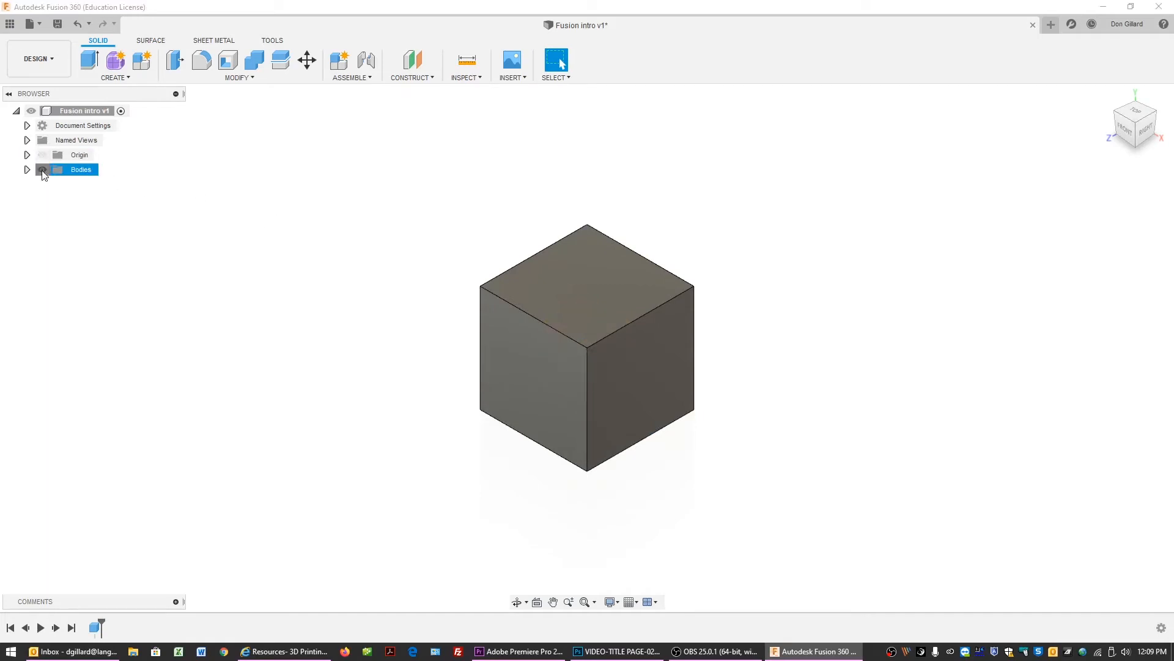
left_click(42, 169)
left_click(43, 169)
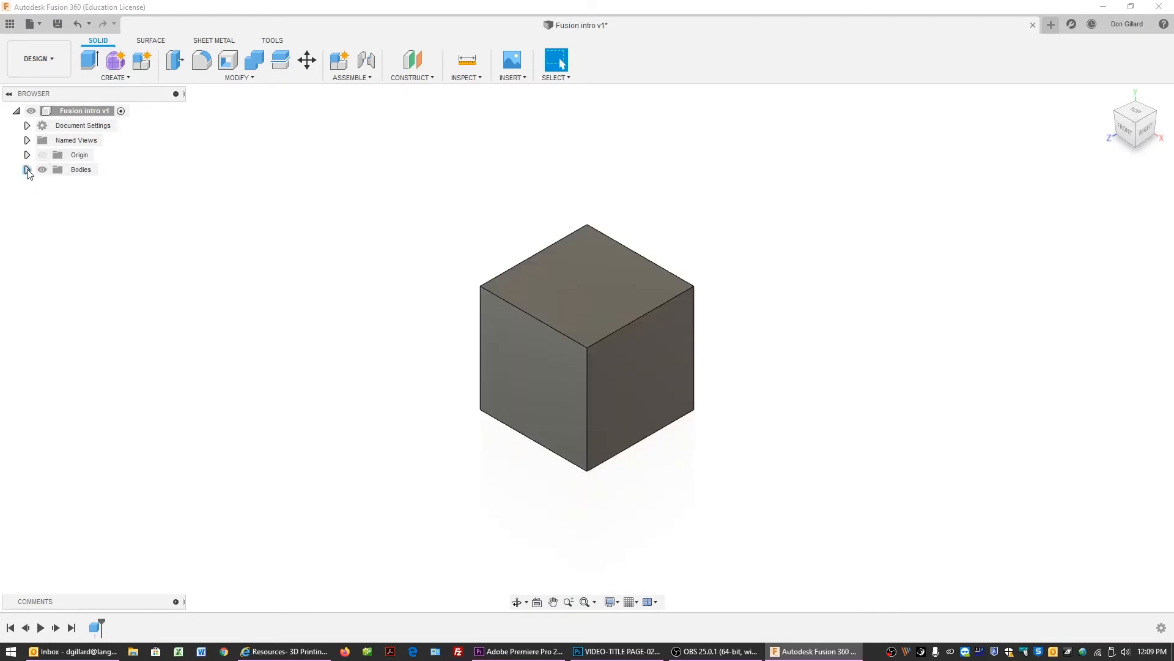
Expand the Bodies folder, select Body1 and toggle its visibility off and back on.
left_click(26, 170)
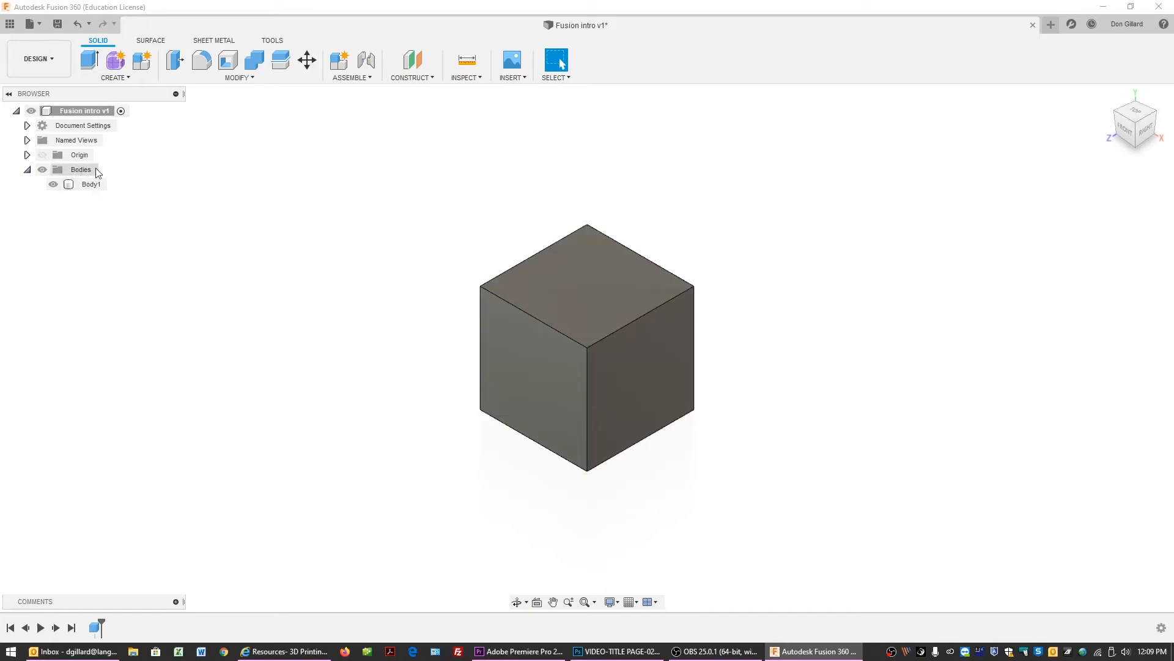
left_click(91, 186)
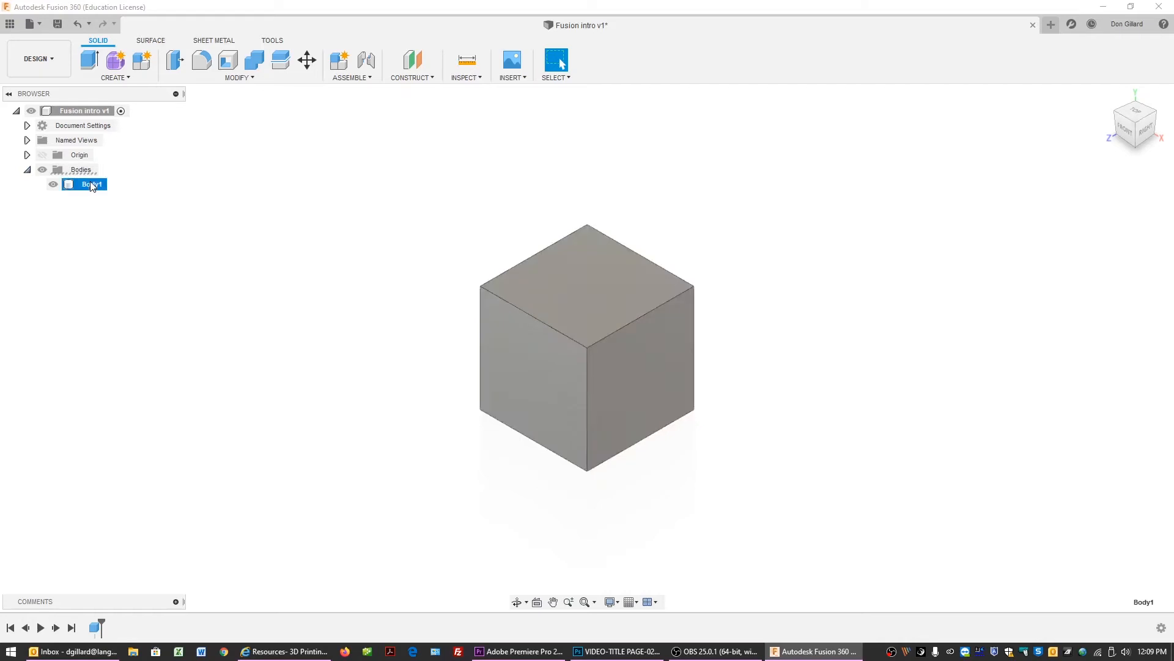
left_click(53, 183)
left_click(53, 184)
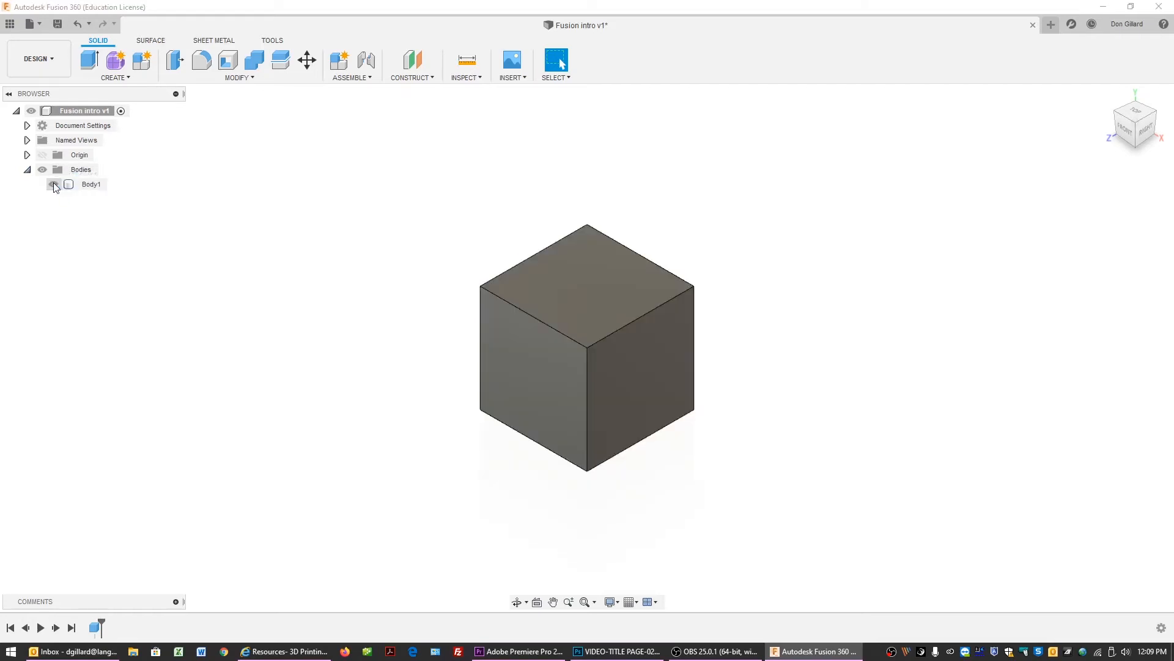
Rename Body1 as Cube.
double_click(91, 186)
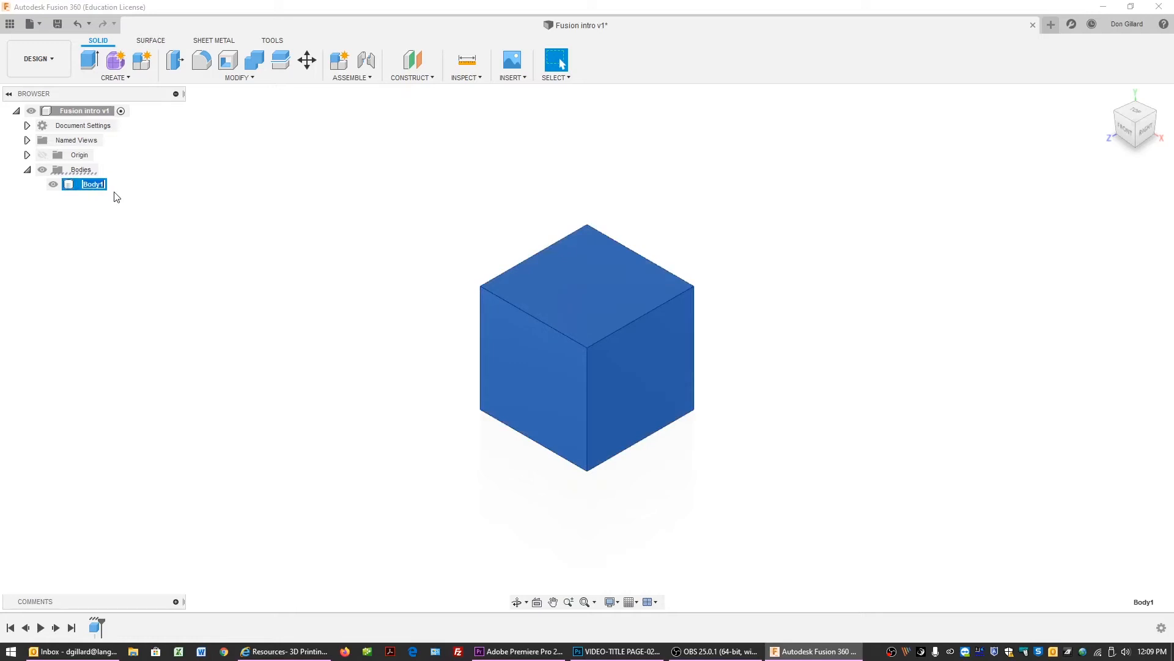
type("Cube")
left_click(171, 227)
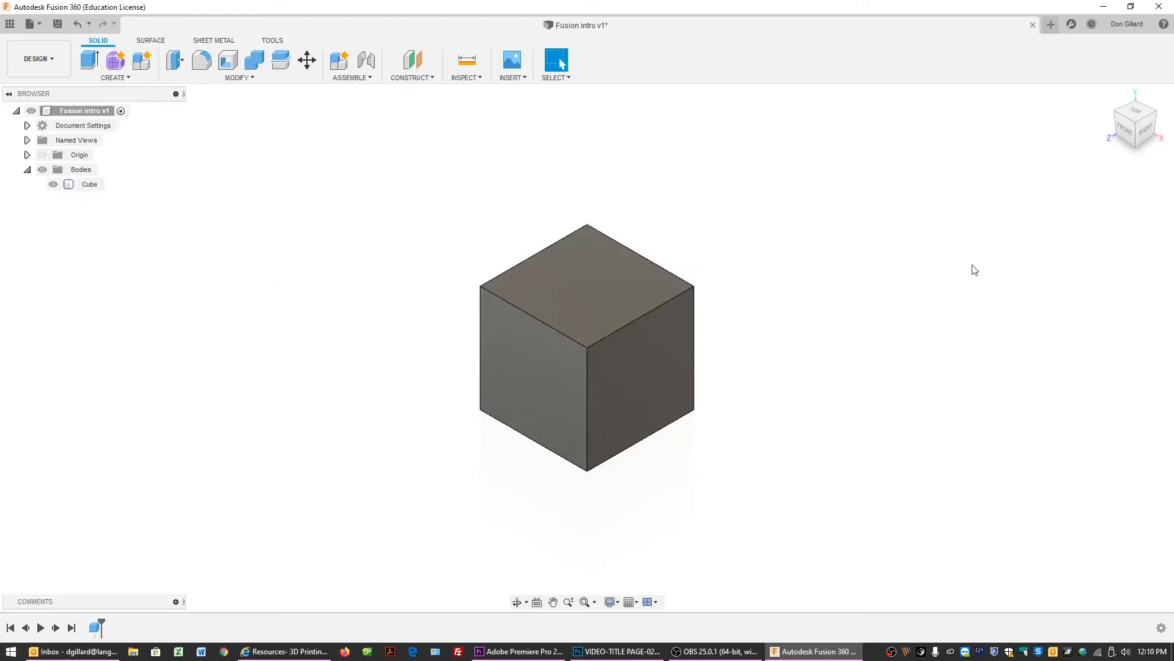
Start a Cylinder on the cube's top face and draw its circle about 1.175 in in diameter.
mouse_move(1140, 123)
left_mouse_down()
mouse_move(1125, 130)
mouse_move(1155, 144)
mouse_move(1134, 101)
mouse_move(1134, 122)
left_mouse_up()
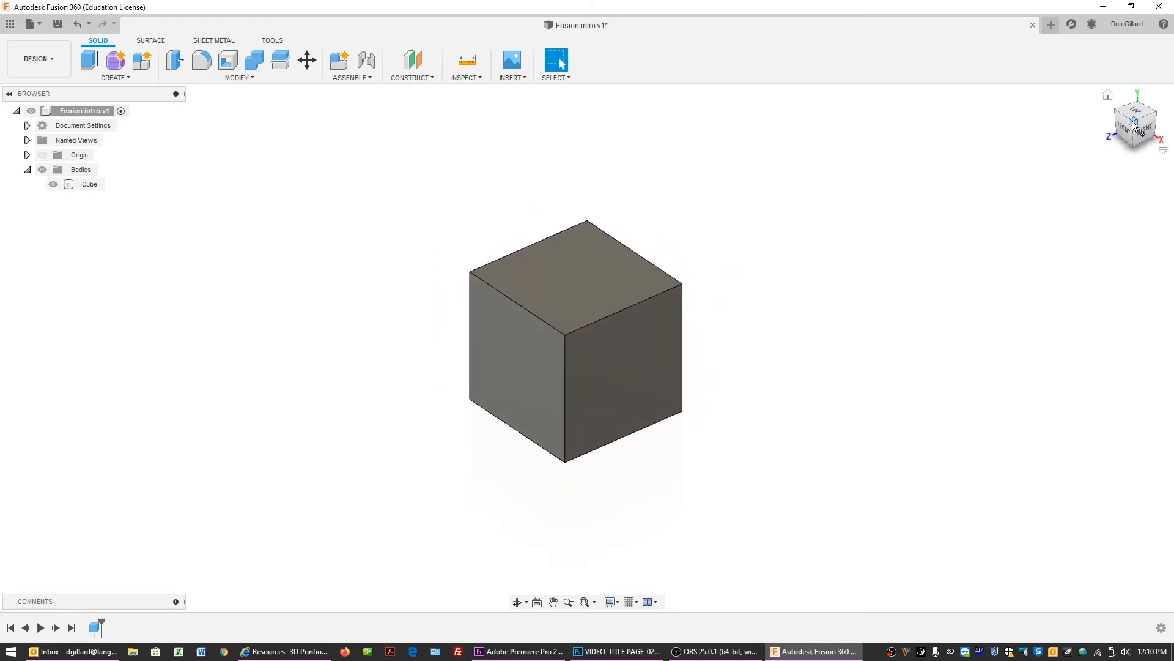
left_click(128, 79)
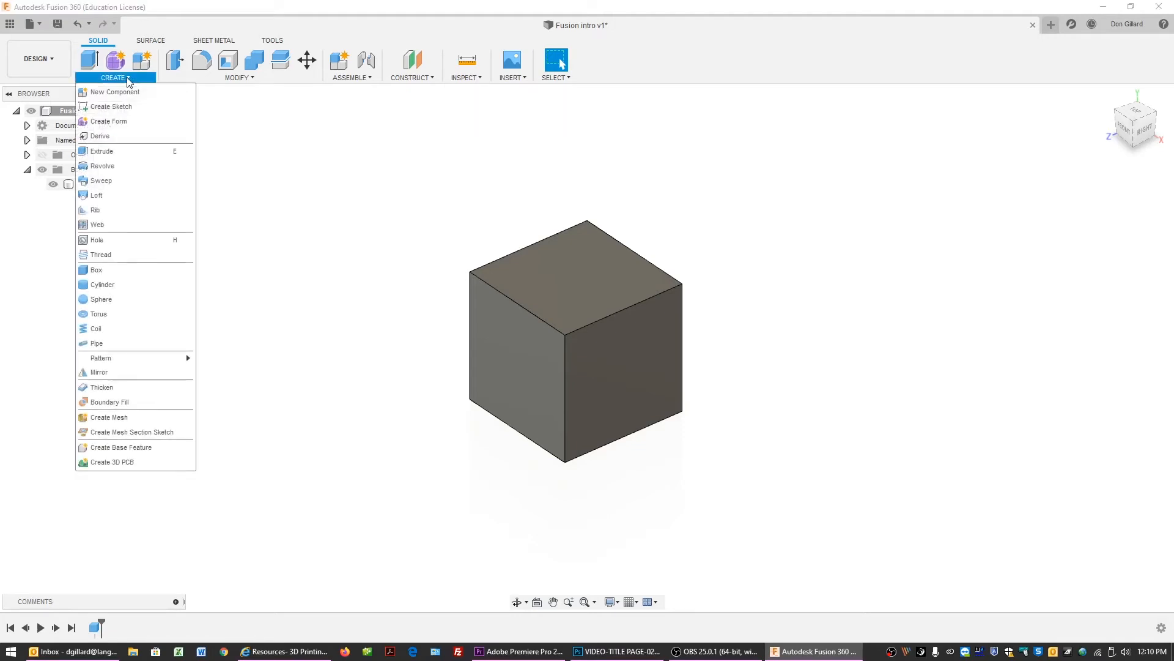
left_click(121, 288)
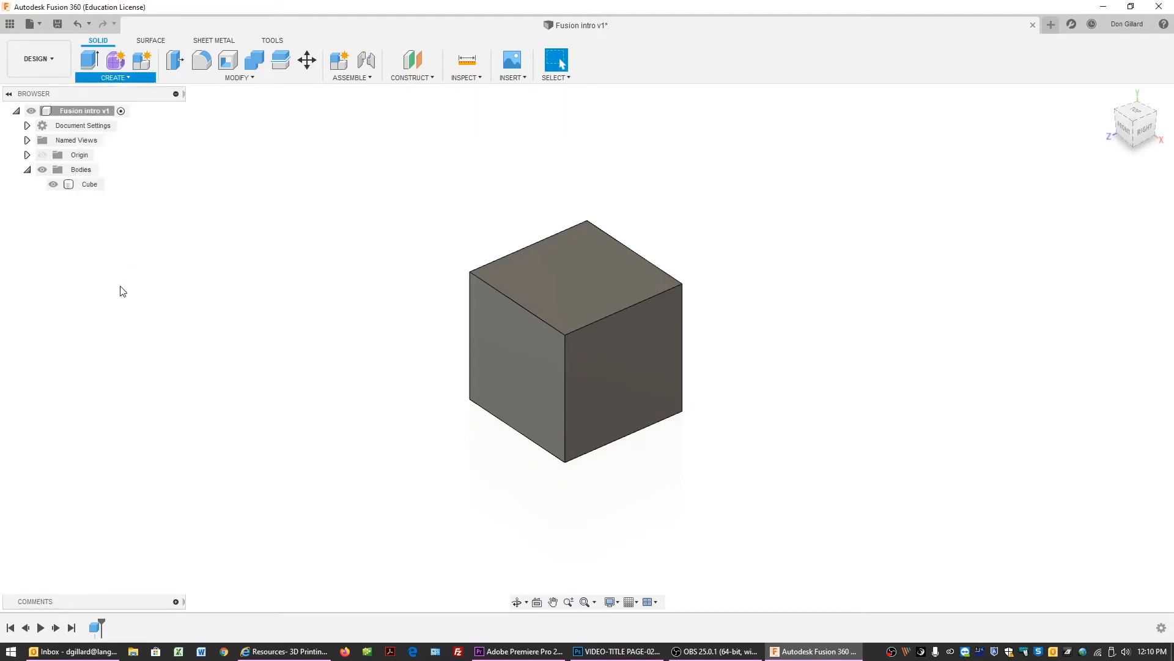
left_click(571, 277)
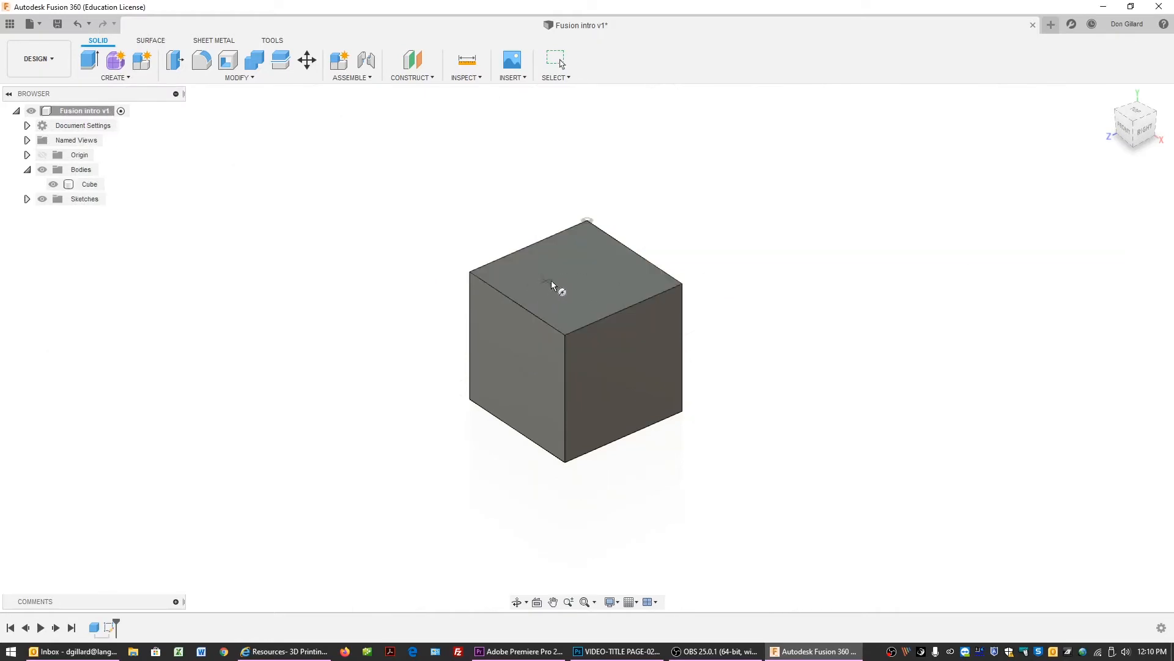
left_click(575, 277)
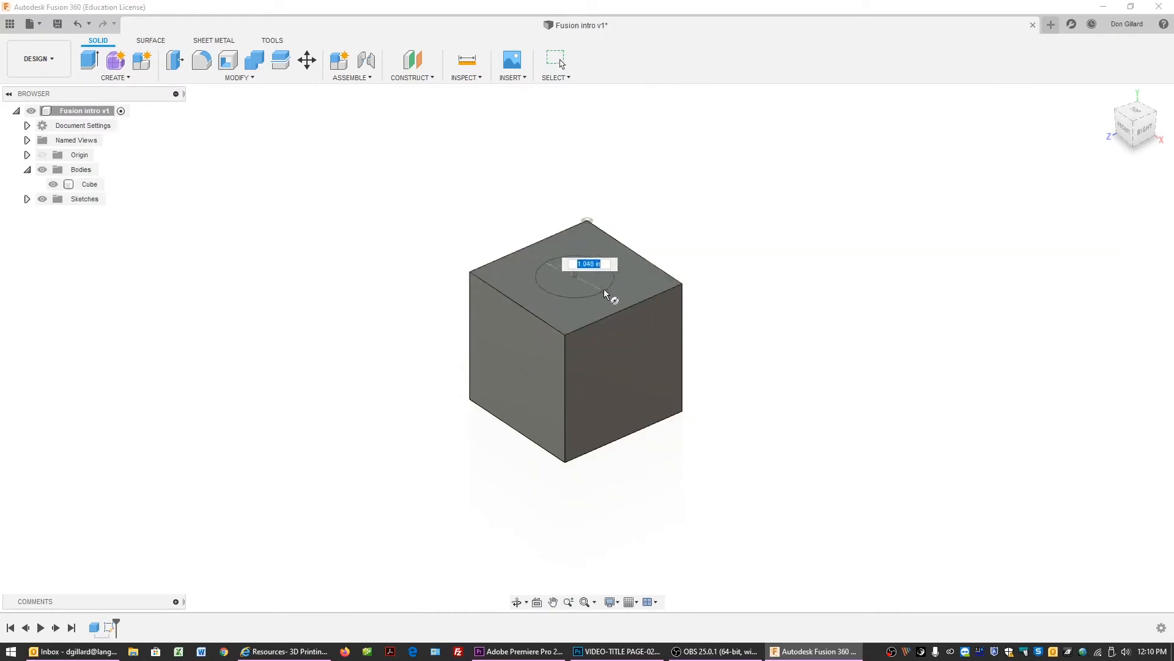
left_click(611, 289)
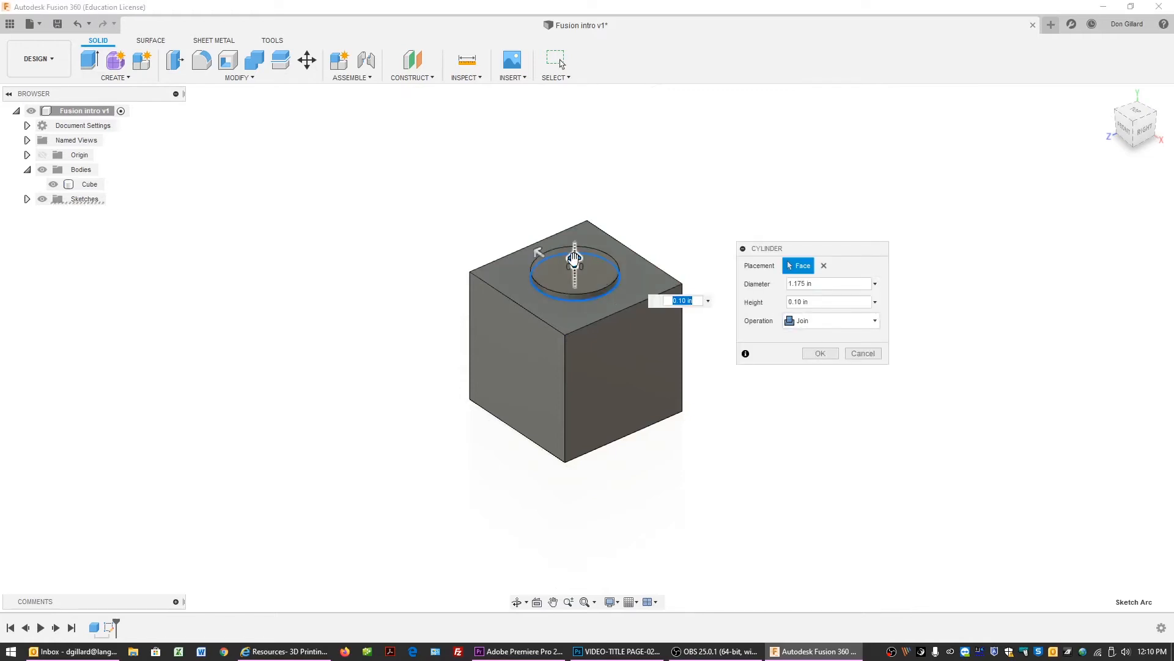
Set the cylinder's height to 1.5 in.
left_click_drag(573, 258, 573, 134)
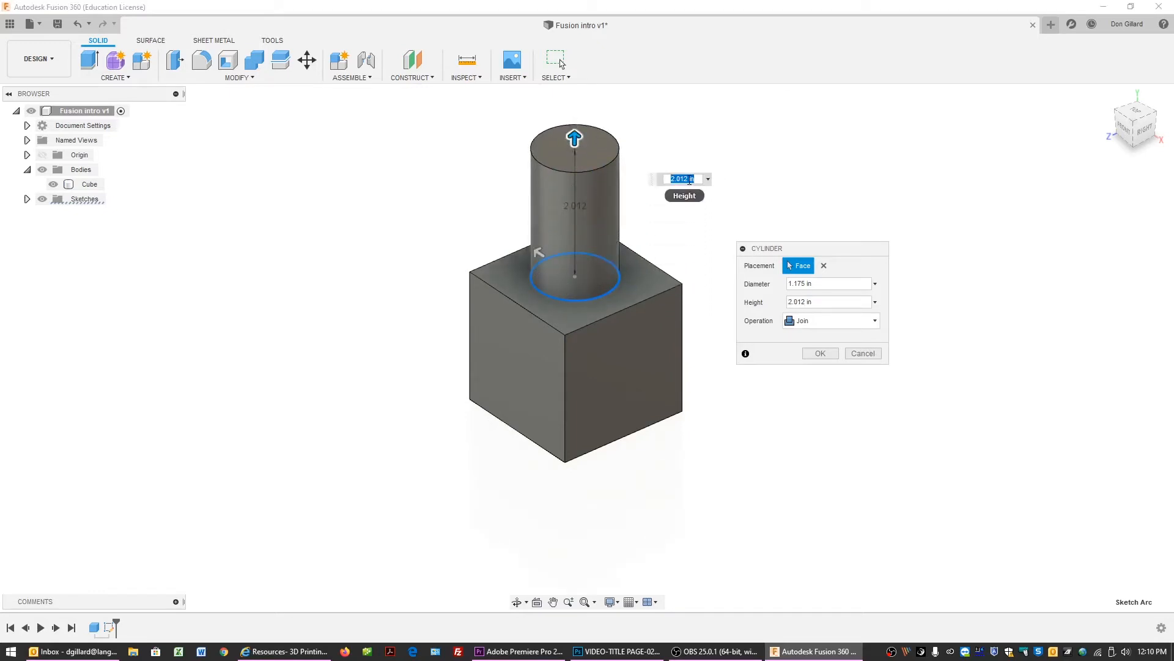
type("1.5")
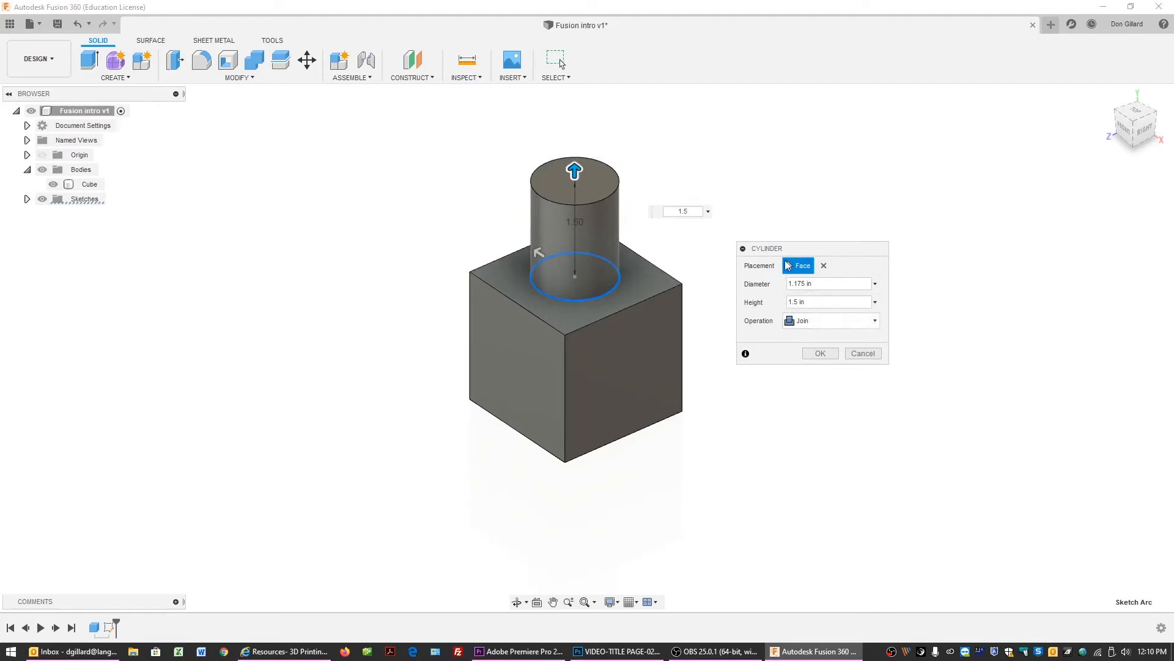
left_click_drag(789, 248, 758, 235)
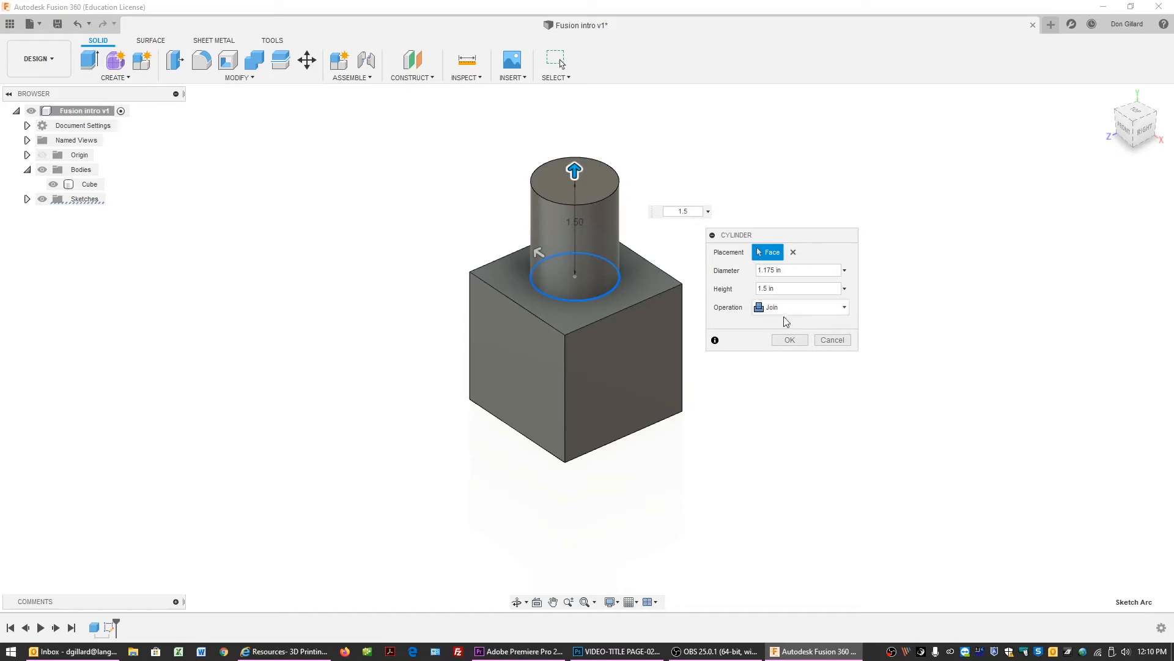
Try the Cut, Intersect and New Body operations with the cylinder dragged about 0.63 in down into the cube.
left_click(793, 311)
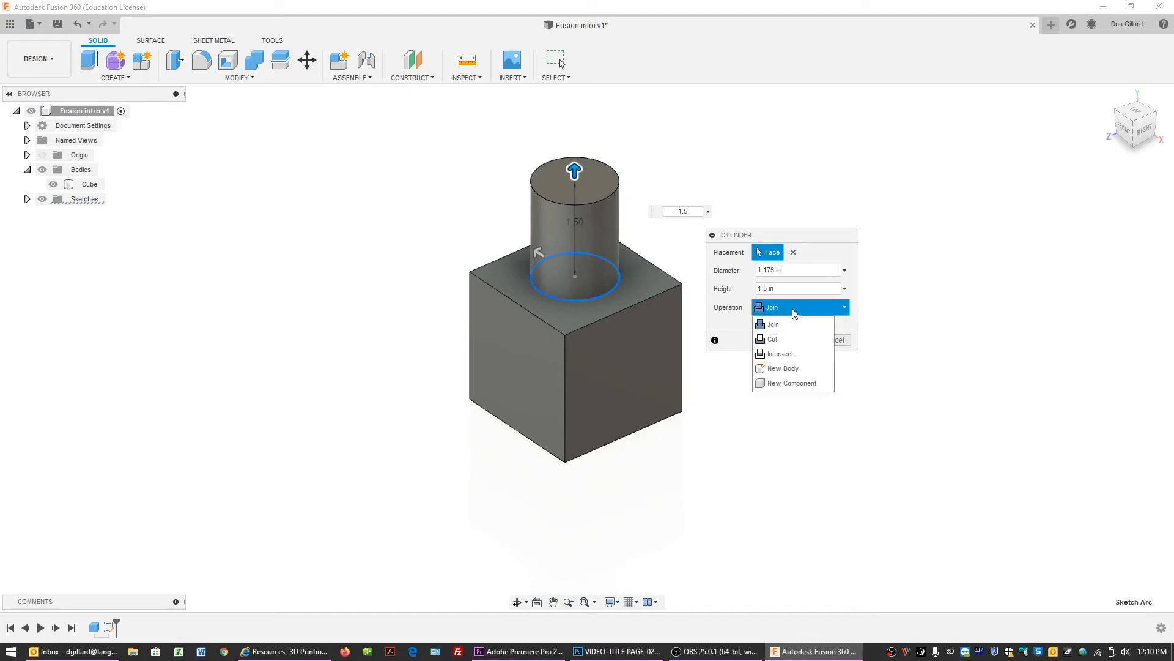
left_click(787, 341)
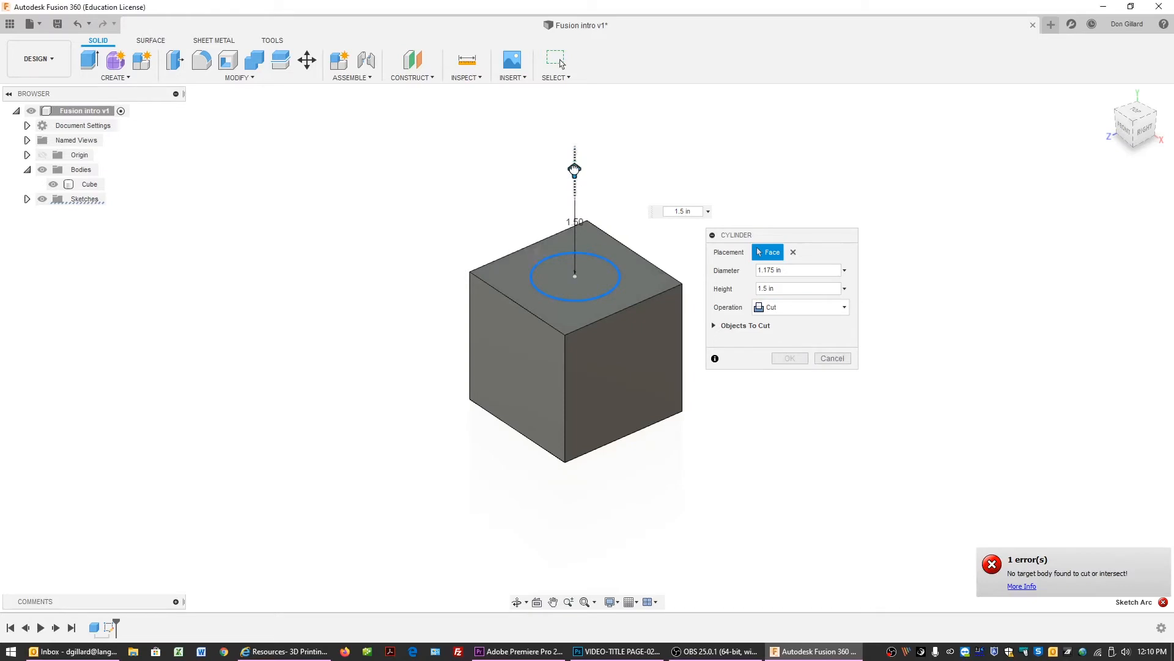
left_click_drag(575, 169, 575, 211)
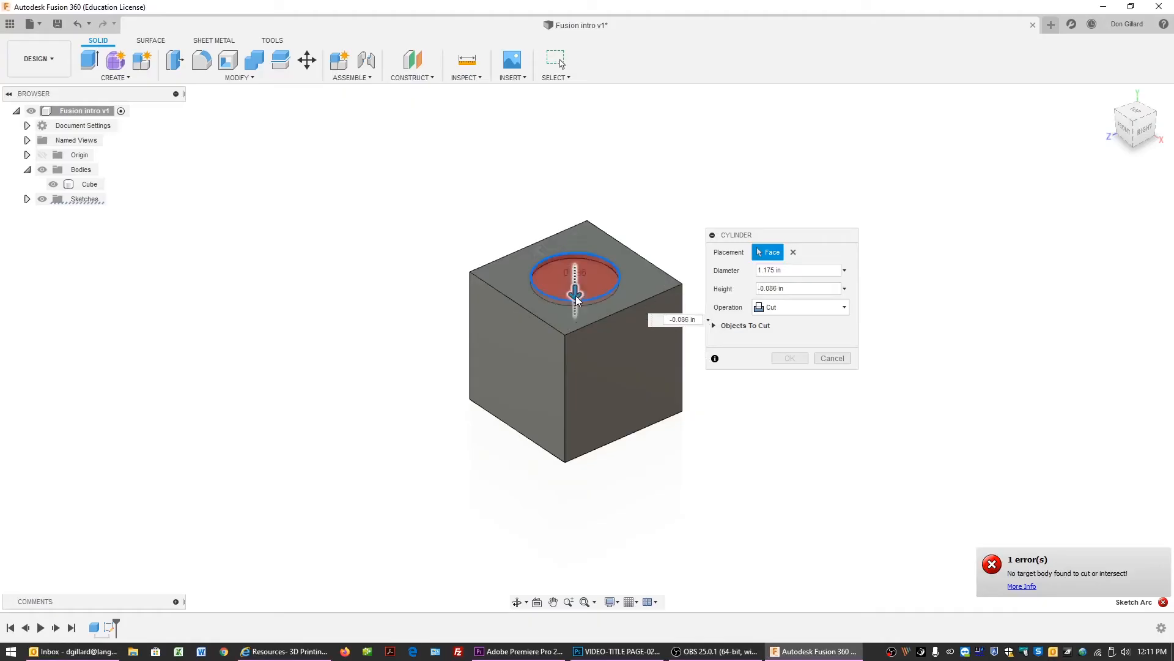
left_click_drag(577, 298, 608, 321)
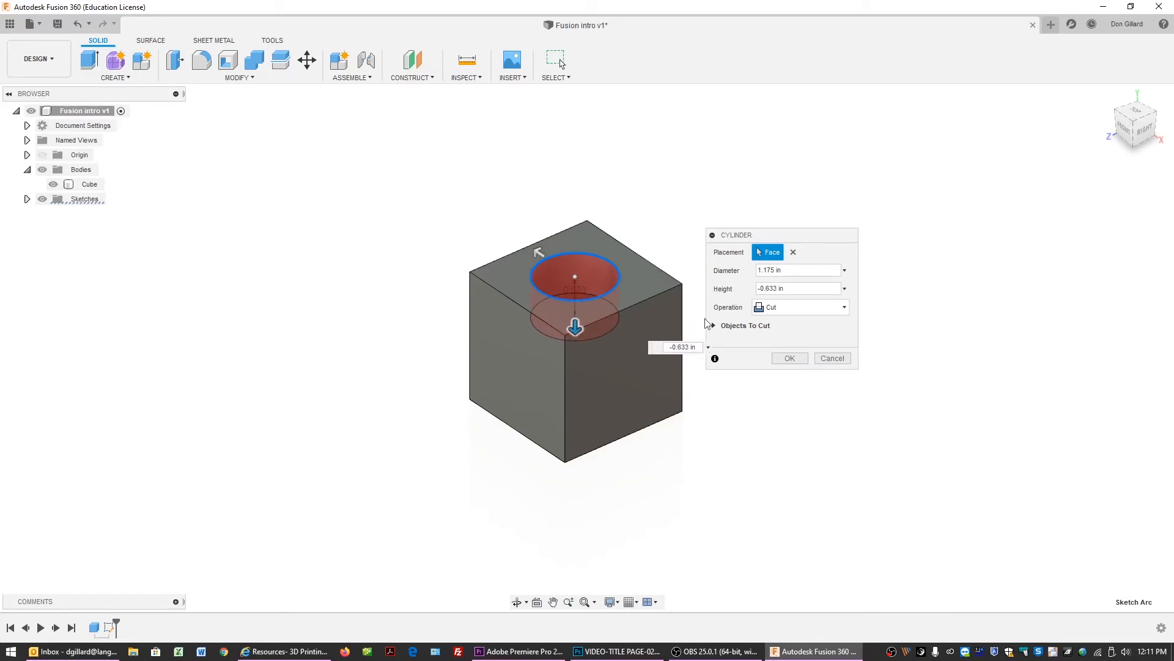
left_click(781, 310)
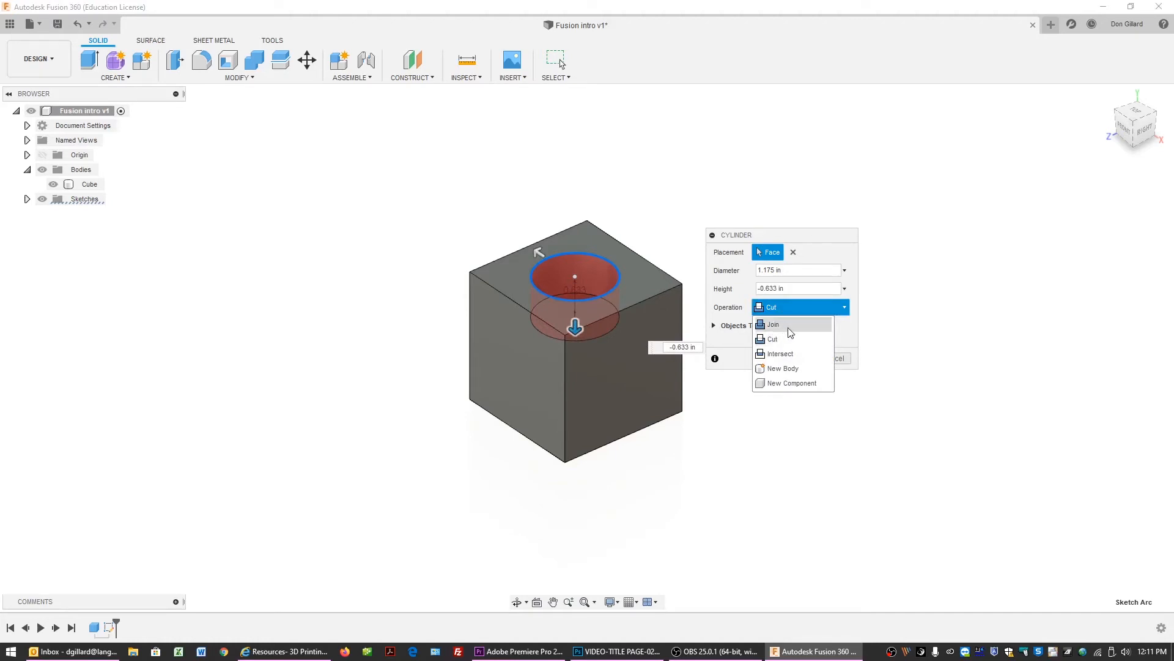
left_click(789, 354)
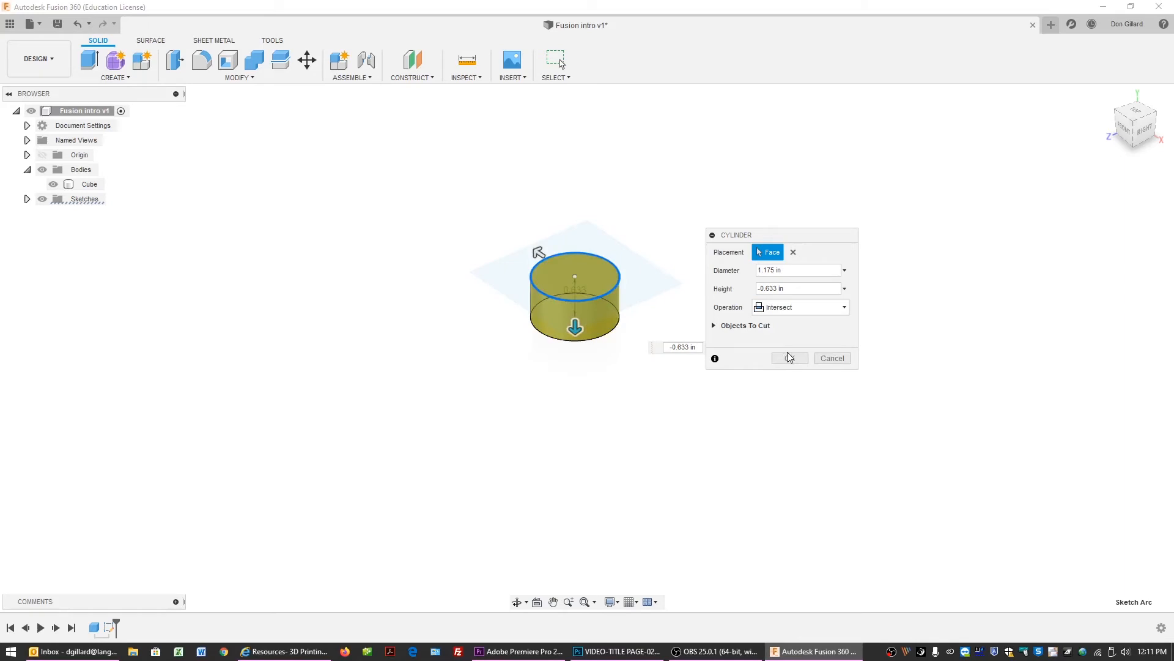
left_click(821, 314)
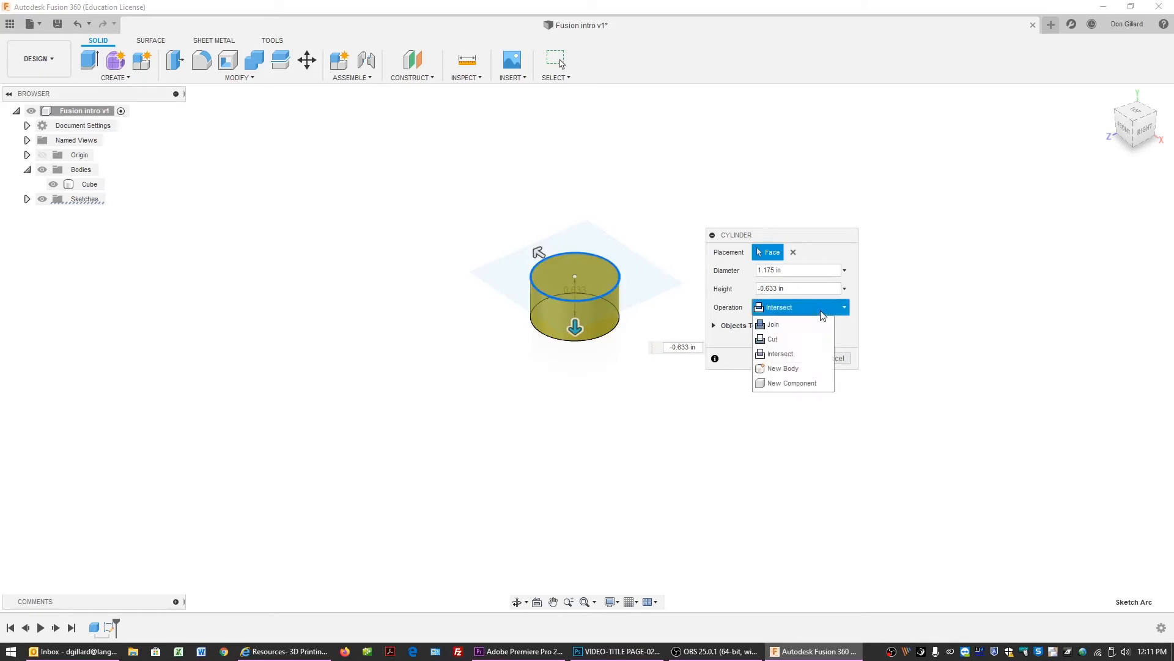
left_click(798, 368)
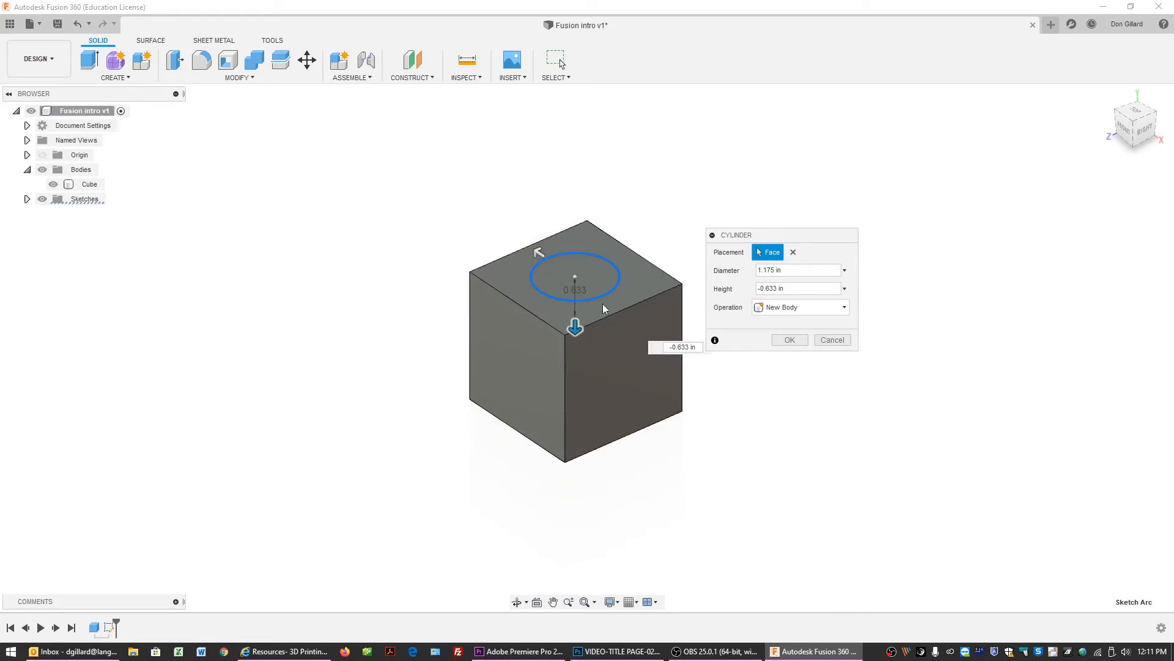
Drag the cylinder's height to about 1.77 in, set the operation to Join and confirm.
left_click_drag(575, 328, 574, 170)
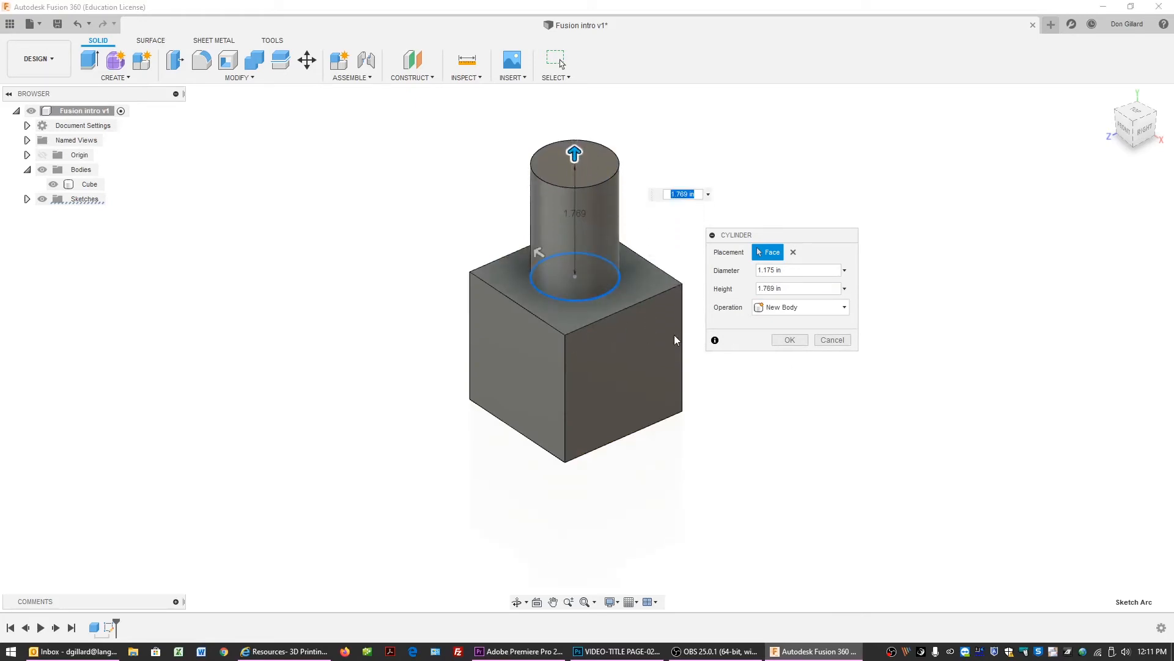
left_click(813, 310)
left_click(808, 324)
left_click(799, 342)
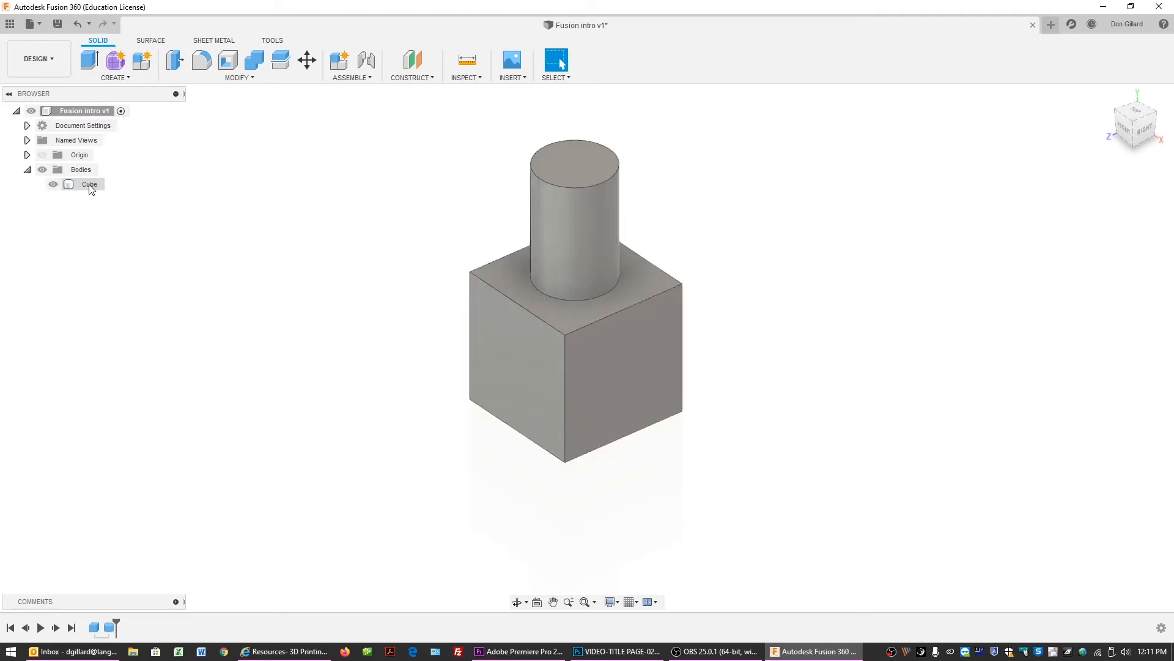
Toggle the Cube body's visibility off and back on.
left_click(53, 184)
left_click(53, 184)
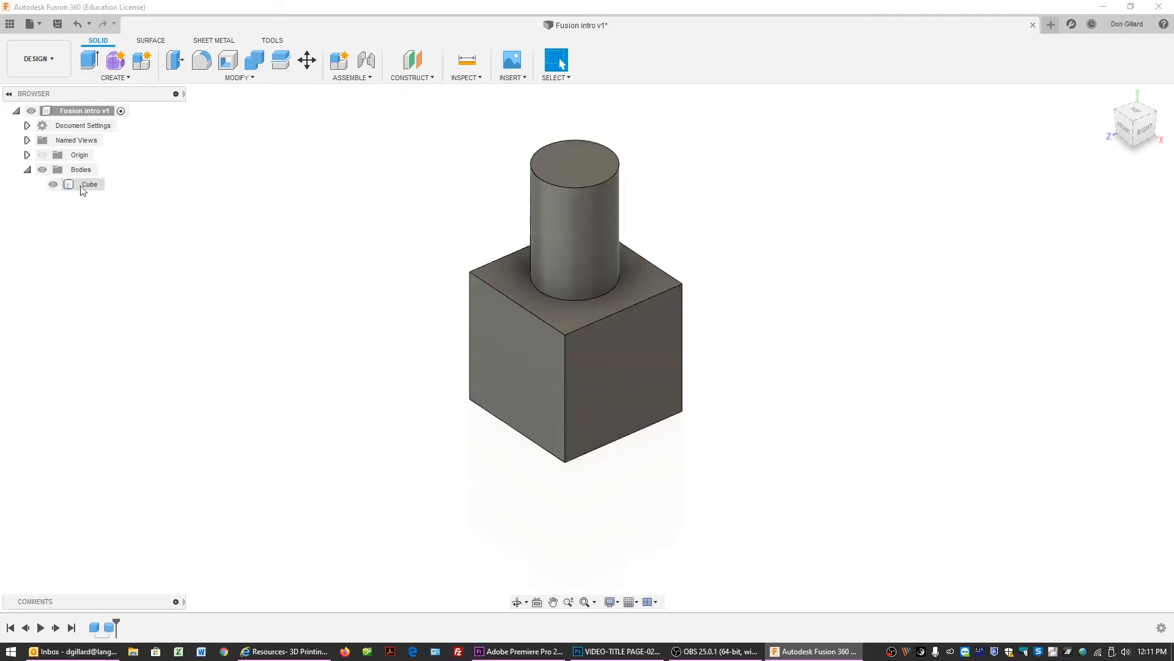
Start another Cylinder on the cube's front left face, drawing a circle about 0.905 in in diameter.
left_click(128, 78)
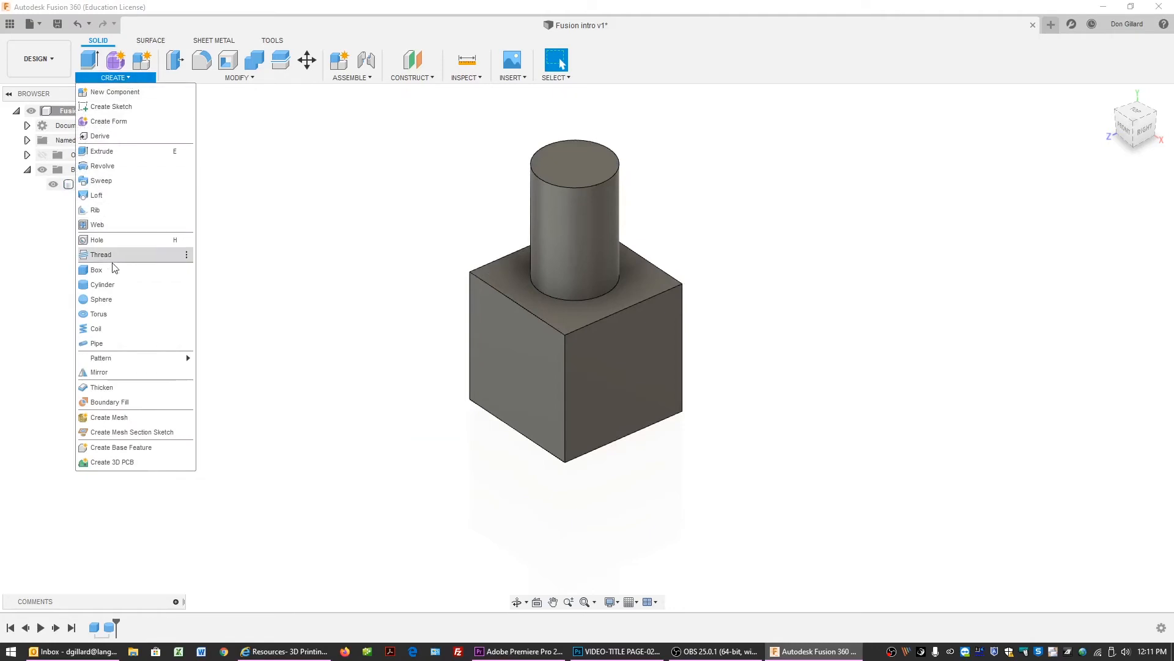
left_click(115, 285)
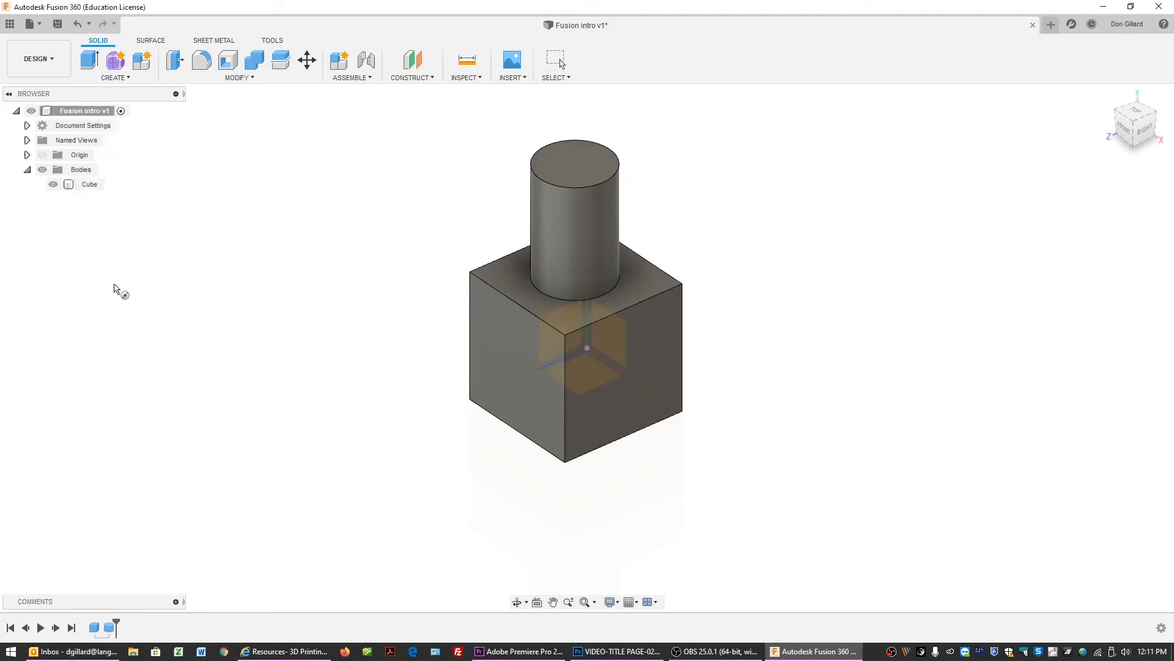
left_click(508, 354)
left_click(512, 357)
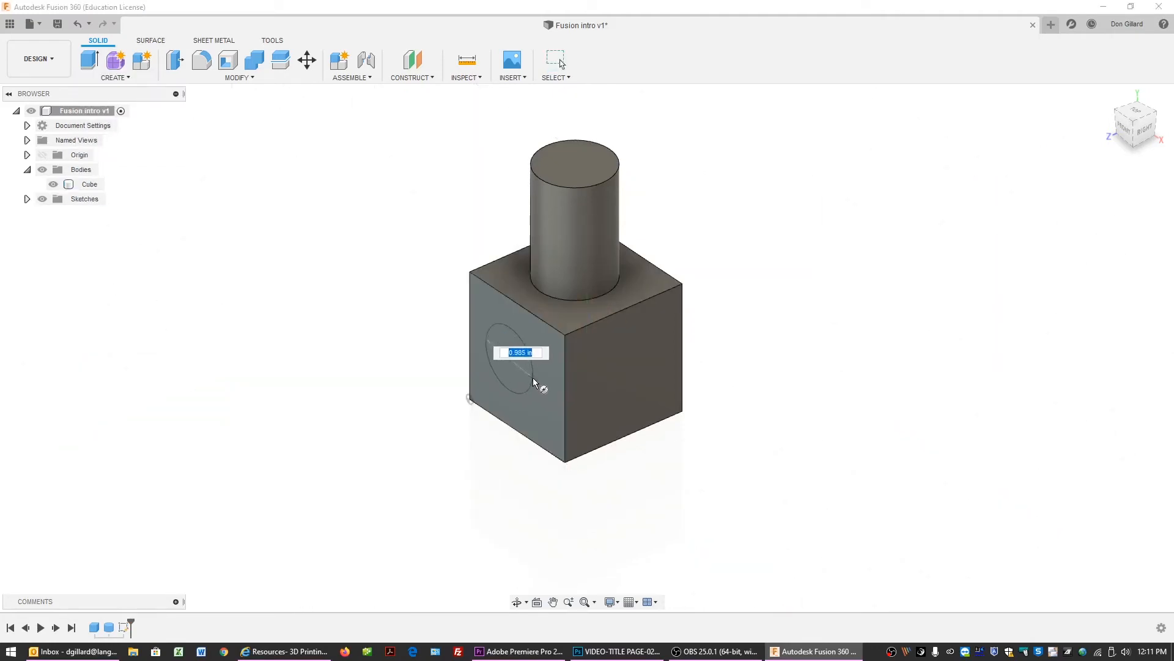
left_click(533, 377)
Pull the side cylinder out about 1.775 in as a New Body and confirm.
left_click_drag(494, 366, 396, 407)
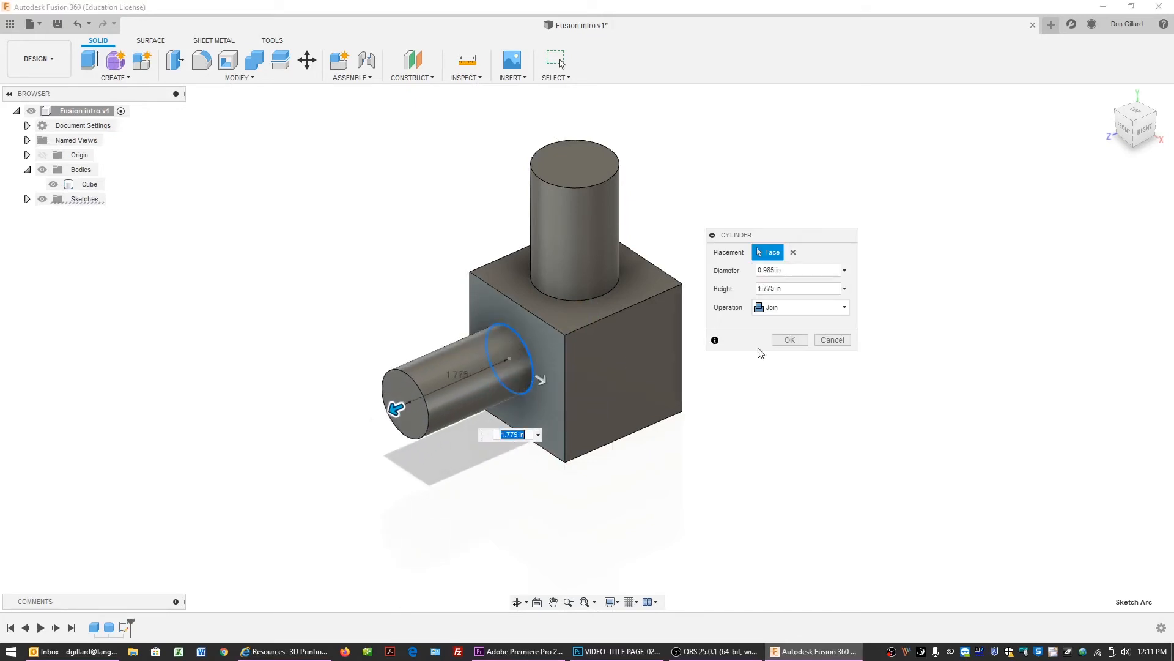
left_click(792, 310)
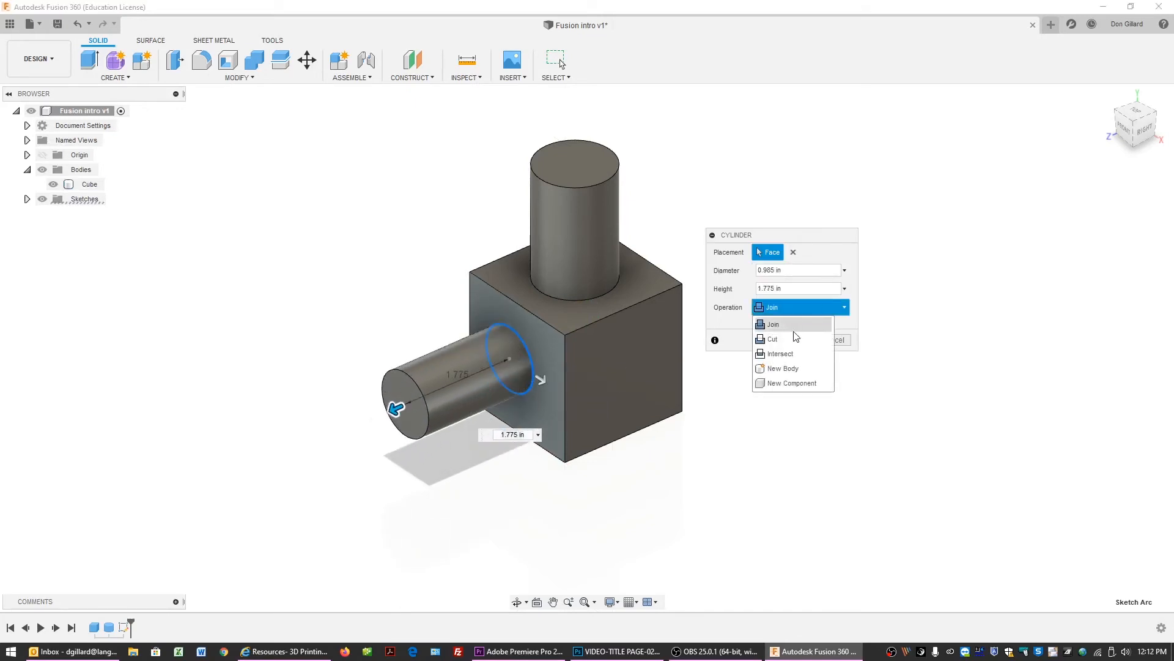
left_click(784, 368)
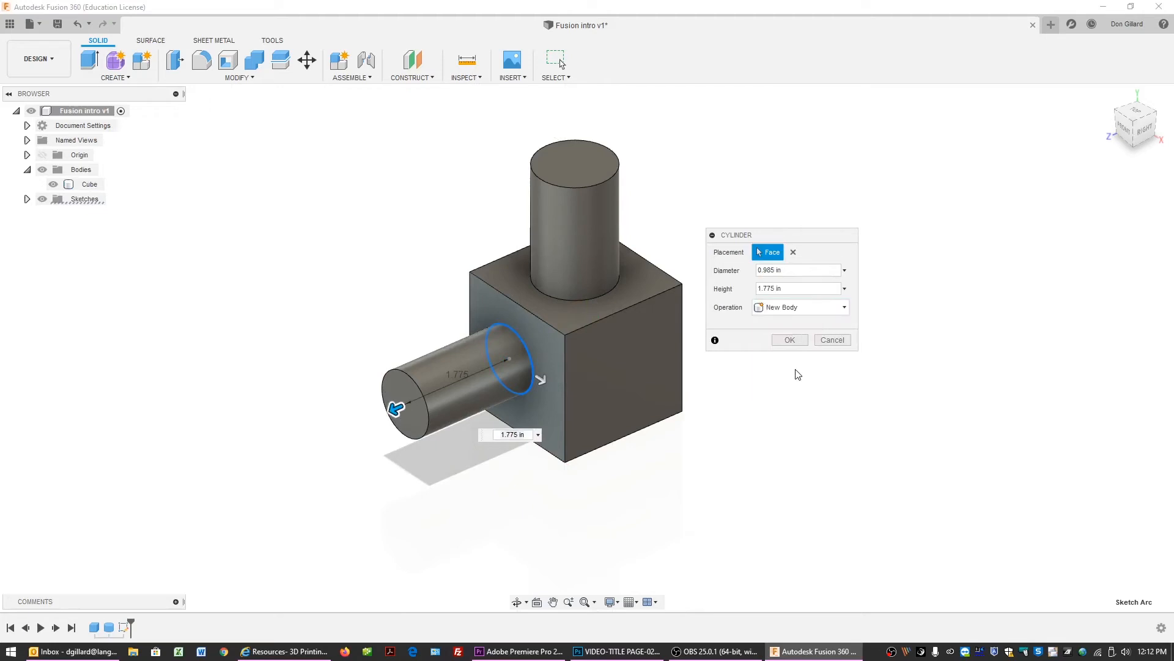
left_click(790, 340)
Select the Cube body and then the new side cylinder body in the canvas to compare them.
left_click(546, 331)
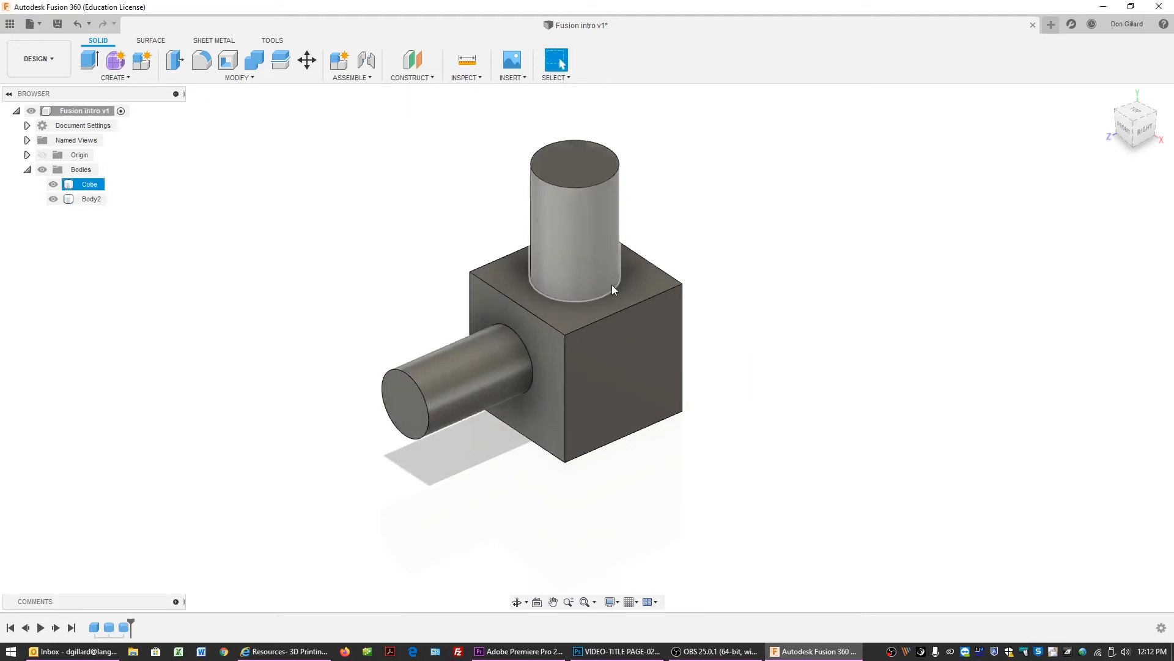
left_click(400, 262)
left_click(514, 342)
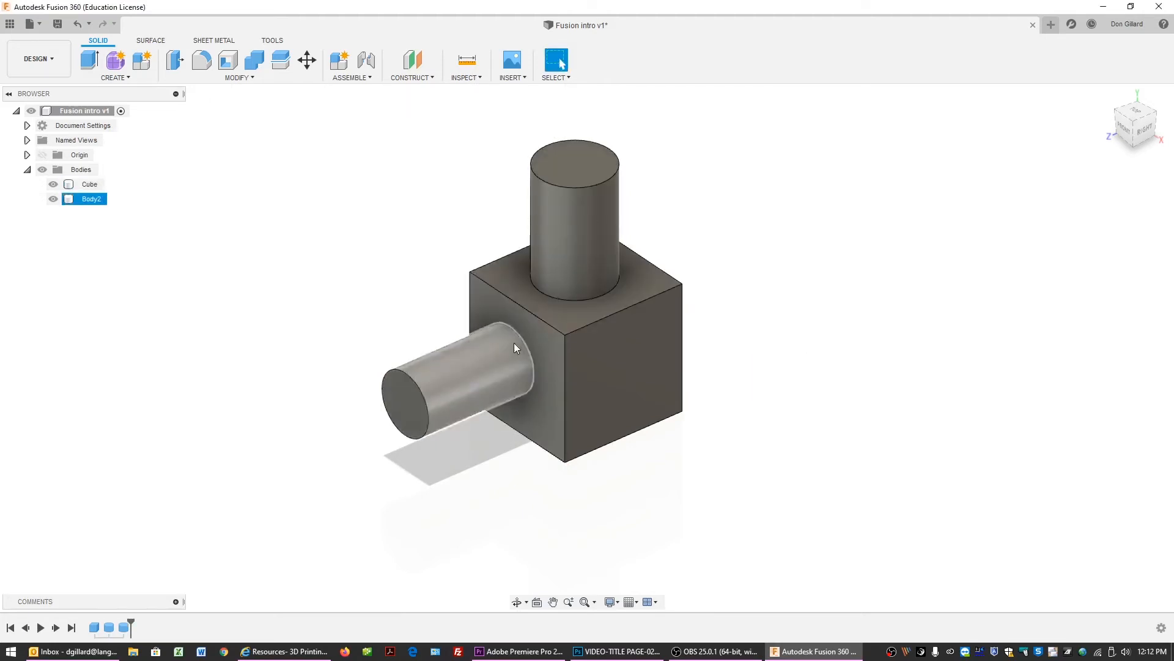
Try moving the Cube body upward about 1.294 in with Move/Copy, then cancel the move.
left_click(704, 275)
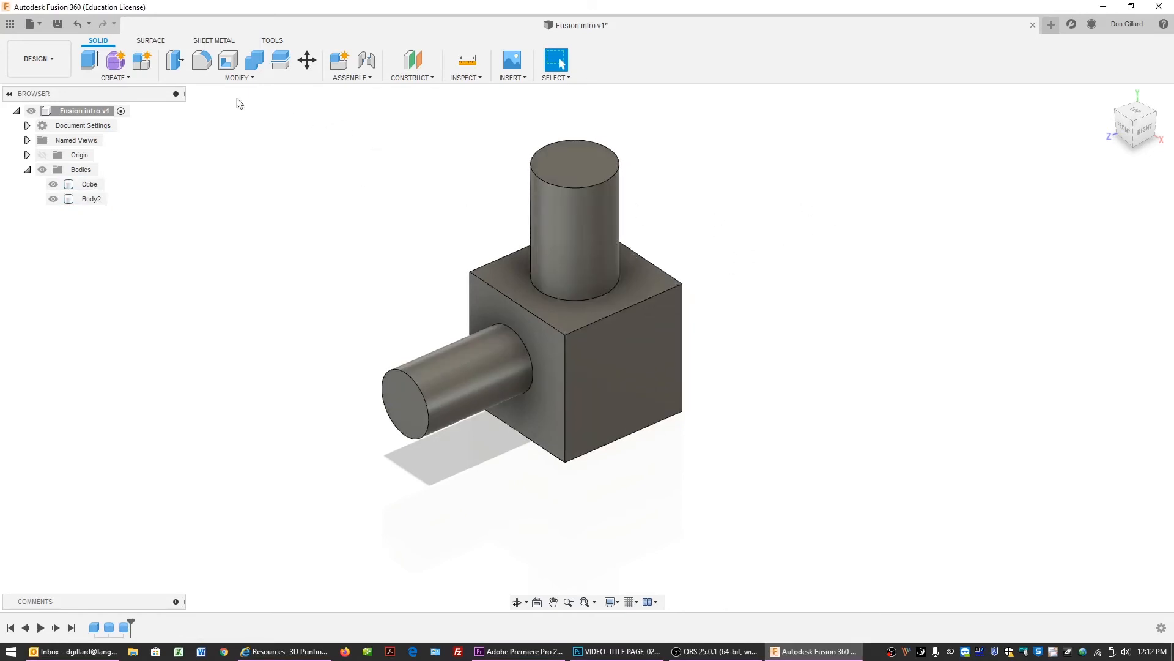
left_click(307, 60)
left_click(578, 228)
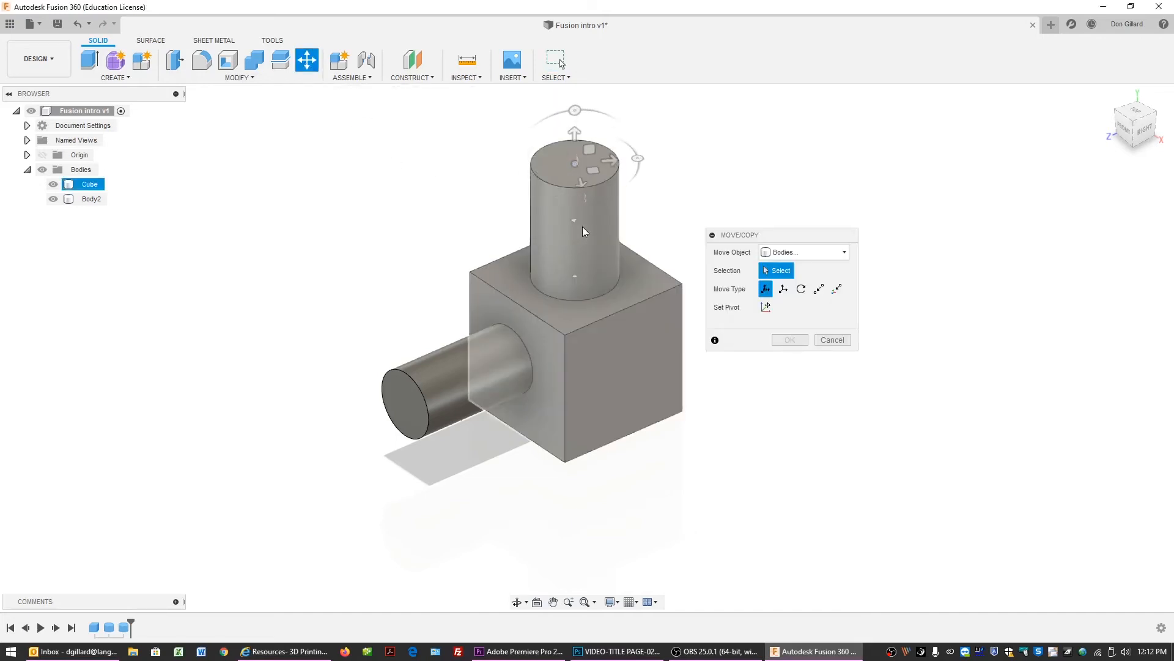
left_click_drag(609, 160, 708, 152)
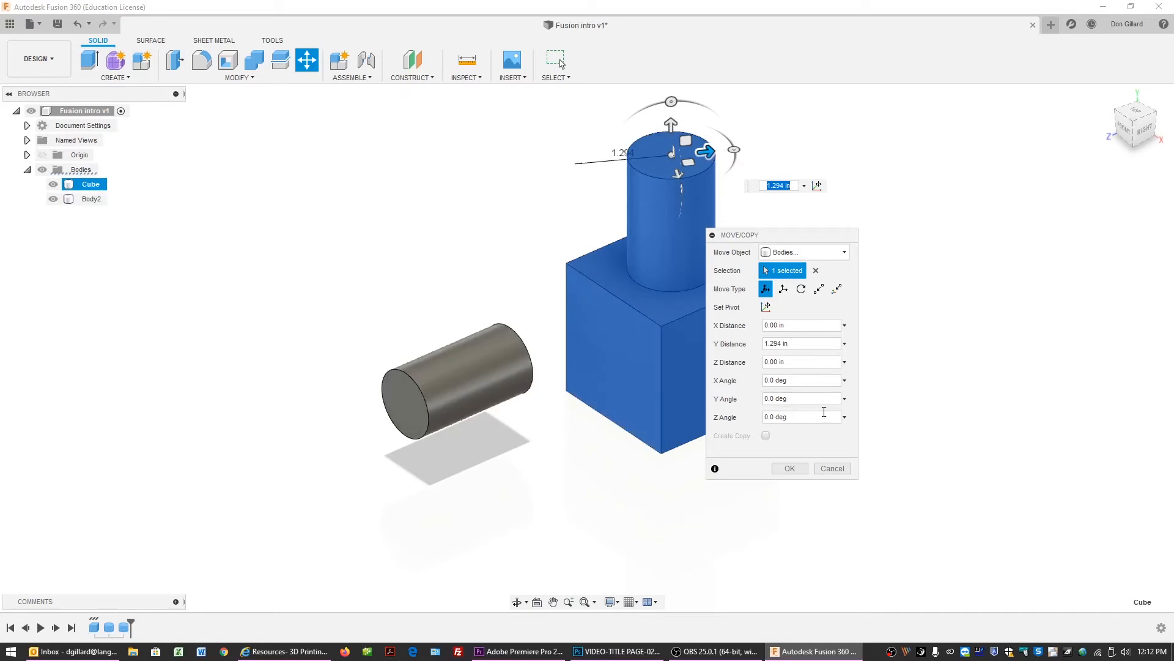
left_click(833, 469)
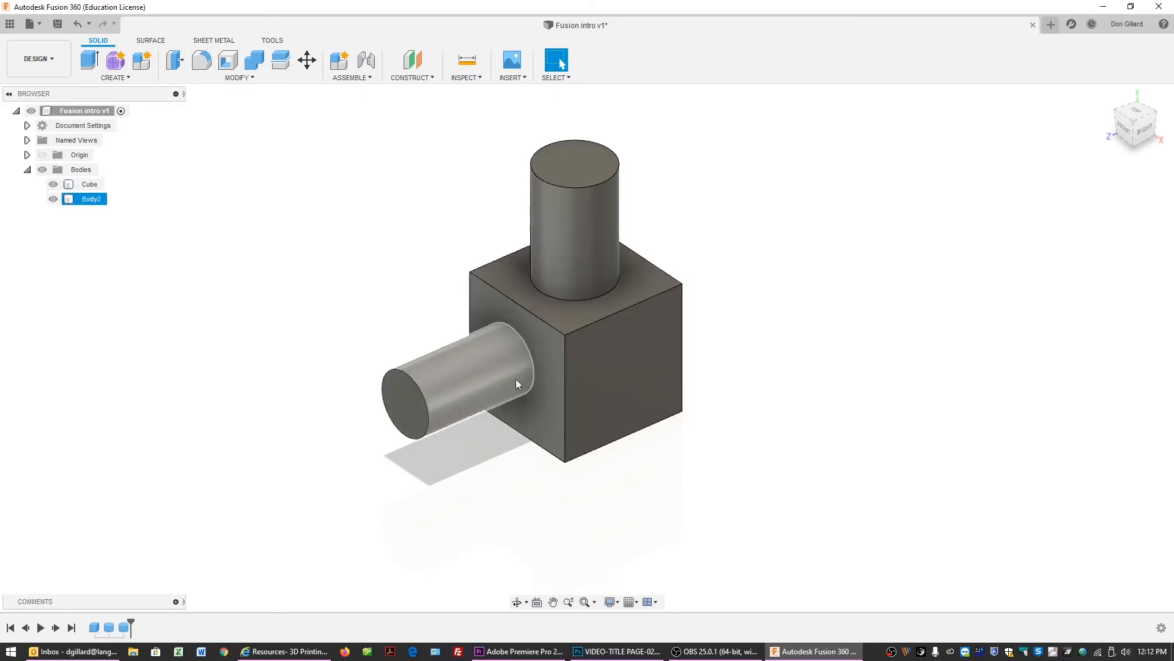
Fillet the top edge of the vertical cylinder with a radius of about 0.103 in.
left_click(251, 79)
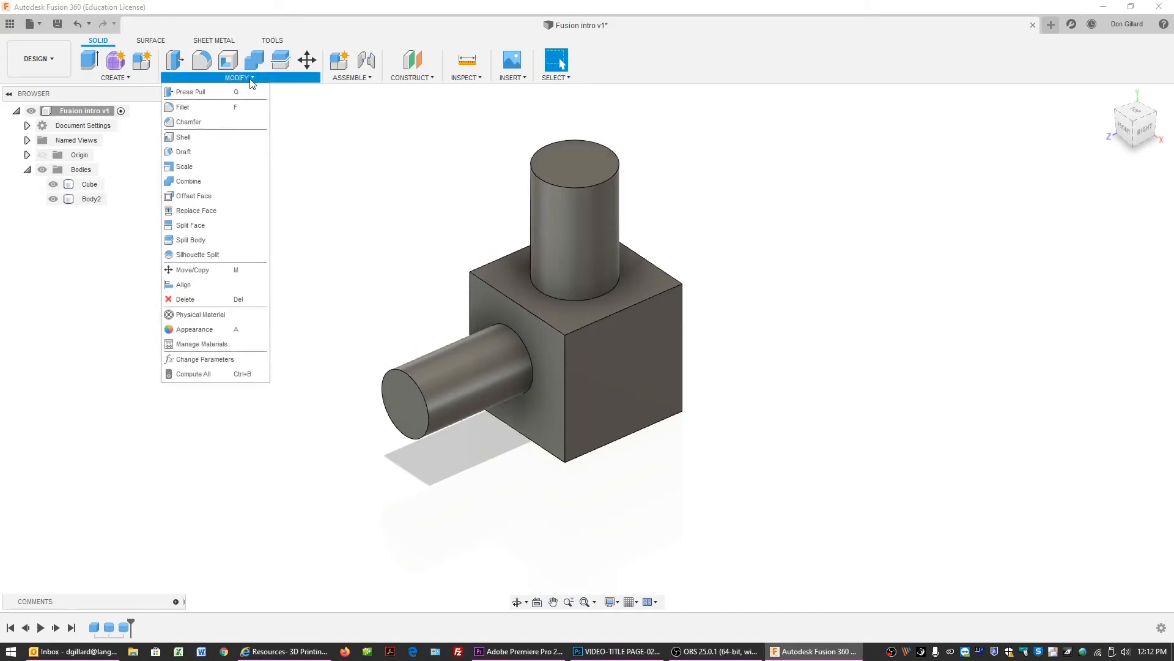
left_click(222, 114)
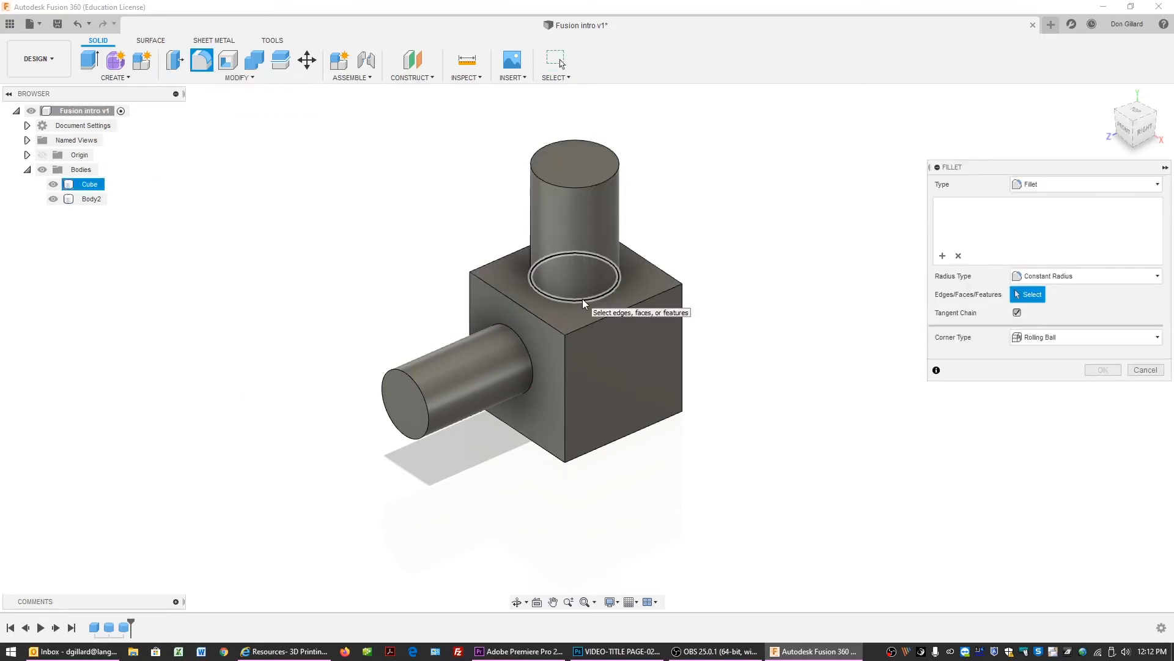
left_click(593, 185)
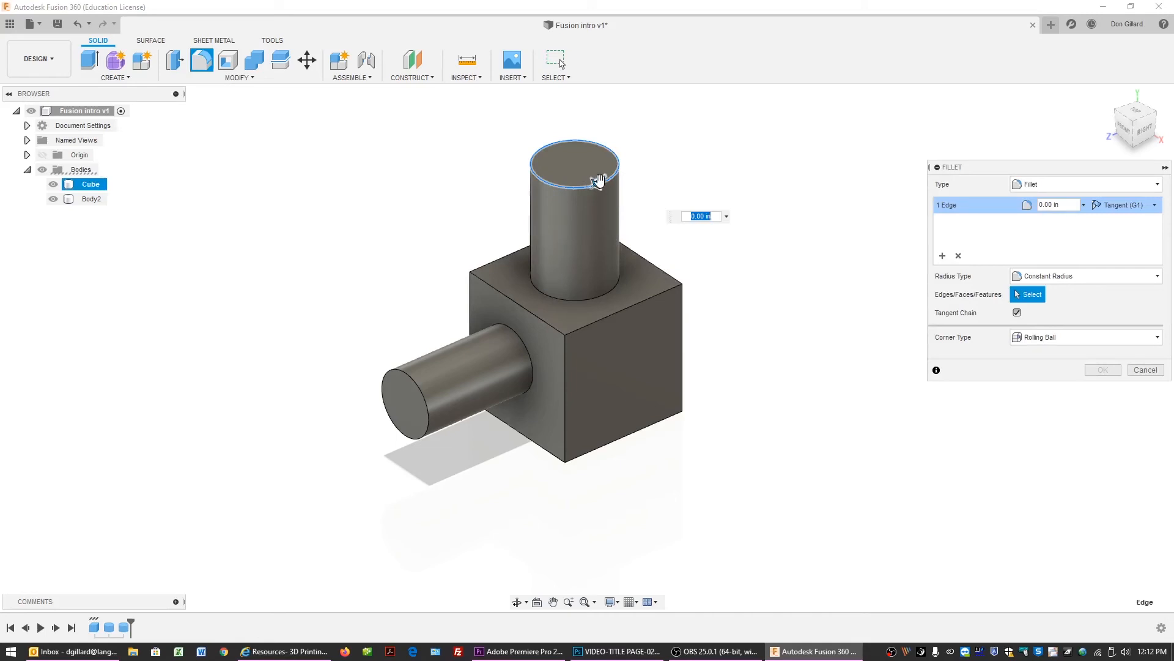
left_click_drag(599, 182, 595, 184)
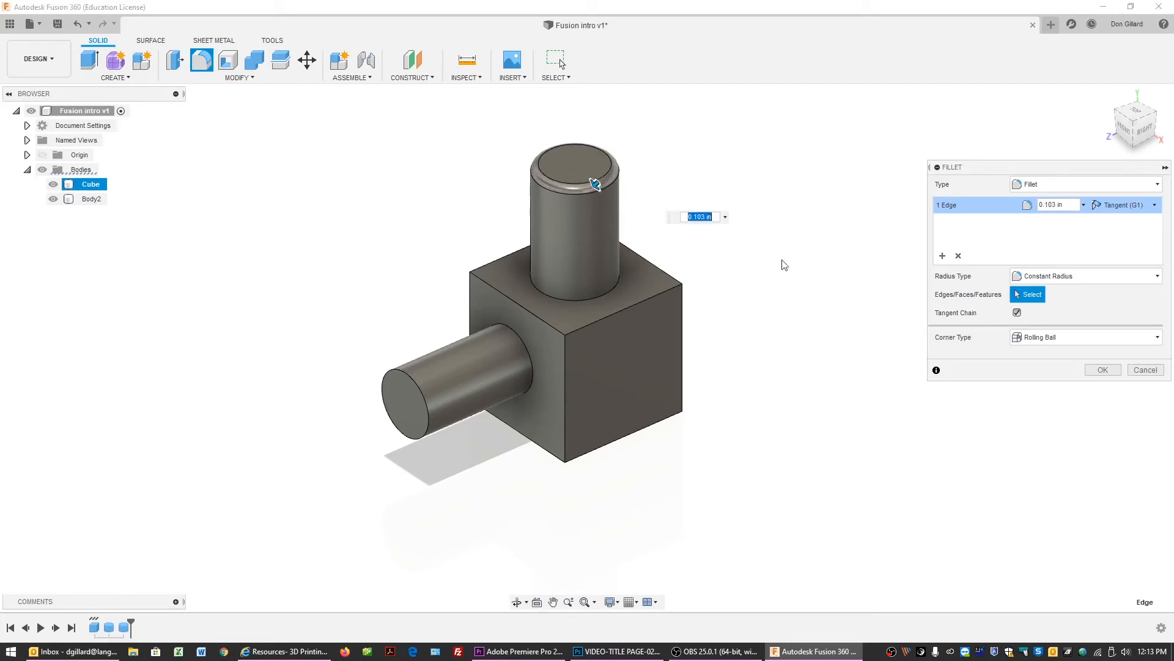
left_click(1102, 368)
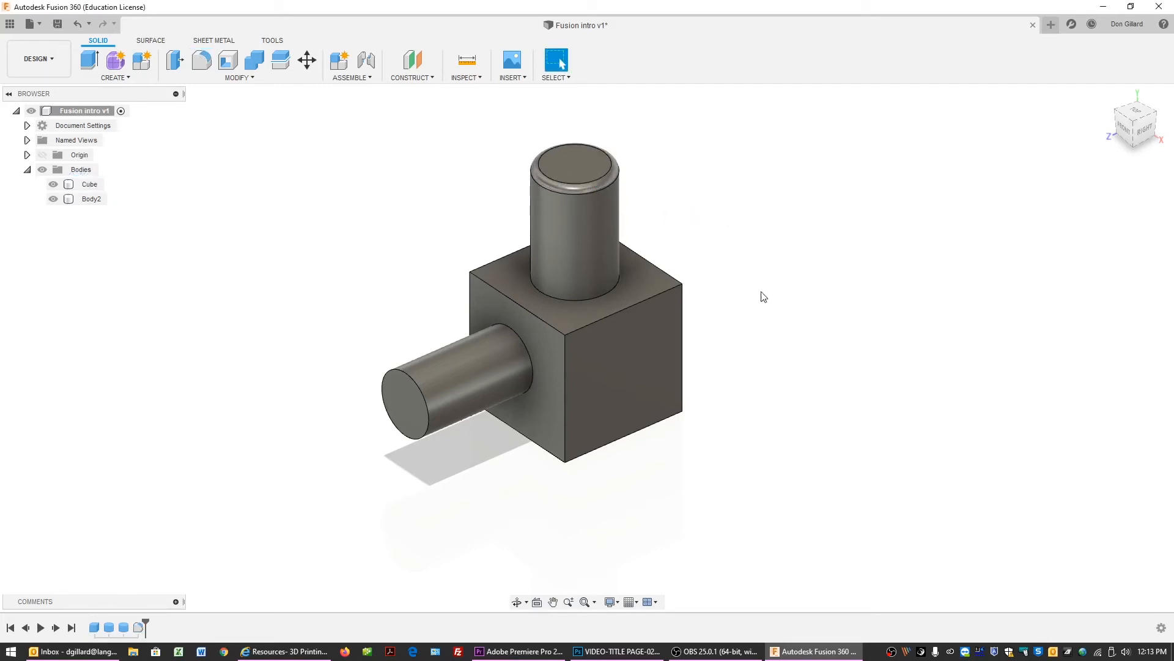
Try filleting the edge where the vertical cylinder meets the cube at various radii, then cancel the fillet.
left_click(582, 298)
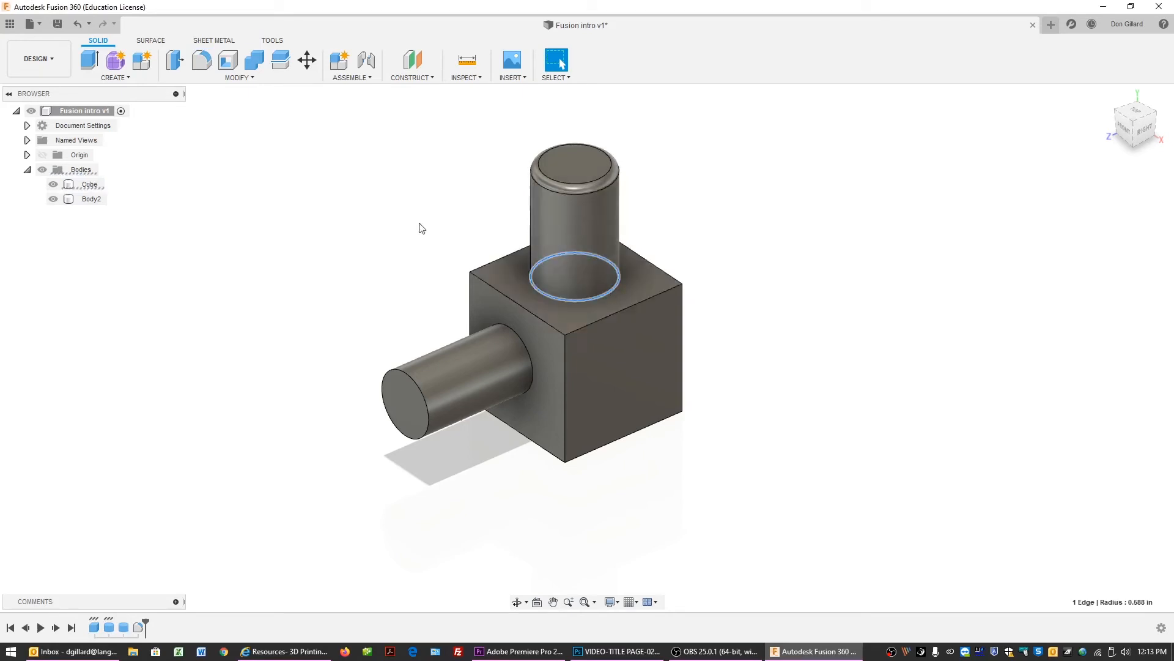
left_click(805, 247)
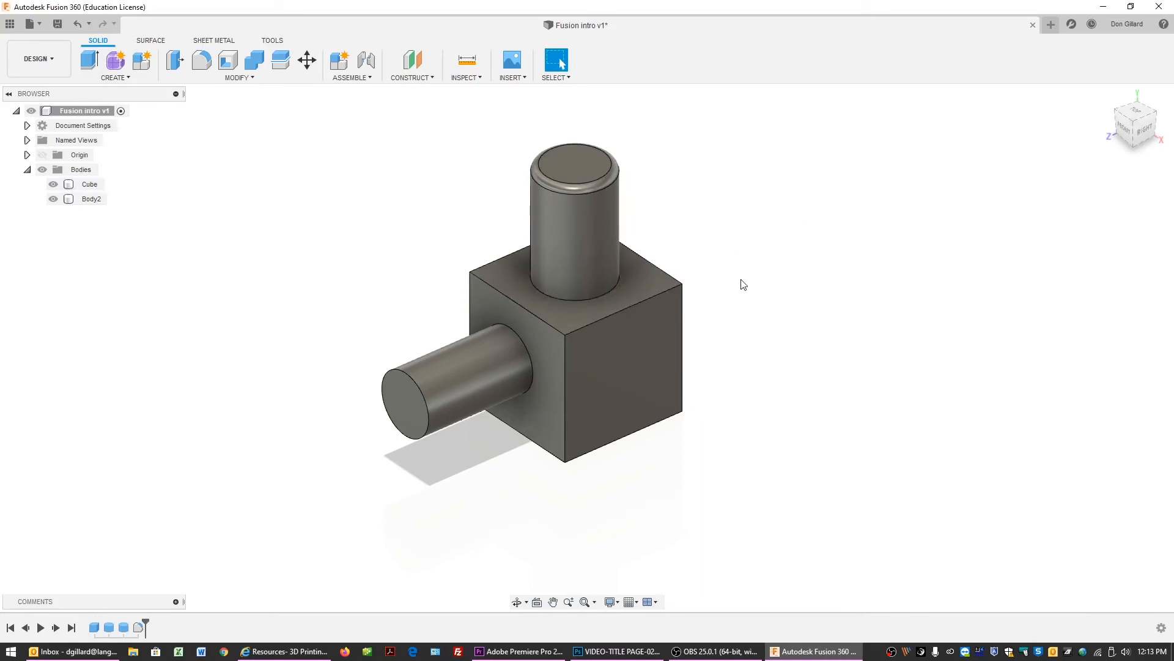
key("f")
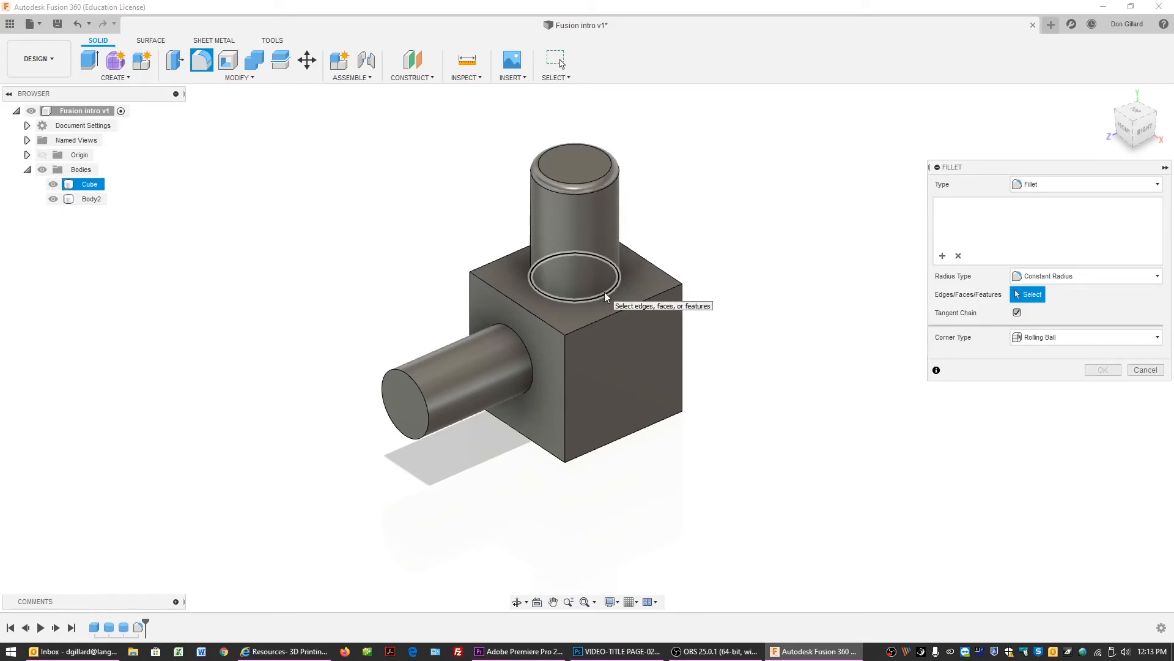
left_click(604, 292)
left_click_drag(615, 288, 619, 280)
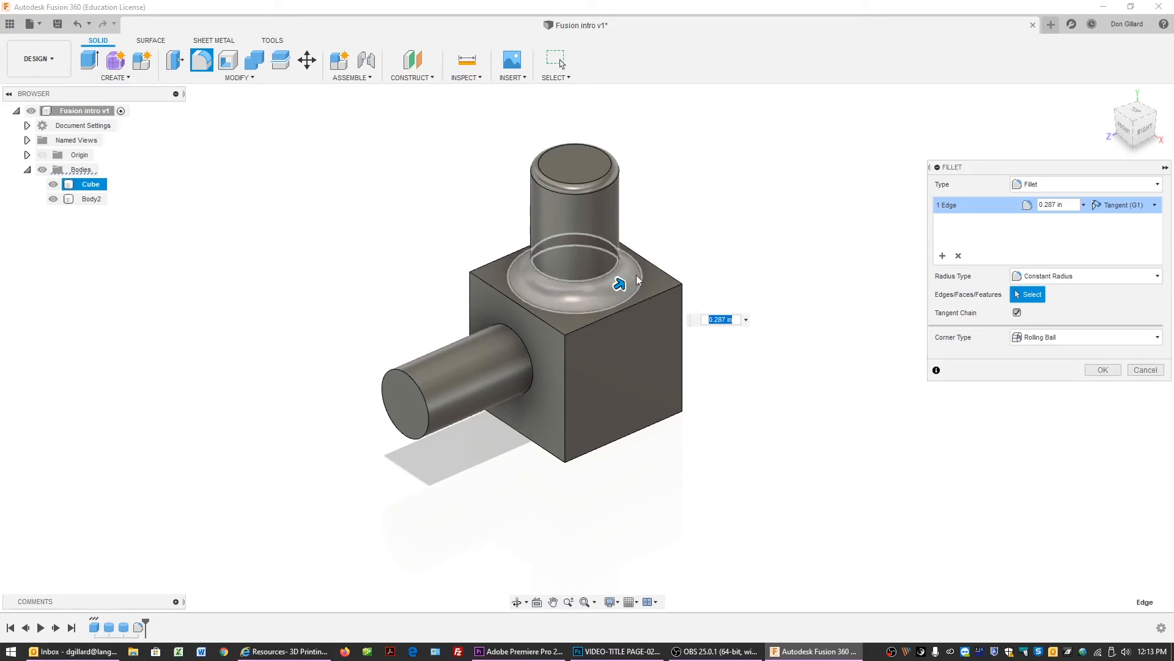
left_click_drag(618, 282, 632, 270)
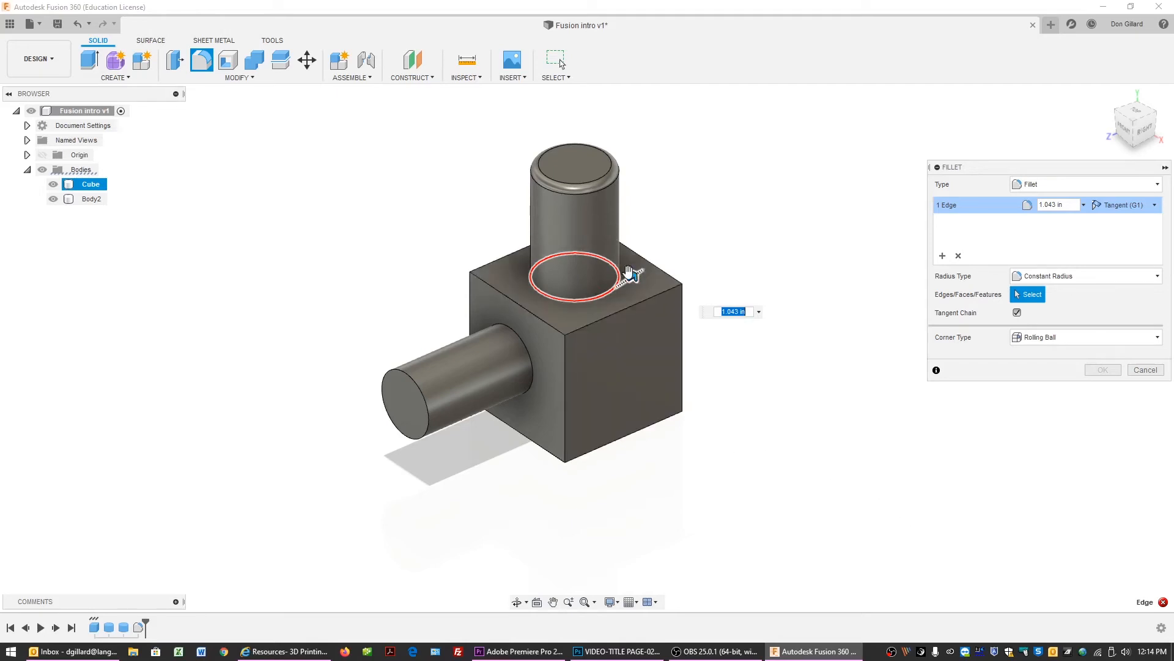
mouse_move(622, 279)
left_mouse_down()
mouse_move(610, 289)
mouse_move(627, 267)
mouse_move(619, 285)
left_mouse_up()
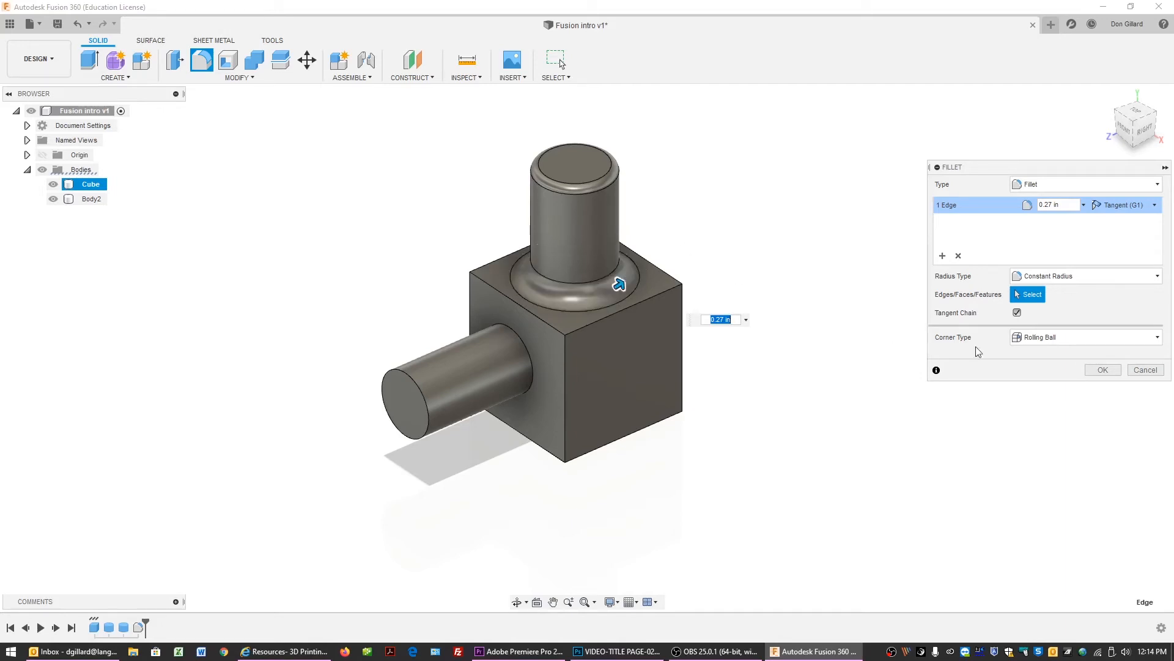
left_click(1145, 369)
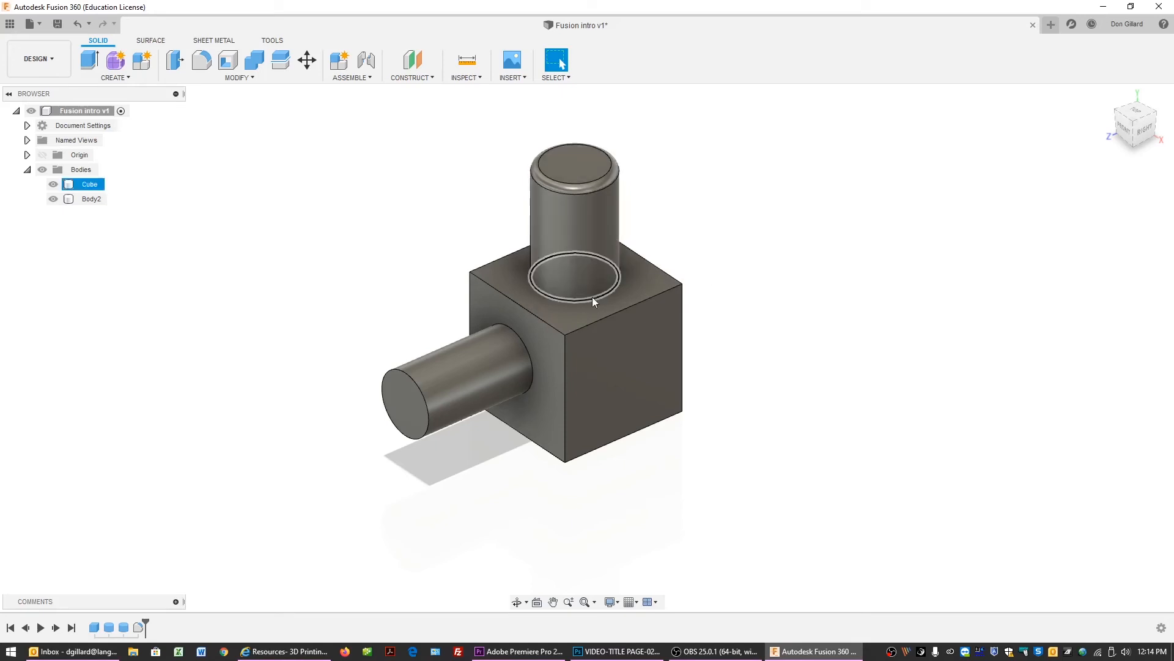
Fillet the edge where the vertical cylinder meets the cube top with a radius of about 0.211 in.
key("f")
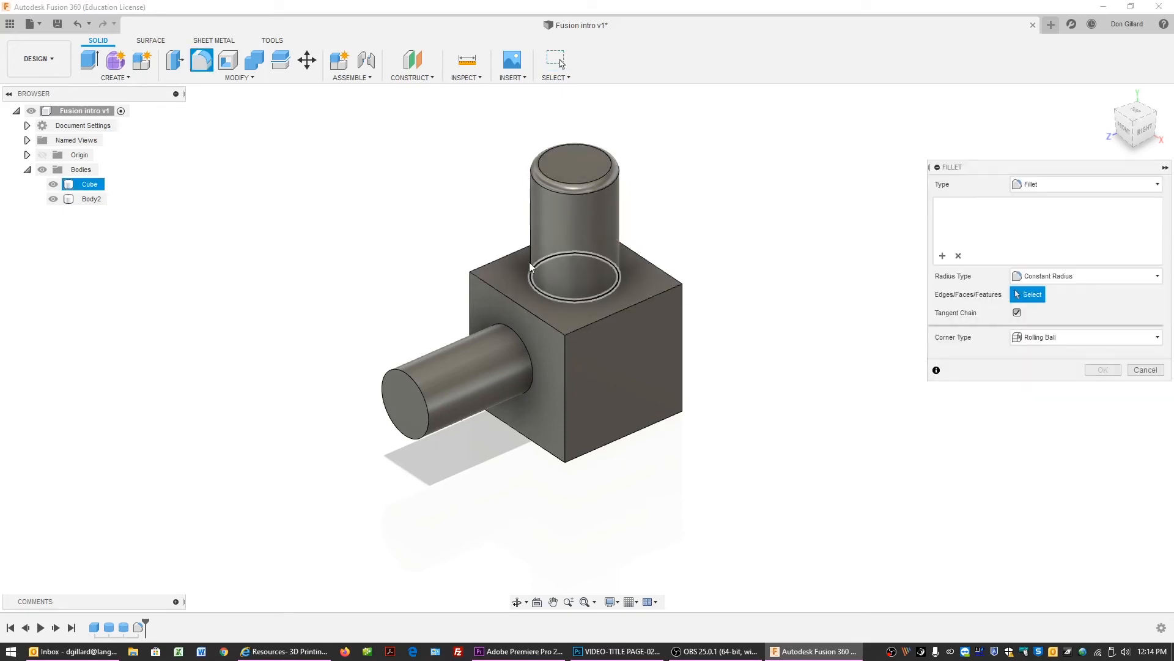
left_click(595, 299)
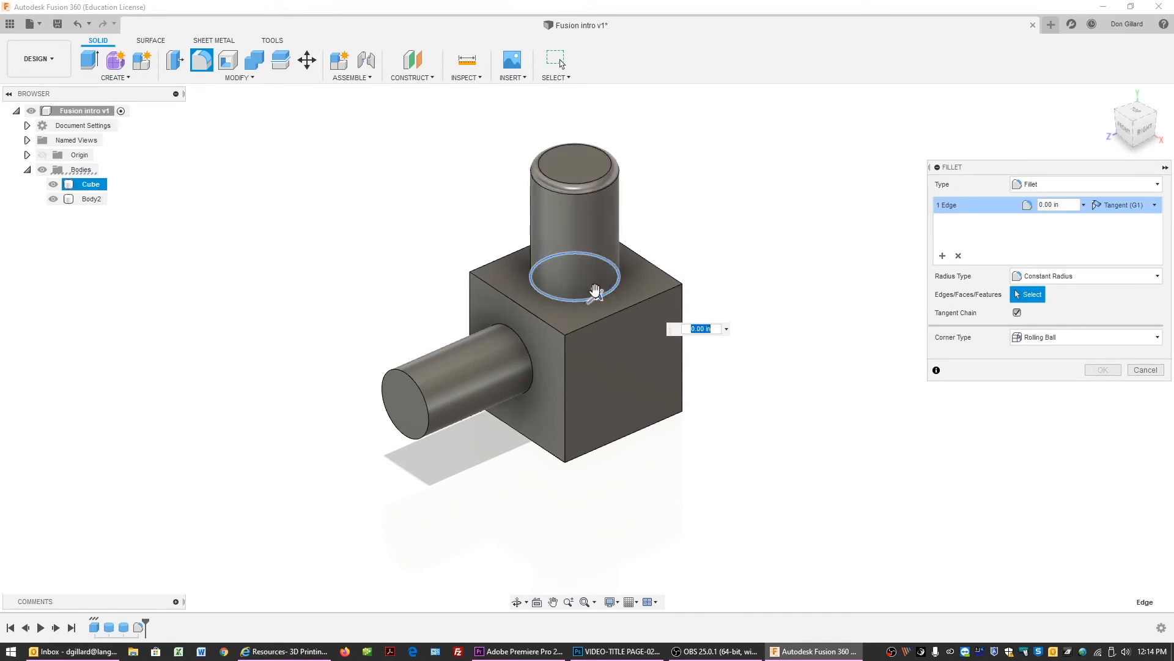
left_click_drag(599, 288, 599, 291)
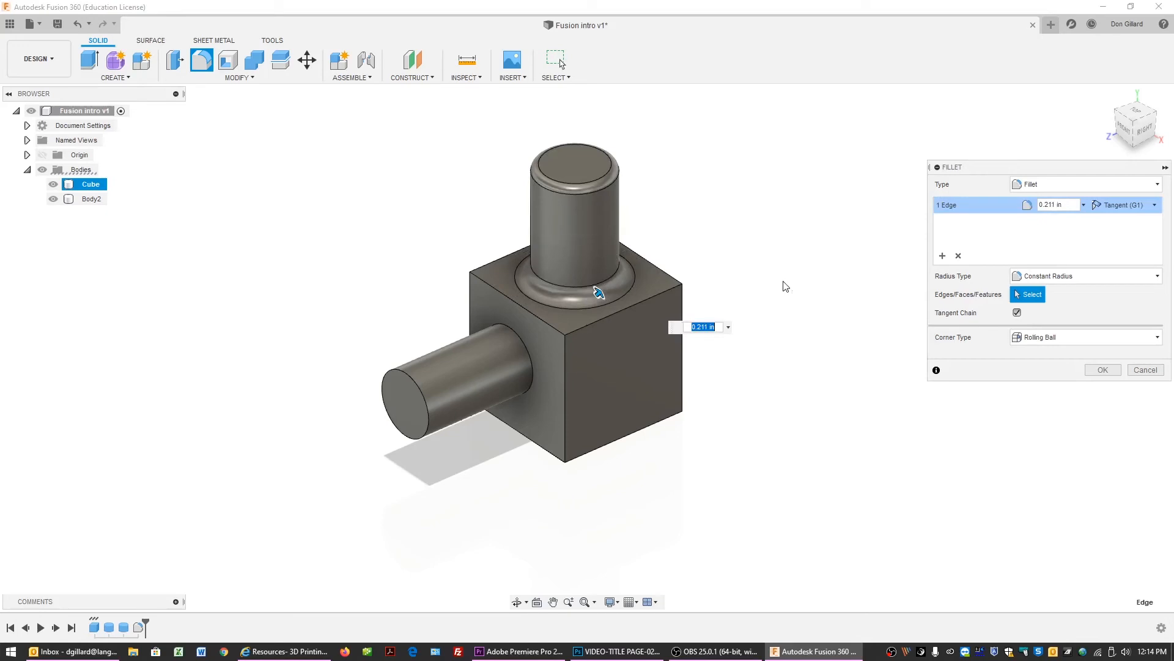
left_click(1092, 371)
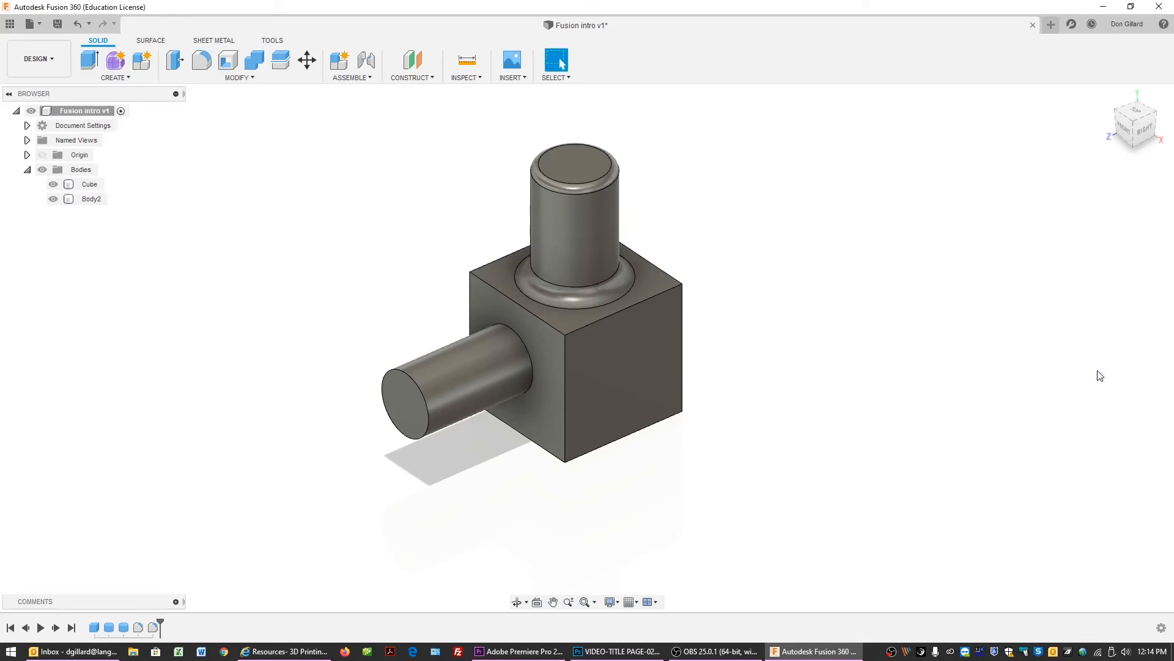
Fillet the four top edges of the cube with a radius of 0.05 in.
key("f")
left_click(512, 302)
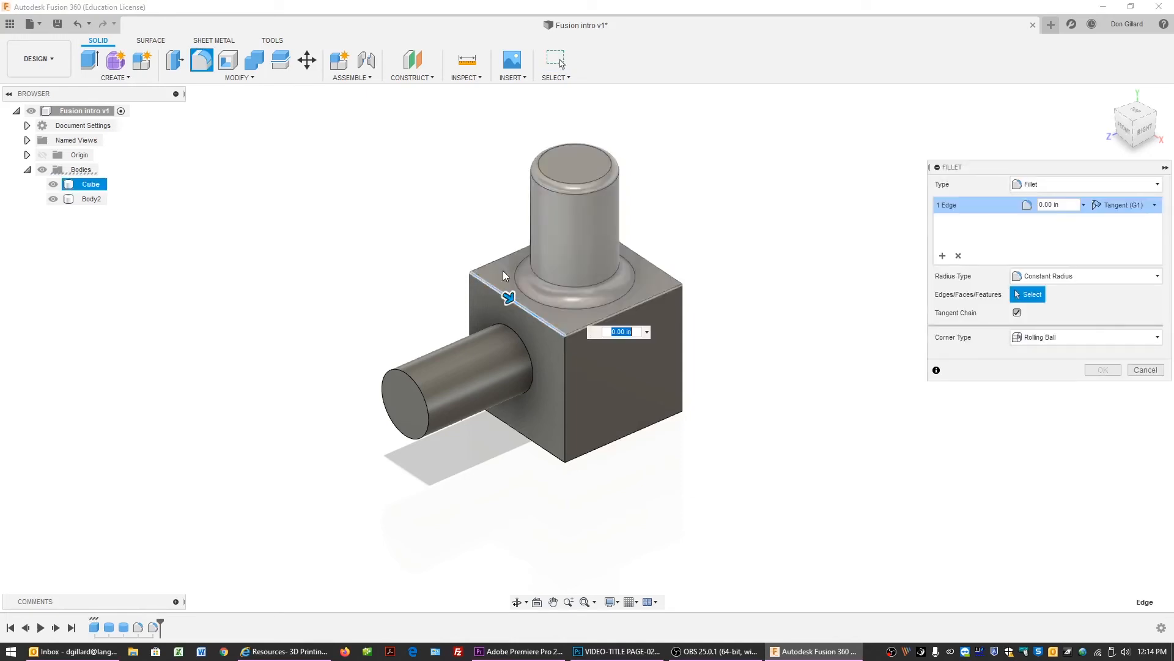
left_click(496, 261)
left_click(656, 265)
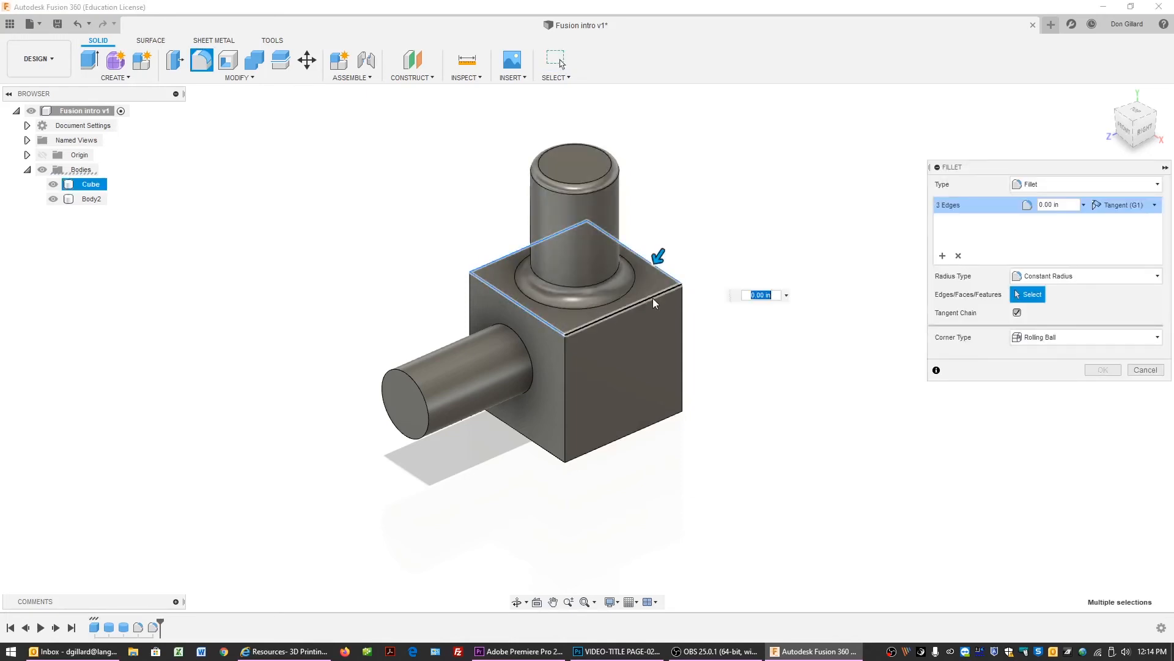
left_click(643, 302)
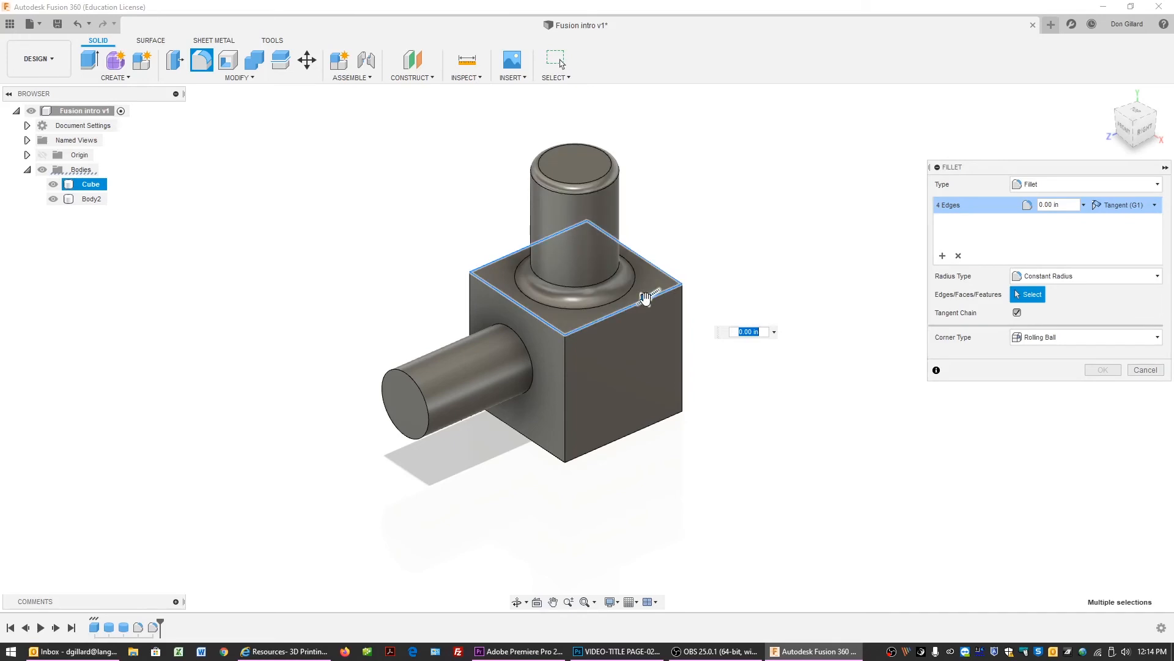
left_click_drag(645, 299, 643, 299)
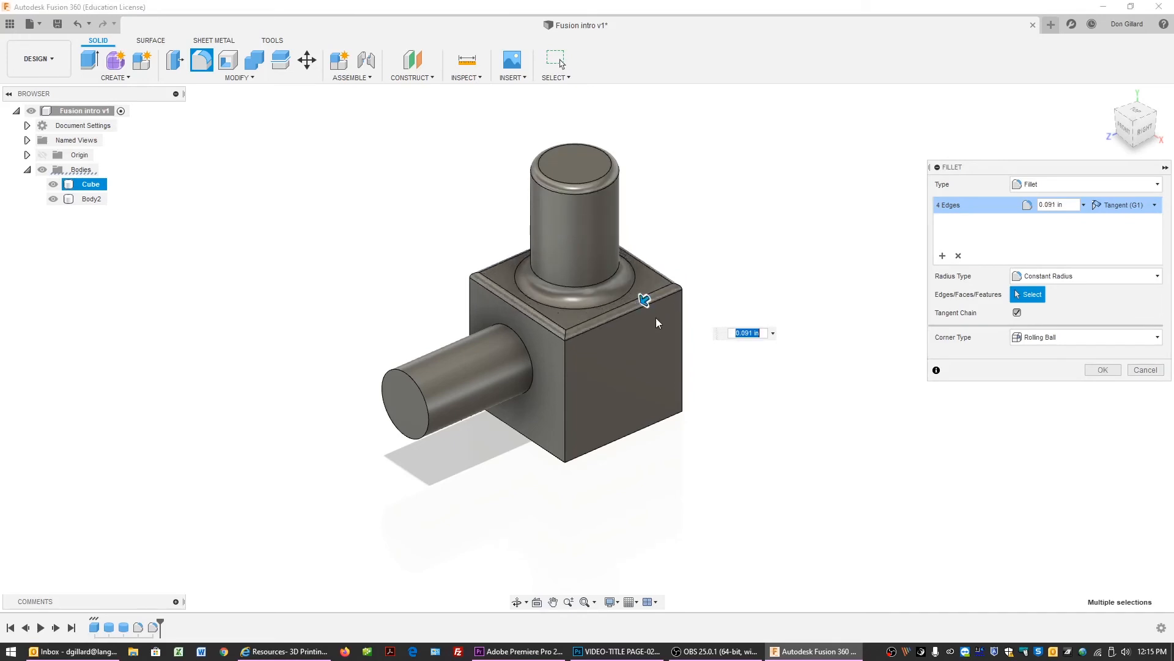
left_click(744, 334)
key("BackSpace")
type(".05")
key("Return")
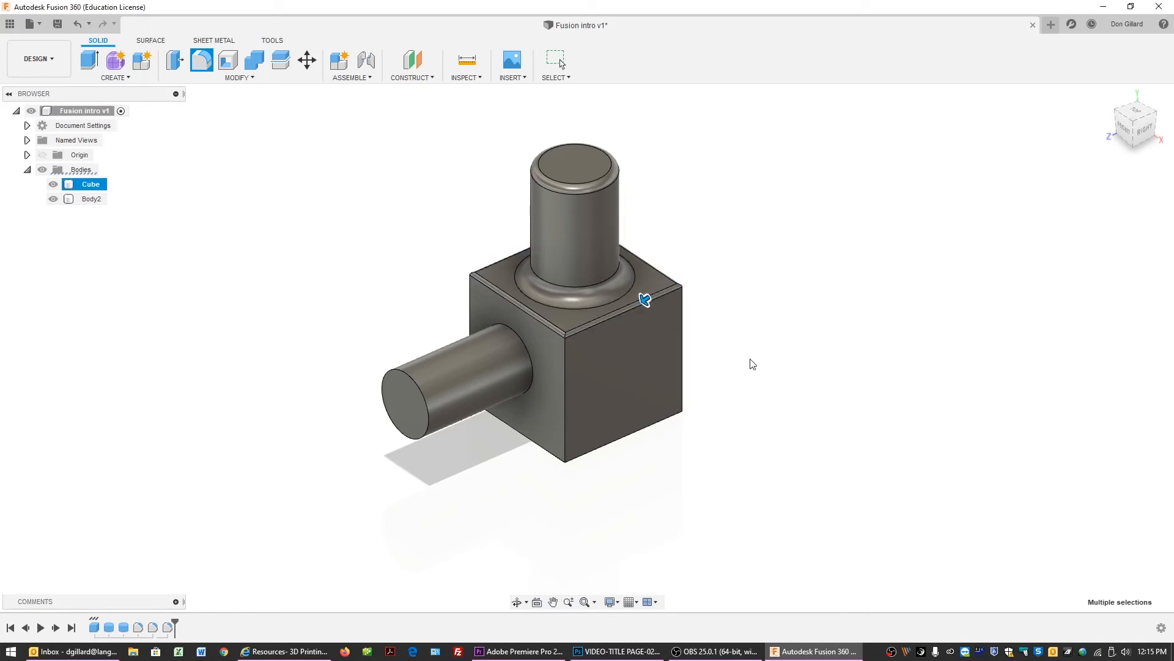
key("Escape")
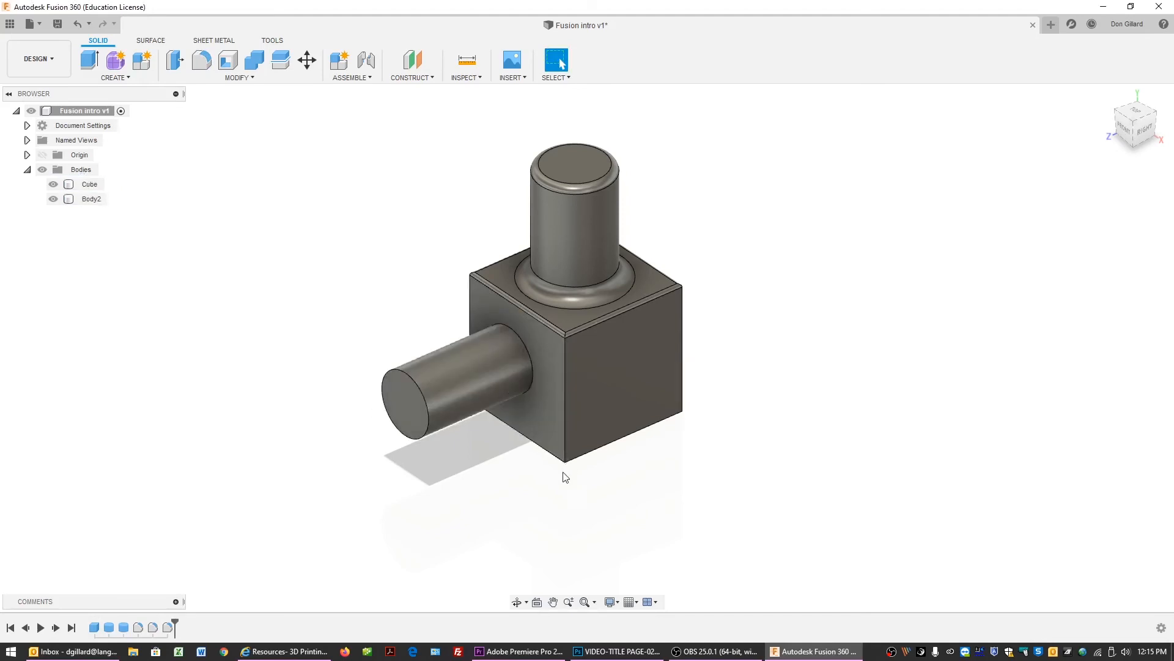
Fillet the side cylinder's edge at the cube face with a radius of about 0.385 in.
key("f")
left_click(531, 359)
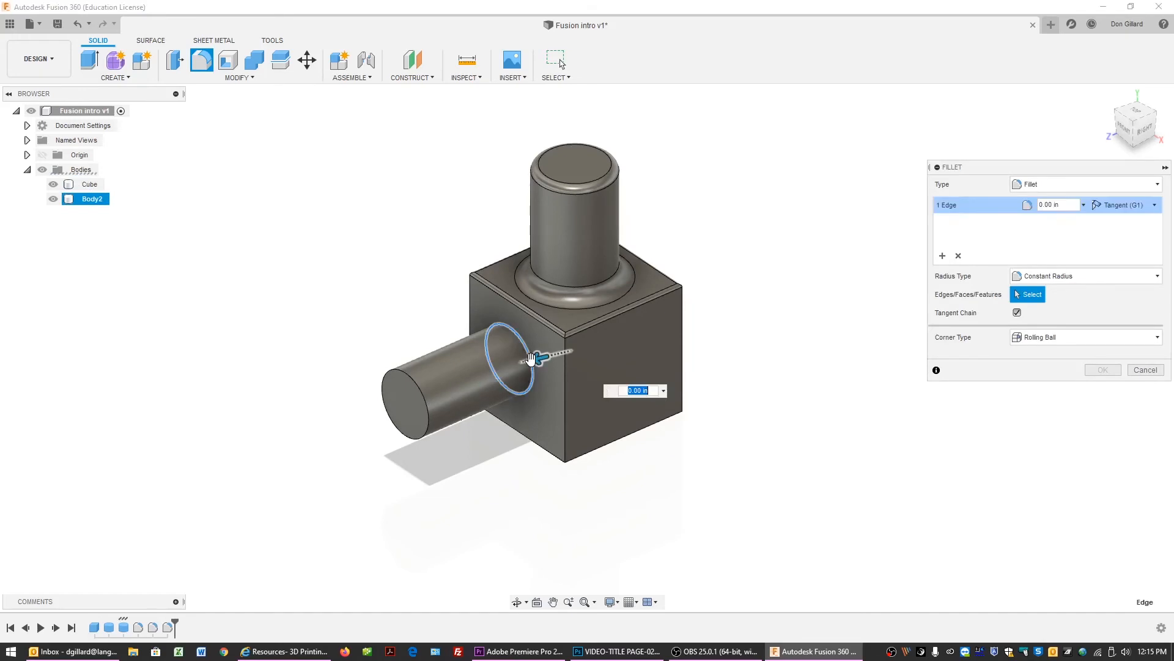
left_click_drag(531, 359, 524, 361)
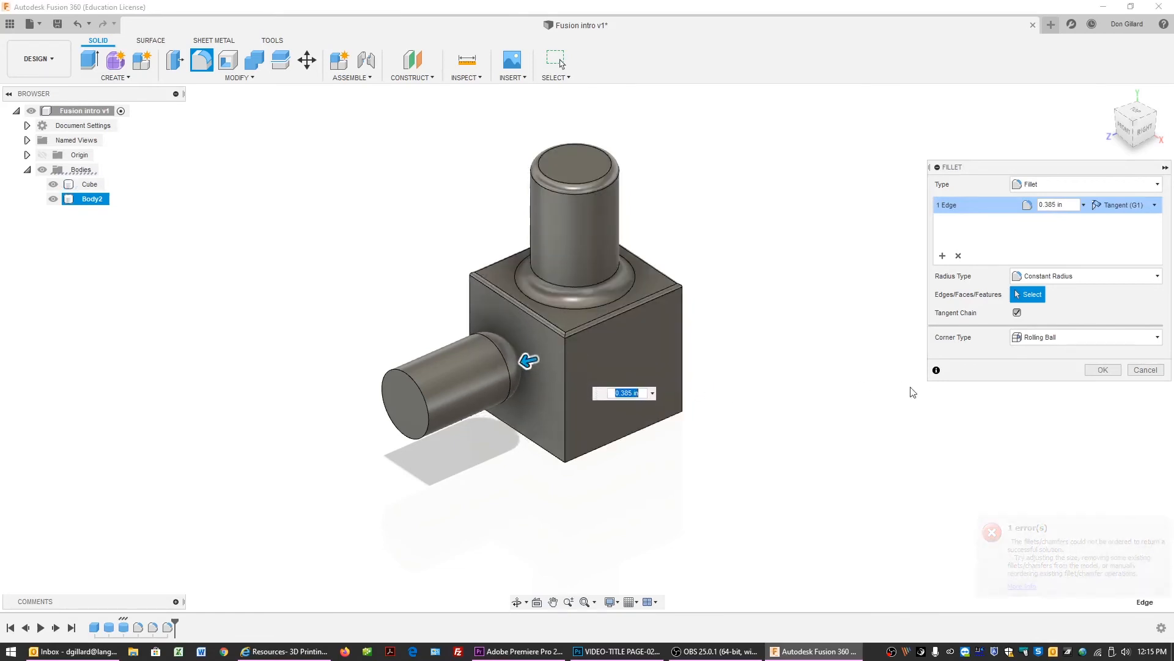
left_click(1103, 370)
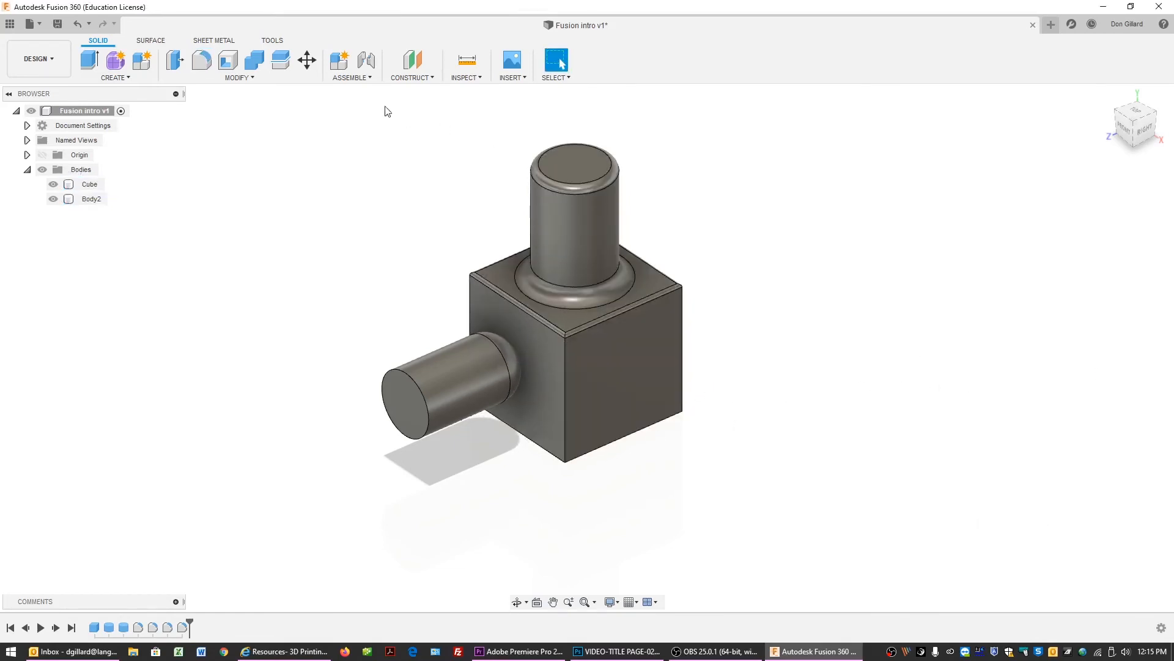
Try moving the side cylinder body about 1.371 in along Z with Move/Copy, then cancel the move.
left_click(307, 60)
left_click(453, 348)
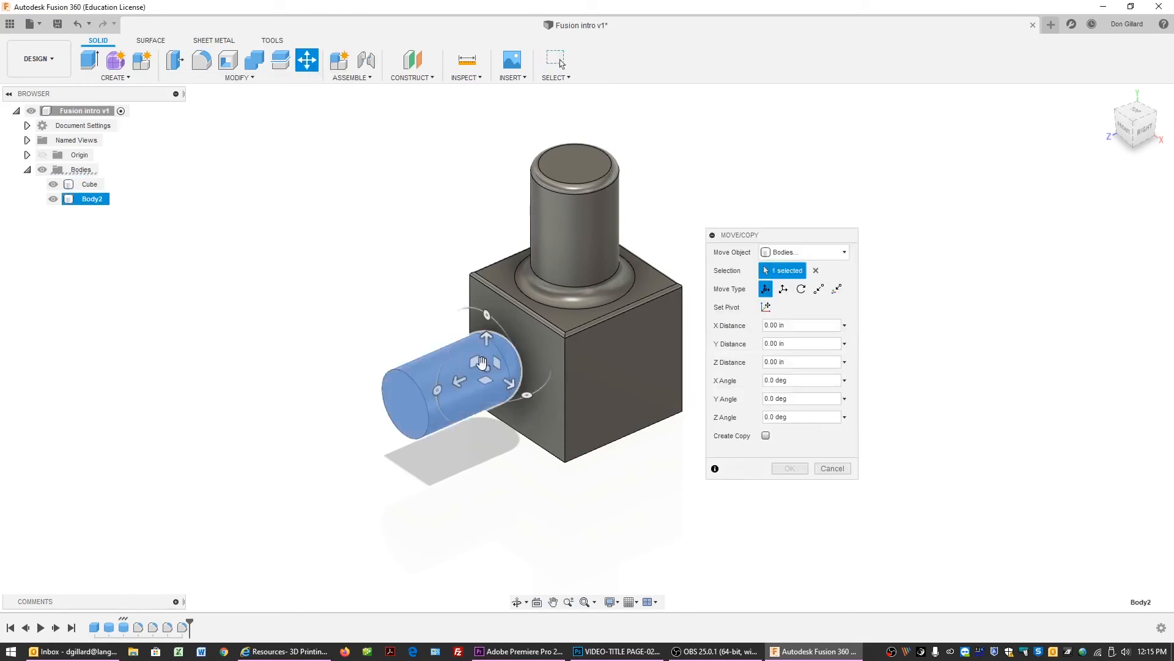
left_click_drag(448, 384, 374, 398)
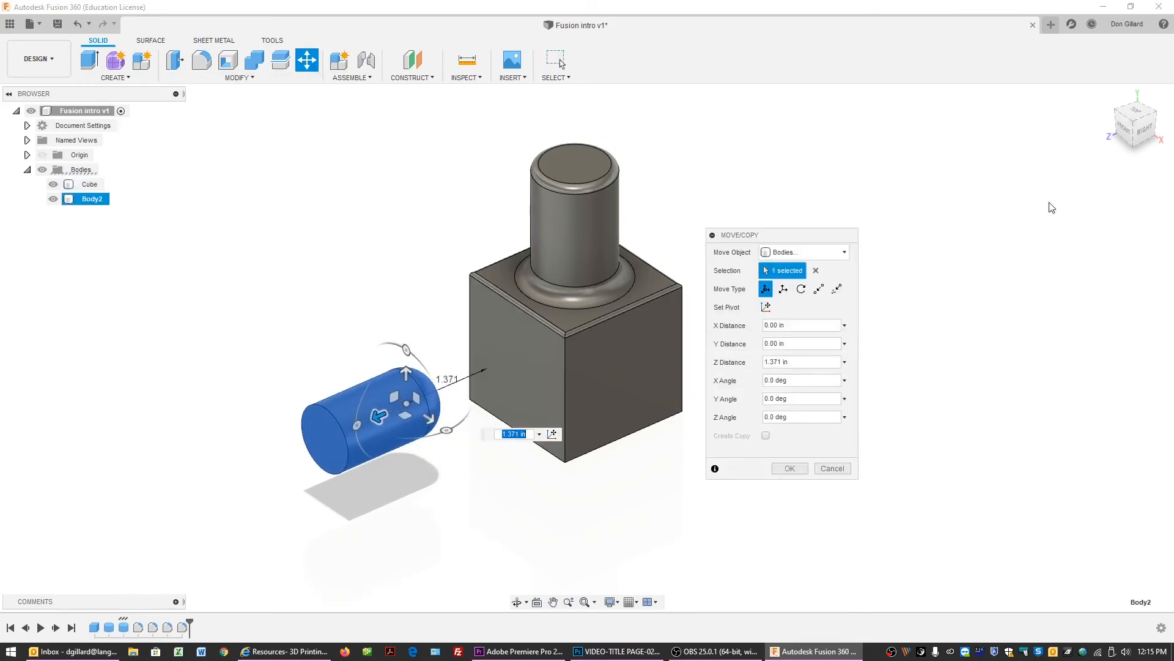
mouse_move(1142, 124)
left_mouse_down()
mouse_move(1108, 111)
mouse_move(1101, 125)
mouse_move(1135, 109)
mouse_move(1130, 122)
mouse_move(1113, 119)
mouse_move(1128, 119)
left_mouse_up()
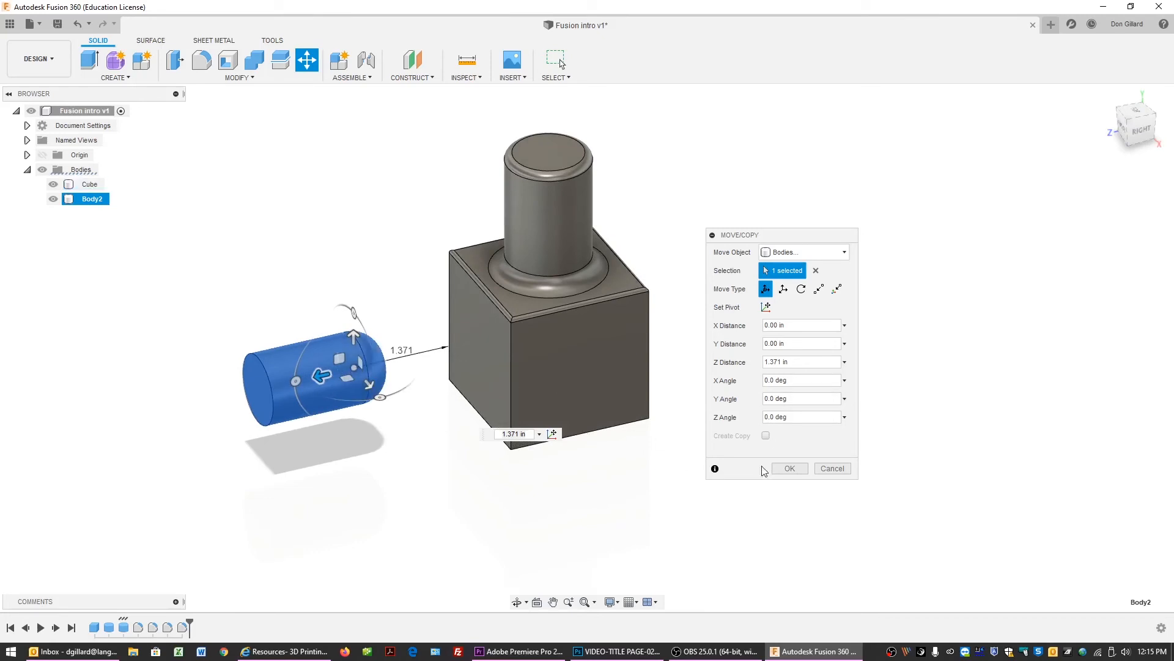
left_click(830, 472)
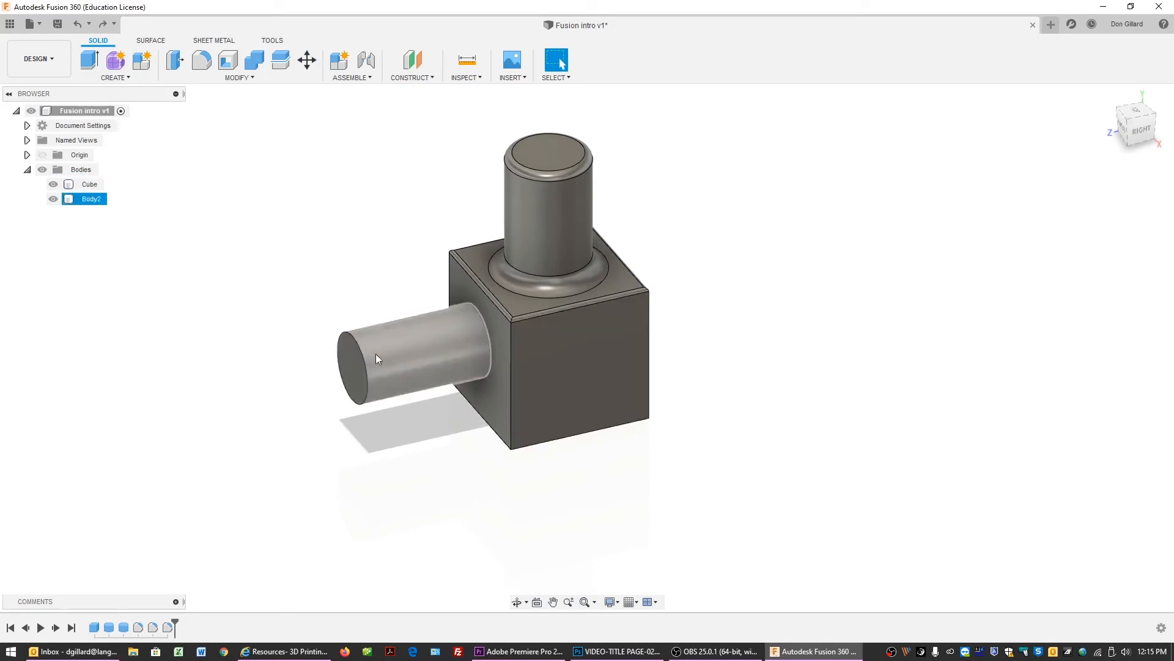
Rename the side cylinder body to Cylinder.
left_click(53, 198)
left_click(53, 199)
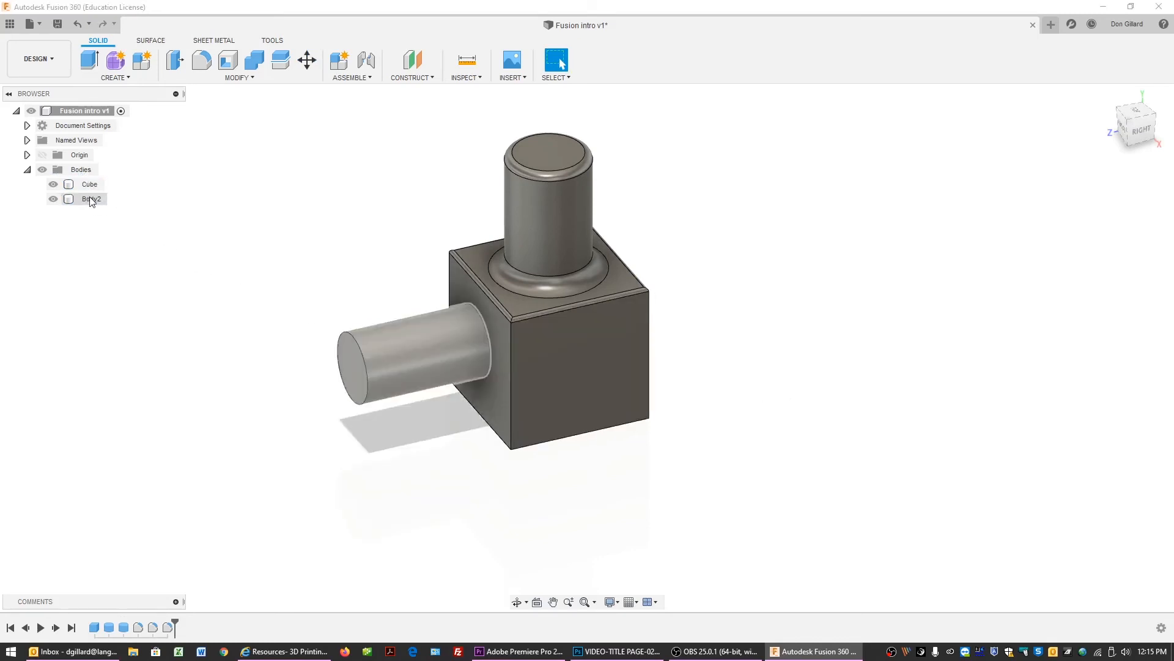
left_click(92, 201)
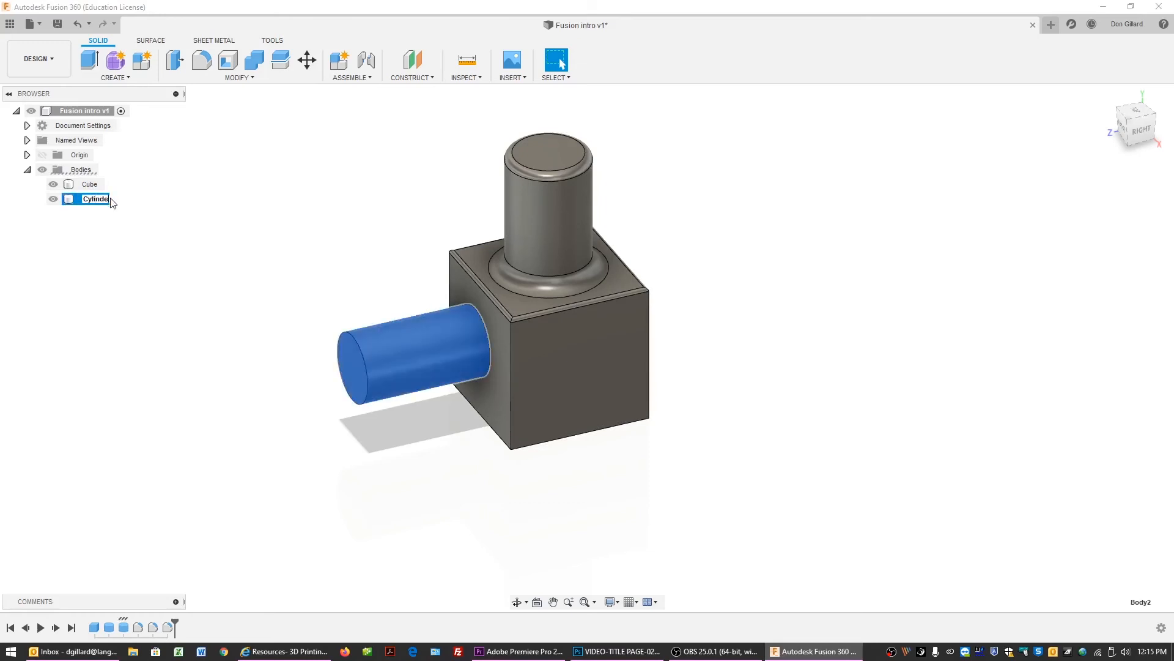
type("Cylinder")
key("Return")
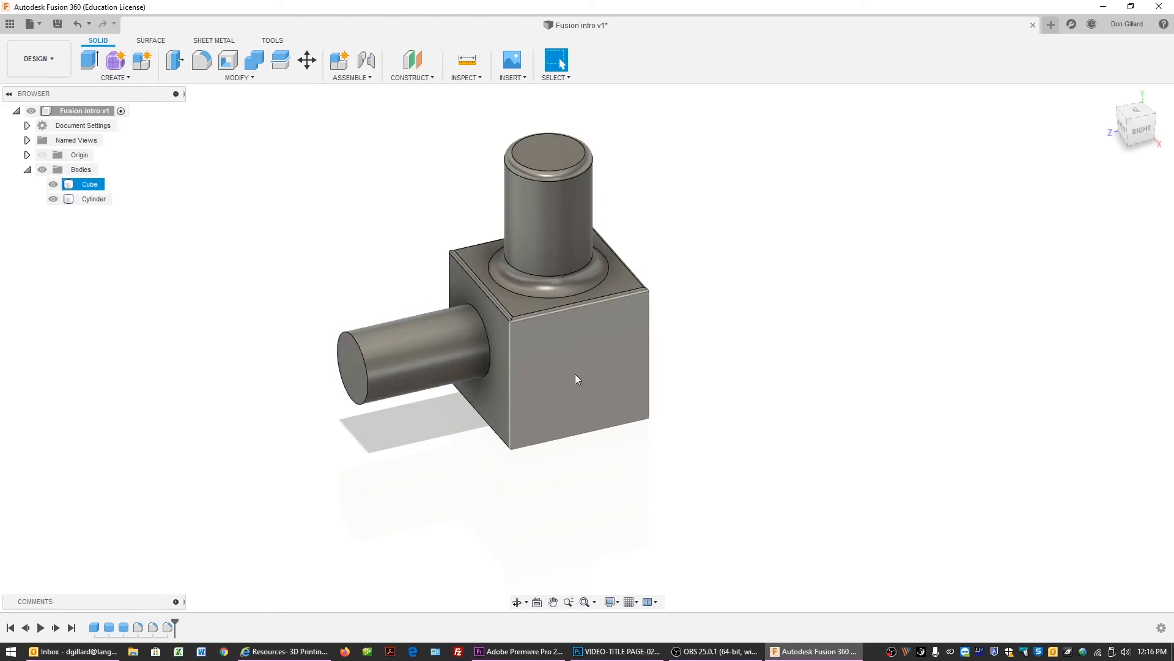
Start a Sphere centred on the cube's front face with a diameter of about 1.487 in.
left_click(127, 77)
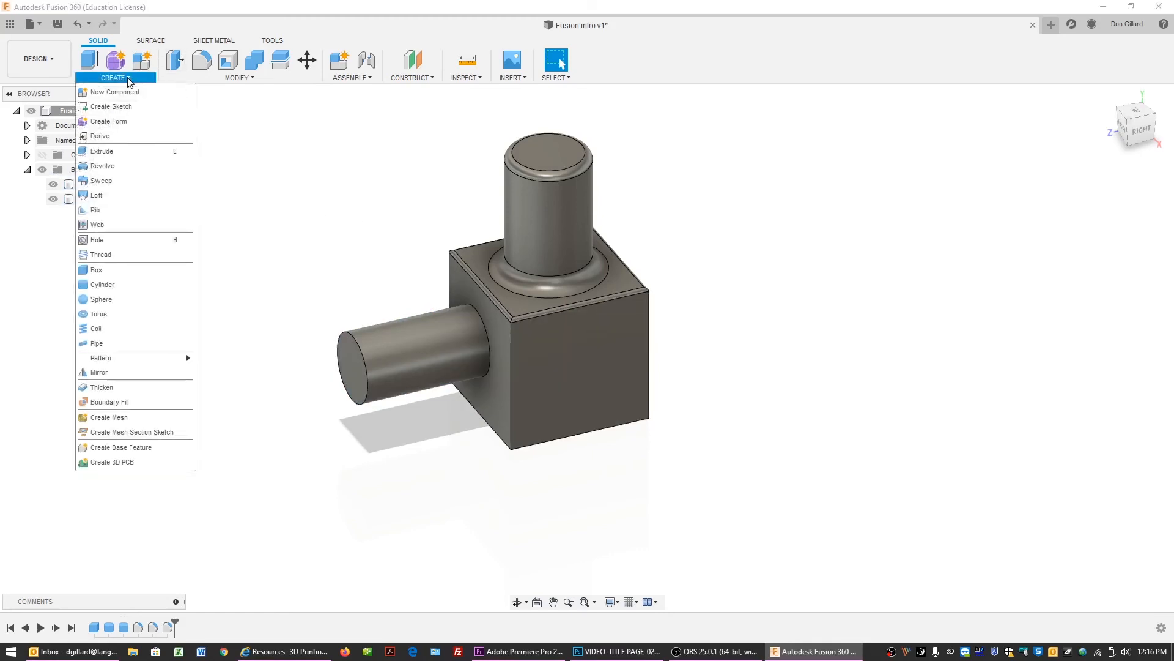
left_click(134, 302)
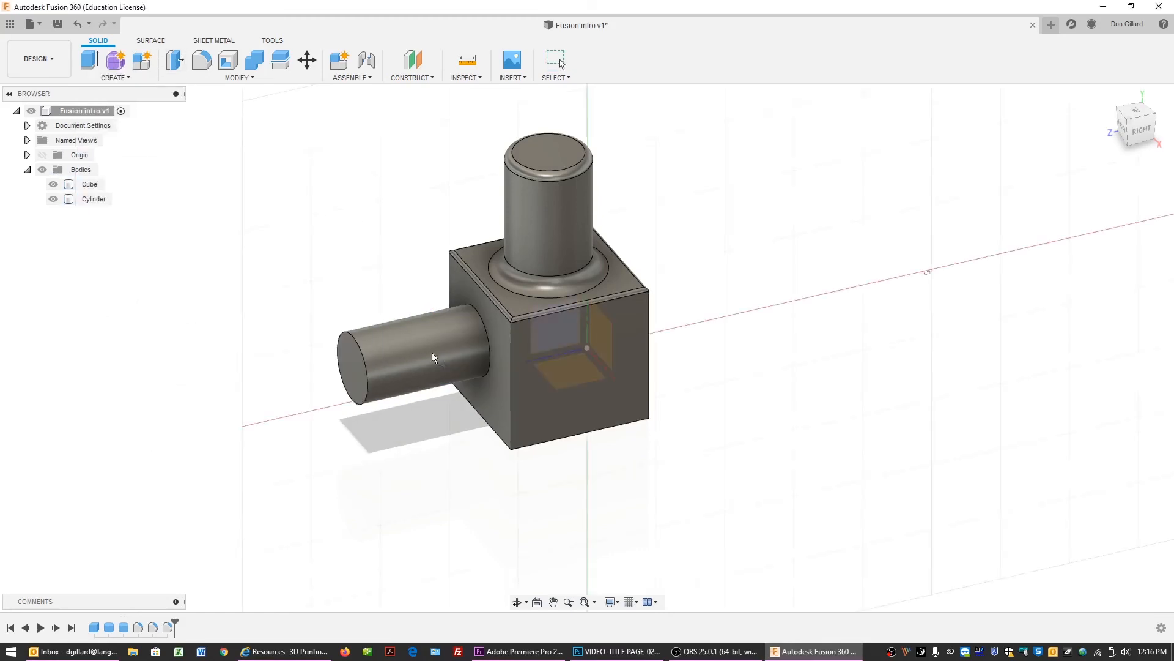
left_click(586, 375)
left_click_drag(601, 382, 615, 402)
left_click(817, 286)
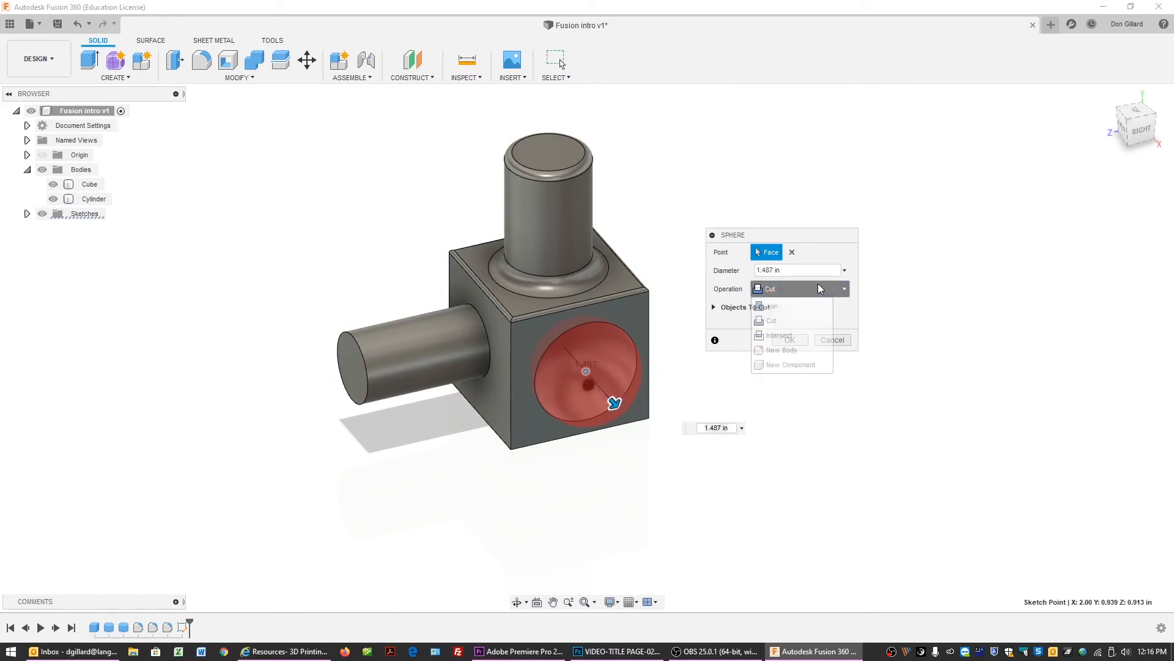
Preview the sphere's Join and New Body operations, then set it to Cut and confirm.
left_click(802, 306)
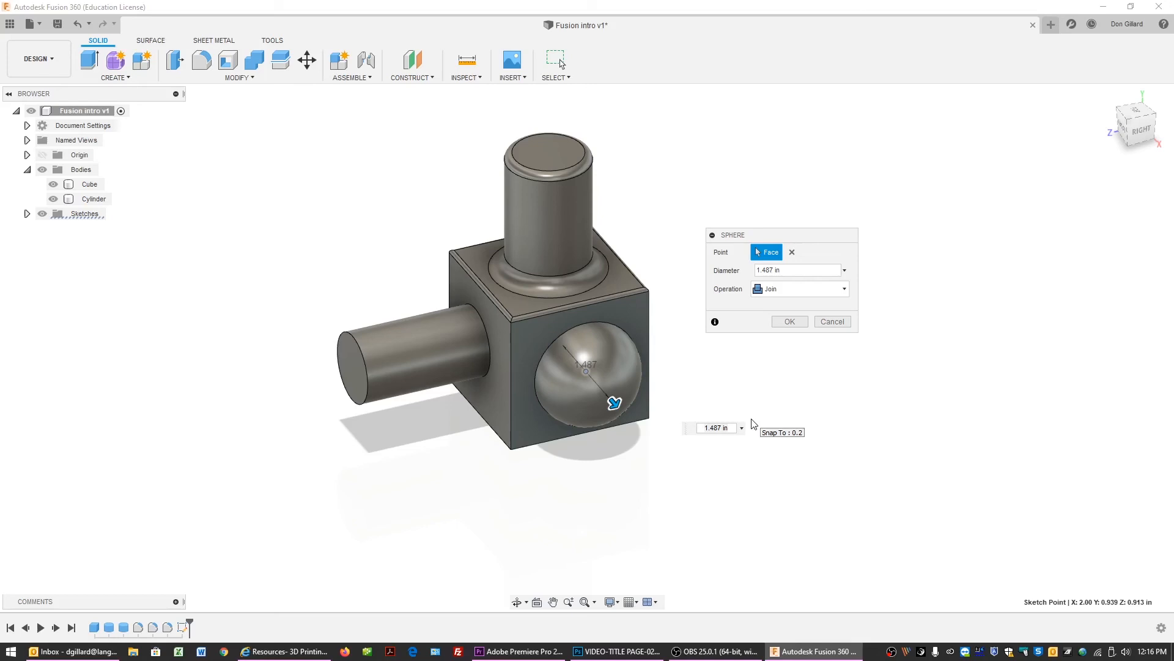
left_click(778, 288)
left_click(781, 323)
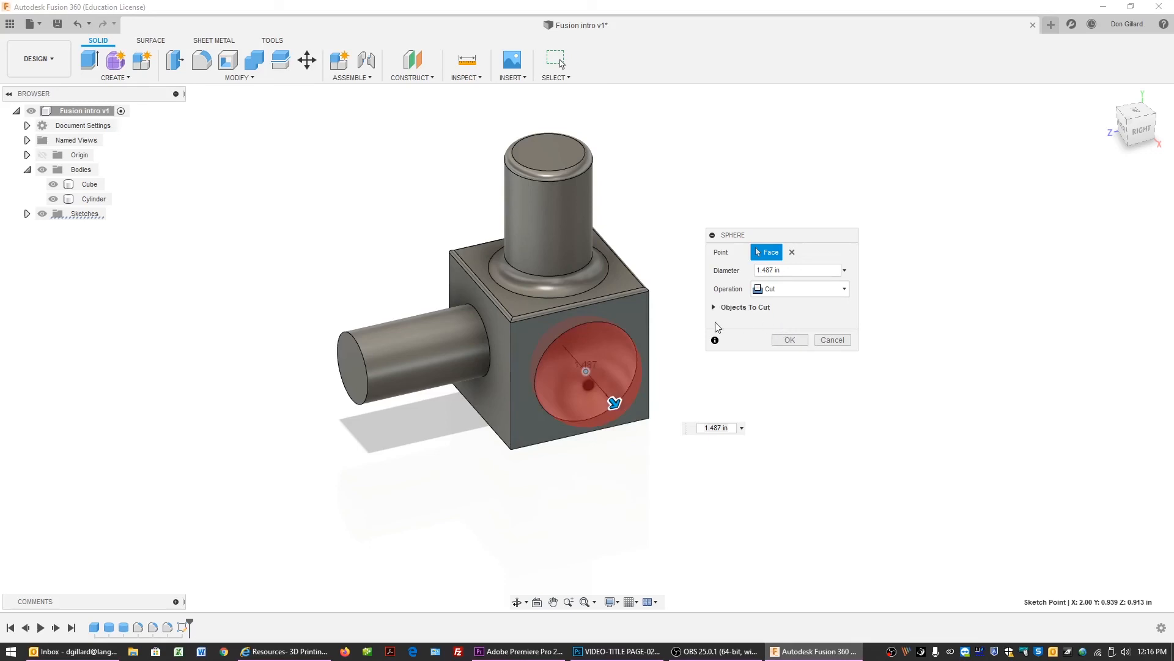
left_click(783, 294)
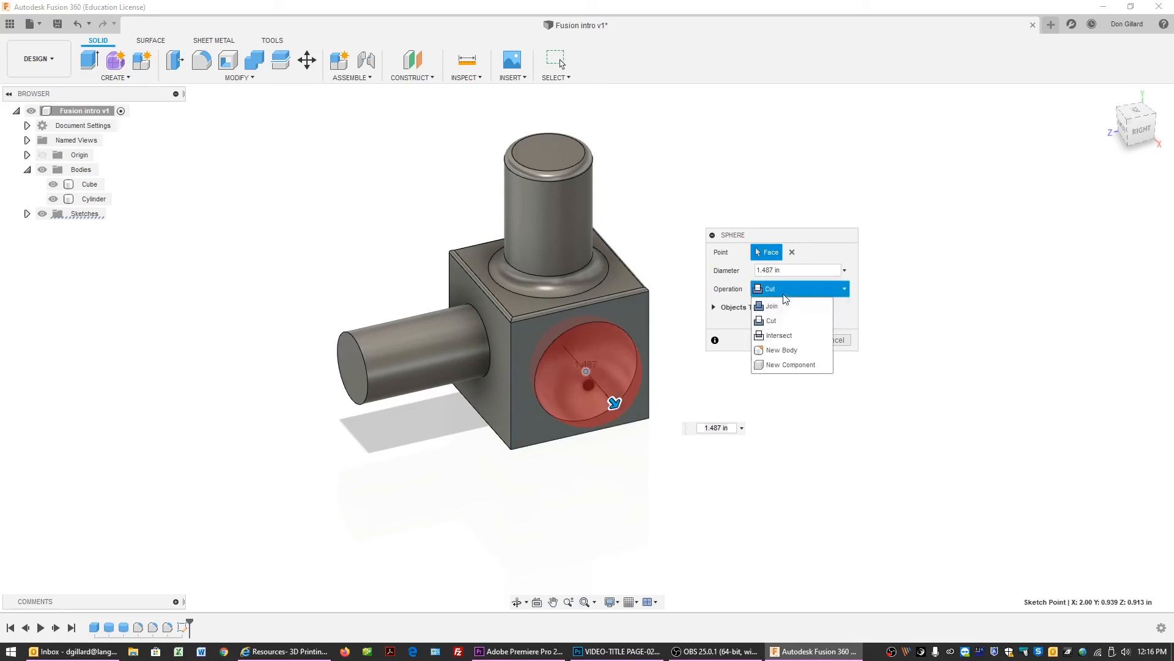
left_click(790, 351)
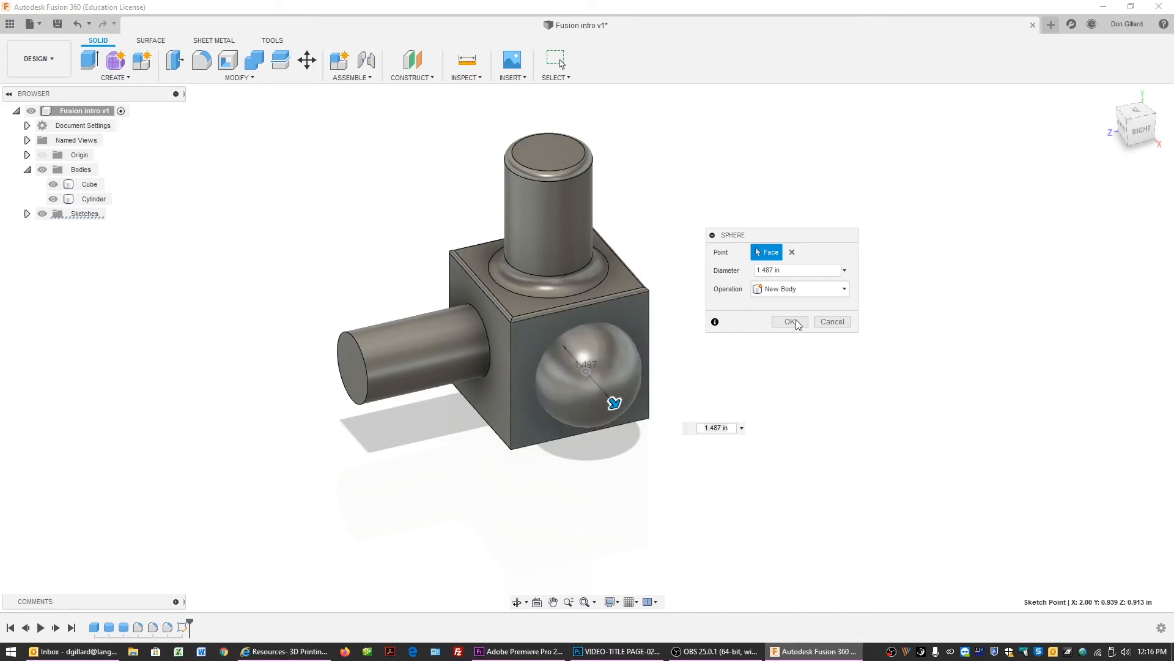
left_click(802, 289)
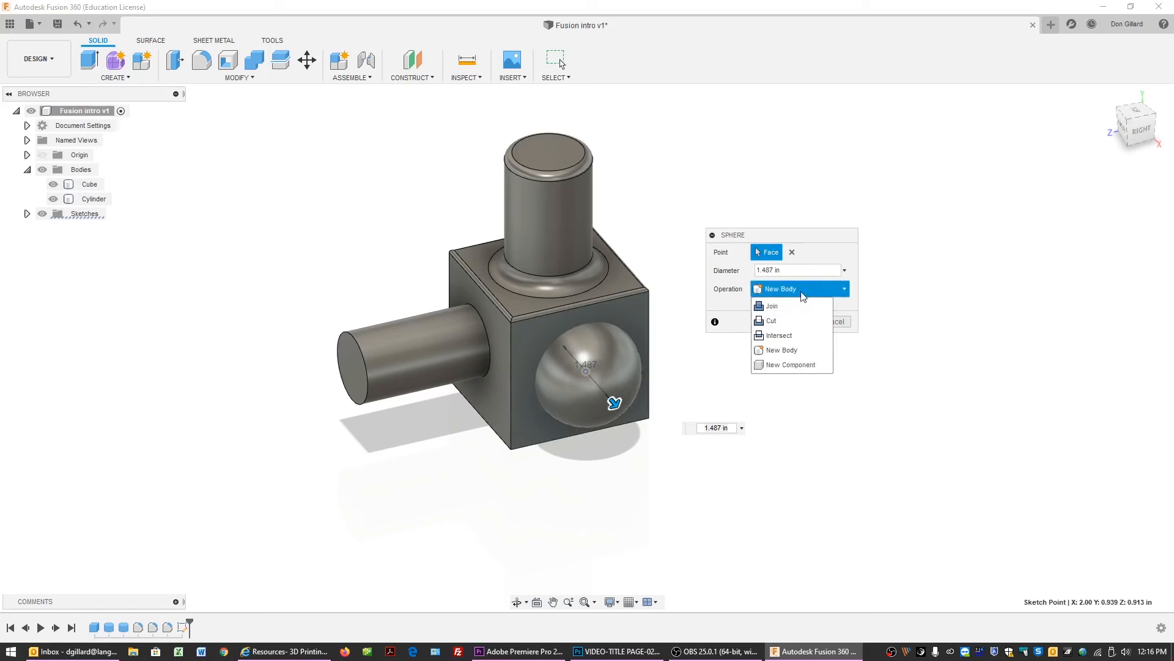
left_click(793, 323)
left_click(789, 340)
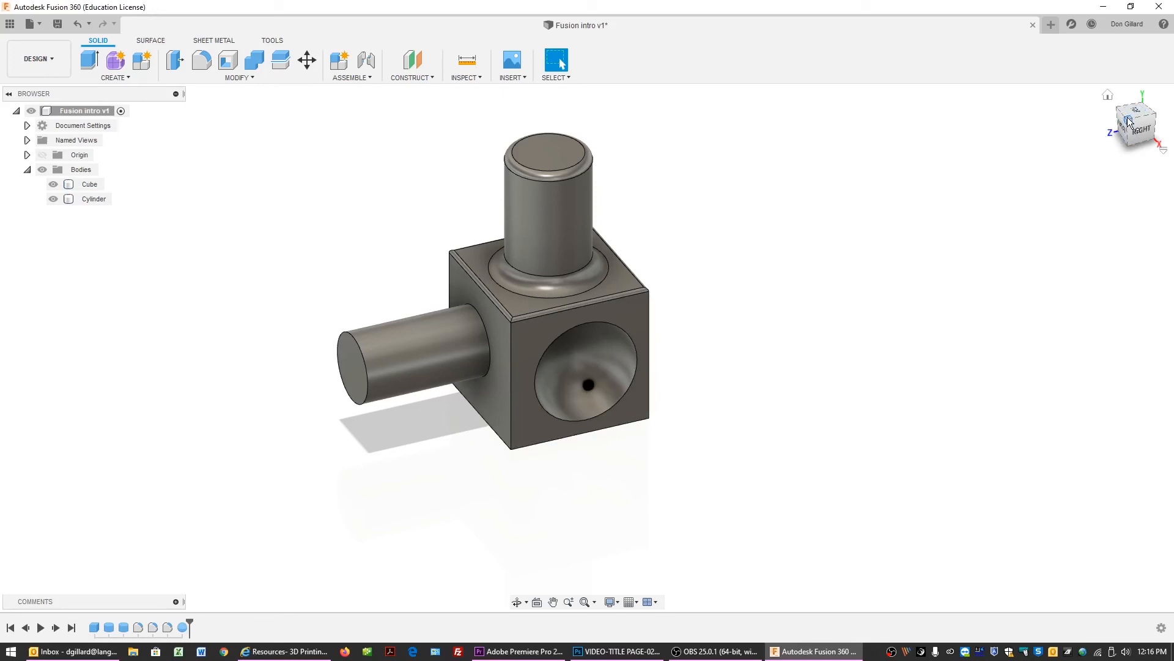
Try chamfering the cube's vertical front edge, then cancel the chamfer.
mouse_move(1129, 122)
left_mouse_down()
mouse_move(1106, 79)
mouse_move(1156, 66)
mouse_move(1161, 95)
mouse_move(1114, 103)
mouse_move(1126, 100)
mouse_move(1114, 104)
mouse_move(1129, 115)
left_mouse_up()
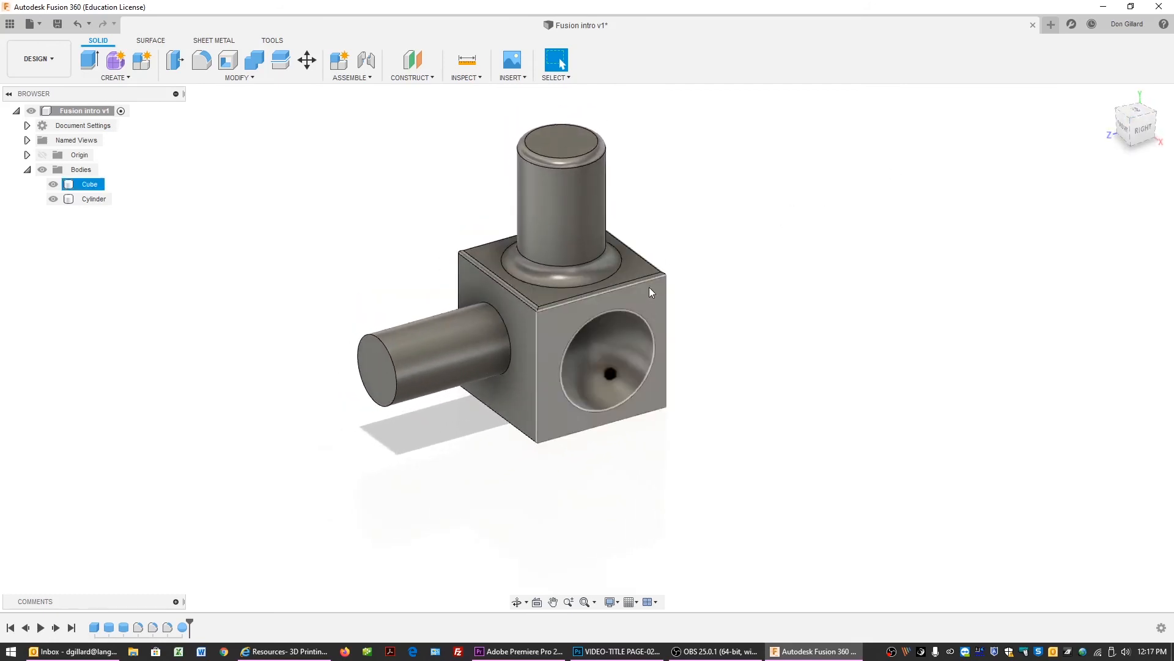
left_click(249, 78)
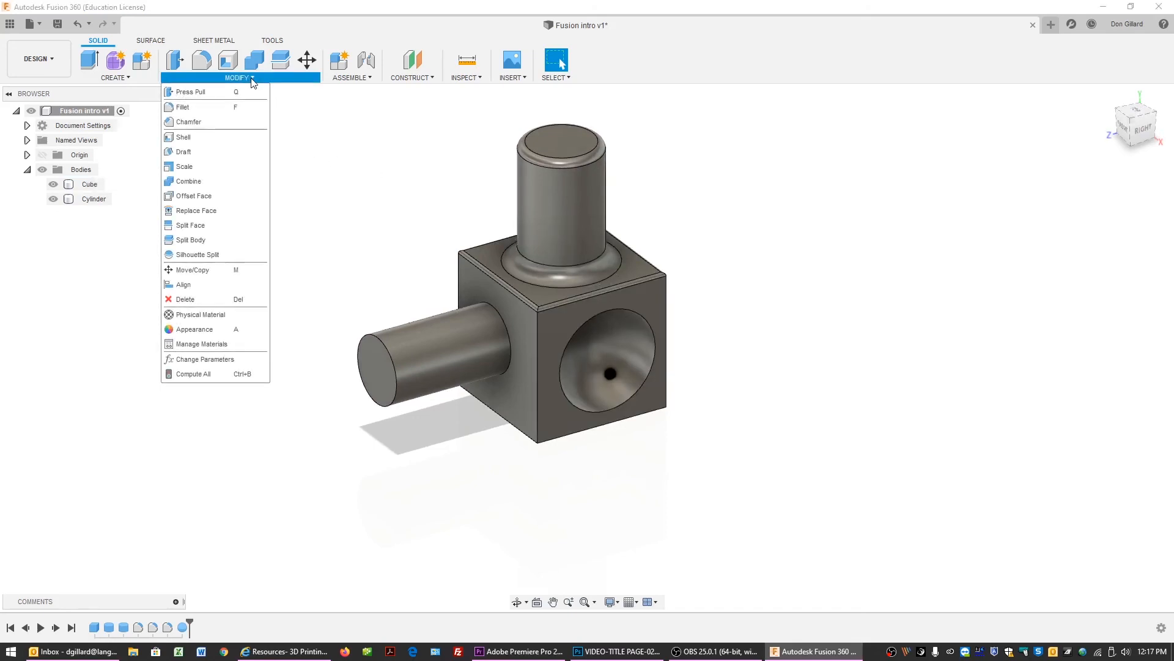
left_click(225, 120)
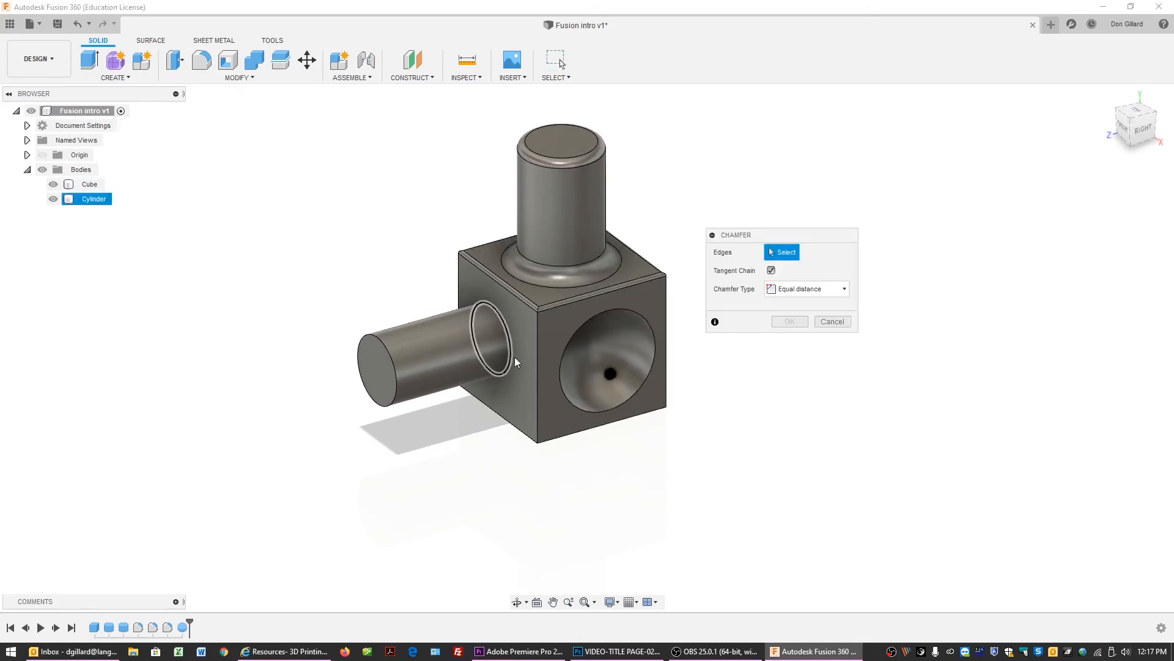
left_click(538, 356)
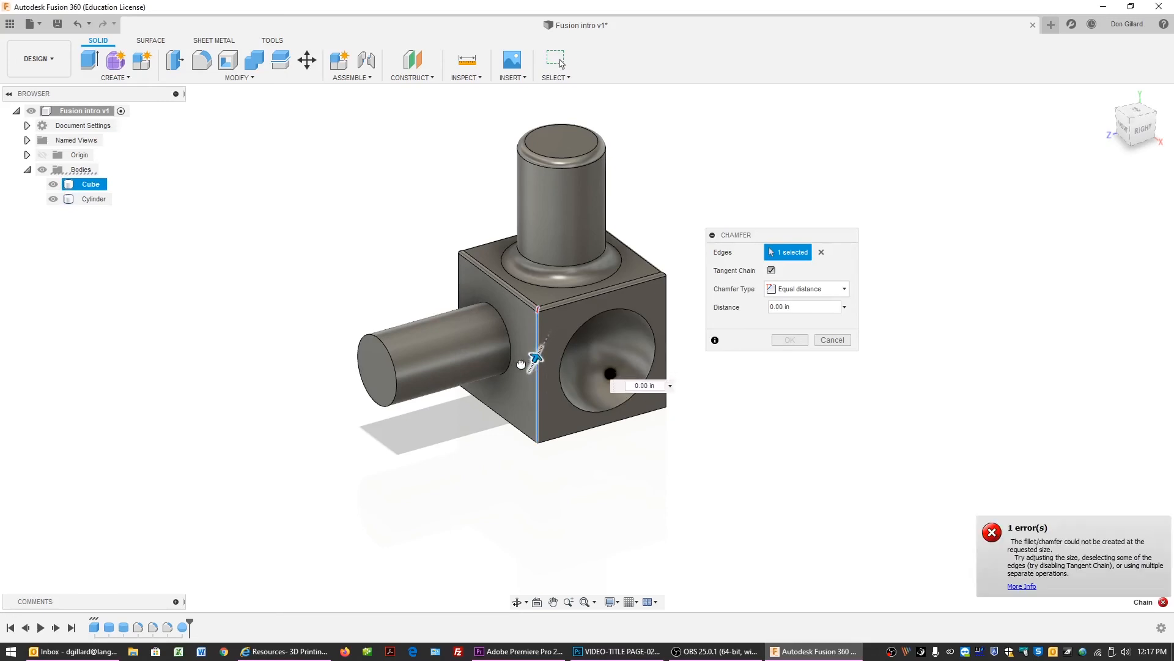
mouse_move(520, 365)
left_mouse_down()
mouse_move(527, 342)
mouse_move(529, 364)
left_mouse_up()
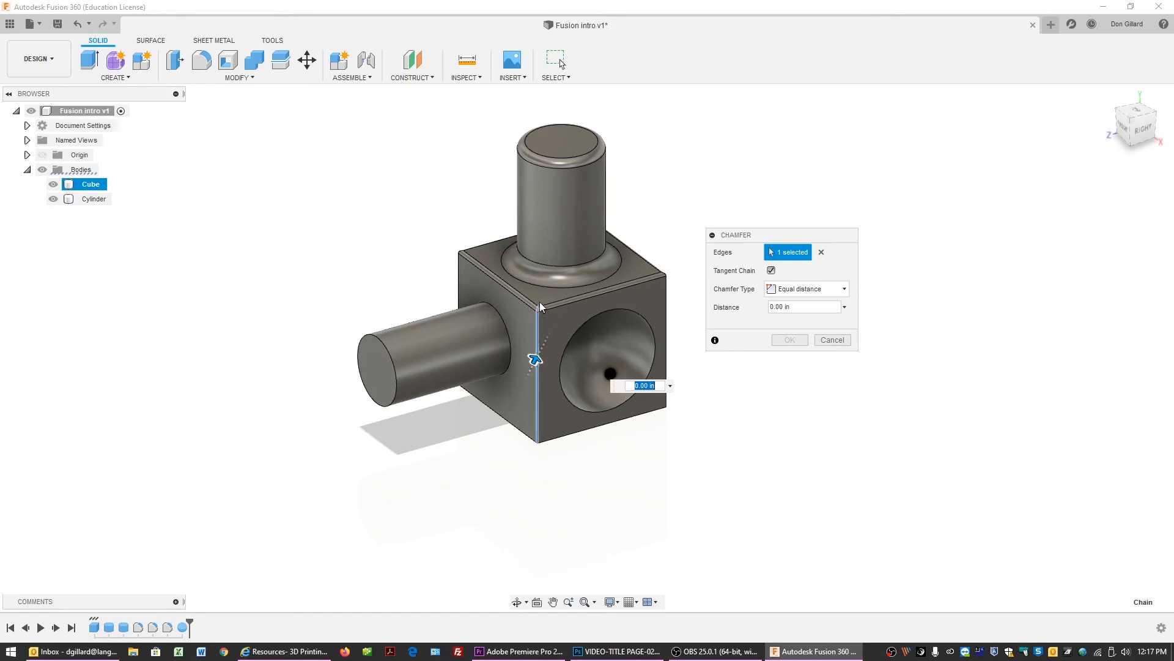
left_click(578, 434)
left_click(833, 340)
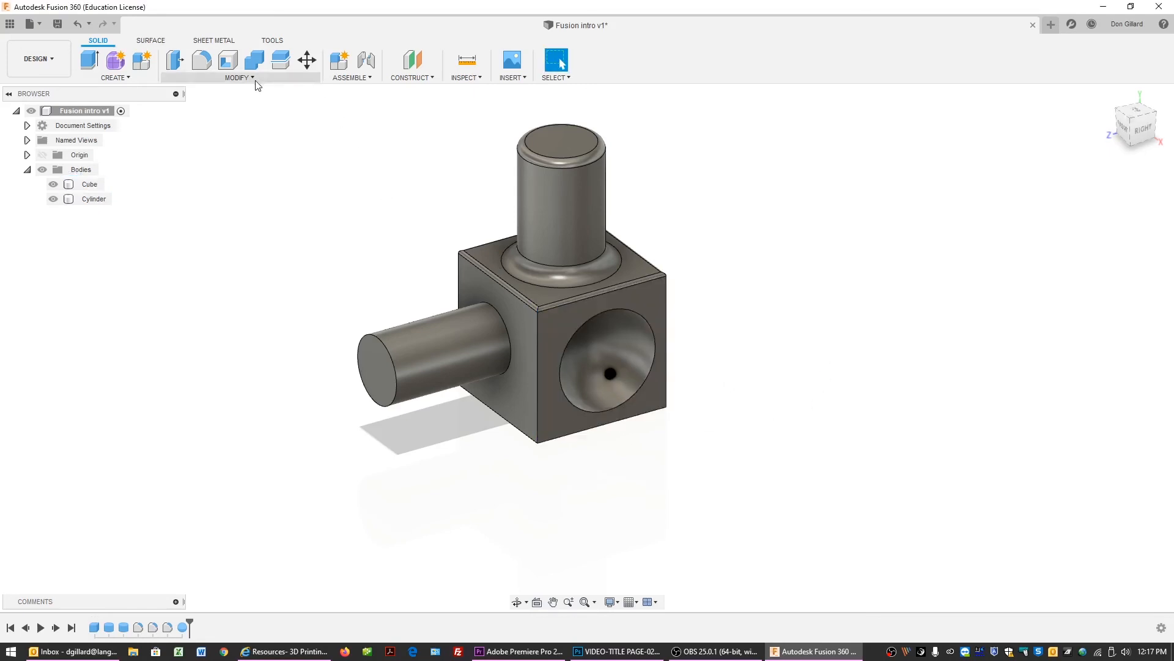
Chamfer the cube's bottom front edge with an equal distance of about 0.154 in.
left_click(239, 77)
left_click(218, 119)
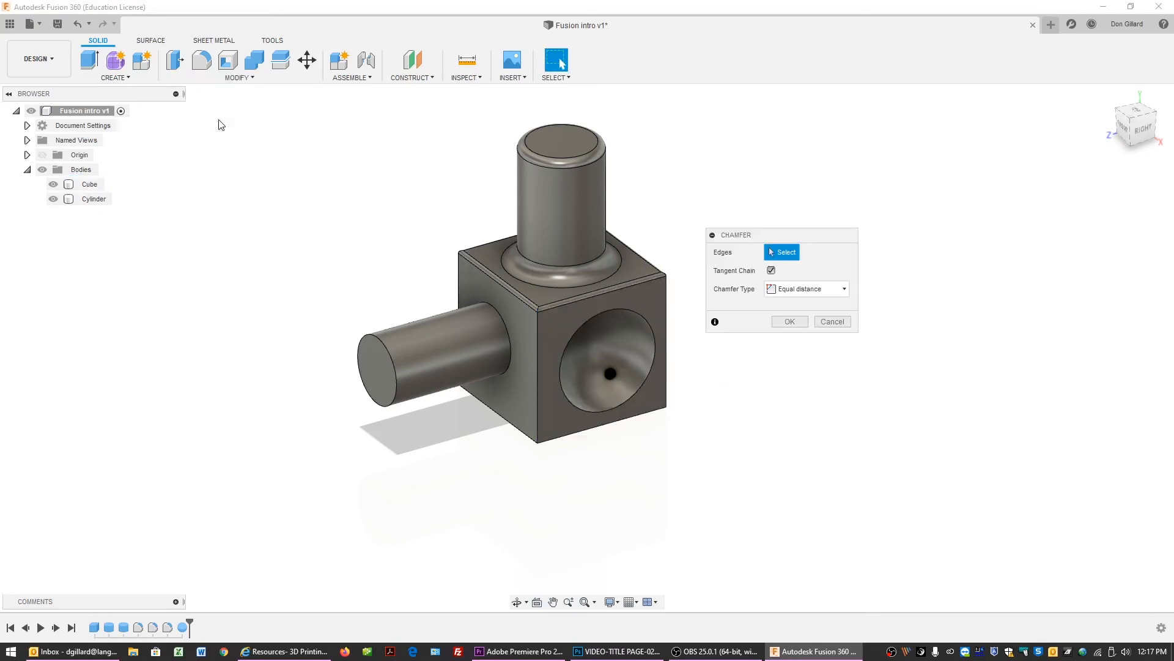
left_click(570, 436)
mouse_move(574, 439)
left_mouse_down()
mouse_move(561, 409)
mouse_move(576, 434)
left_mouse_up()
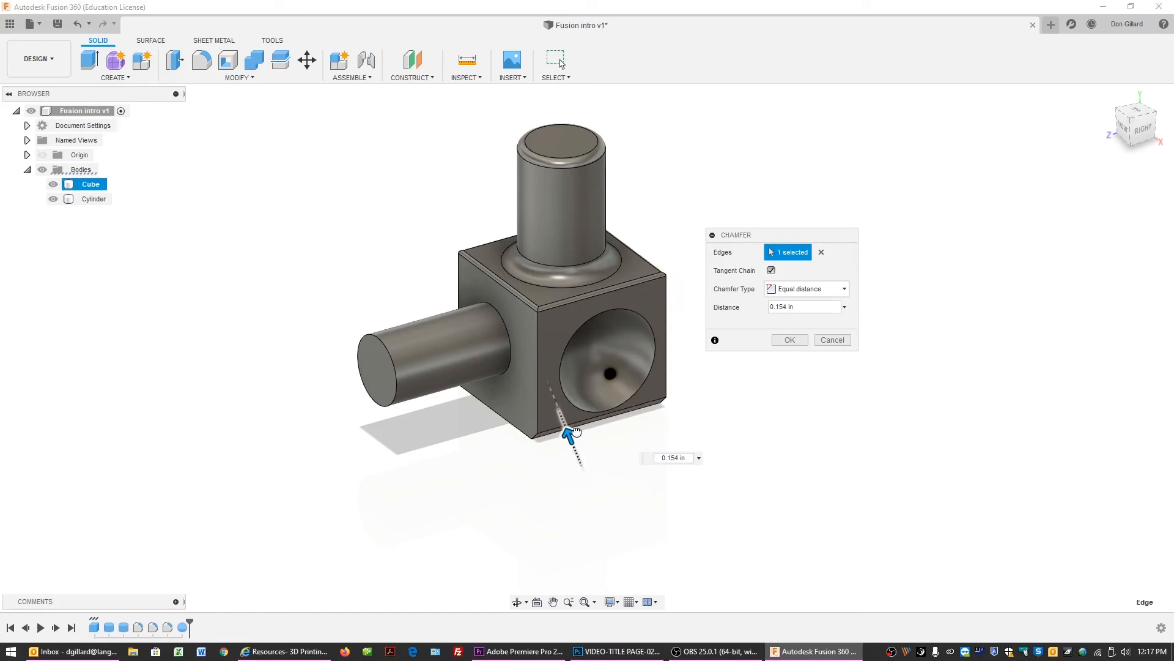
left_click(790, 339)
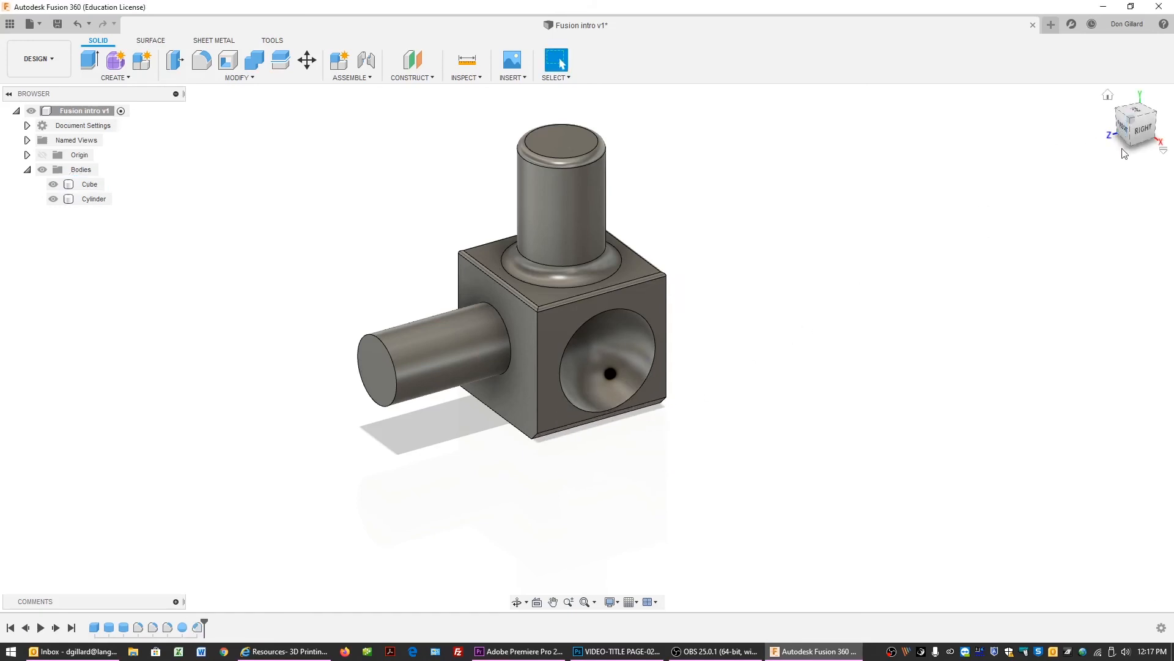
Examine the model with zoom, pan and the four-pane multiple views, then return to a single view.
mouse_move(1132, 143)
left_mouse_down()
mouse_move(1135, 97)
mouse_move(1127, 137)
left_mouse_up()
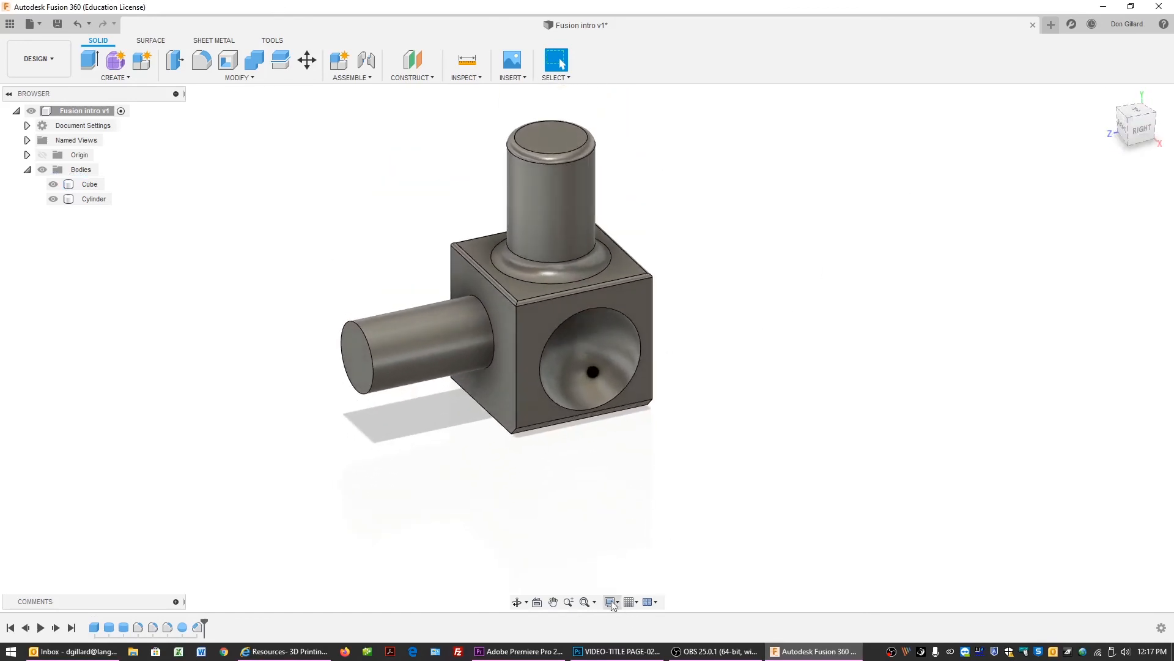
left_click(594, 604)
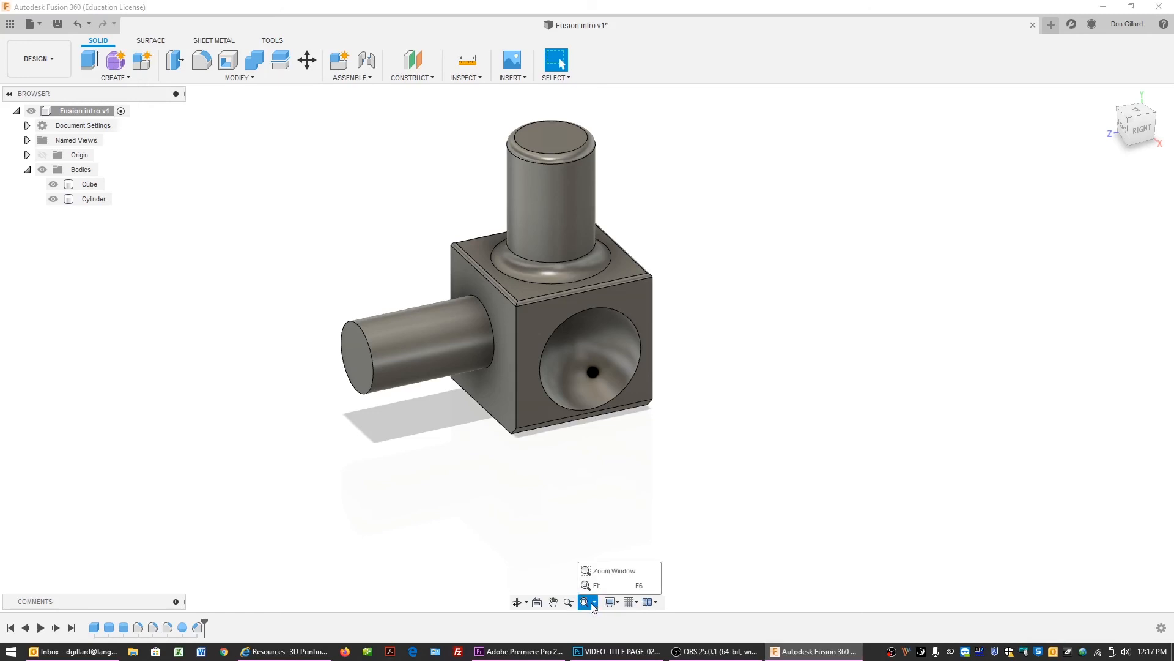
left_click(585, 603)
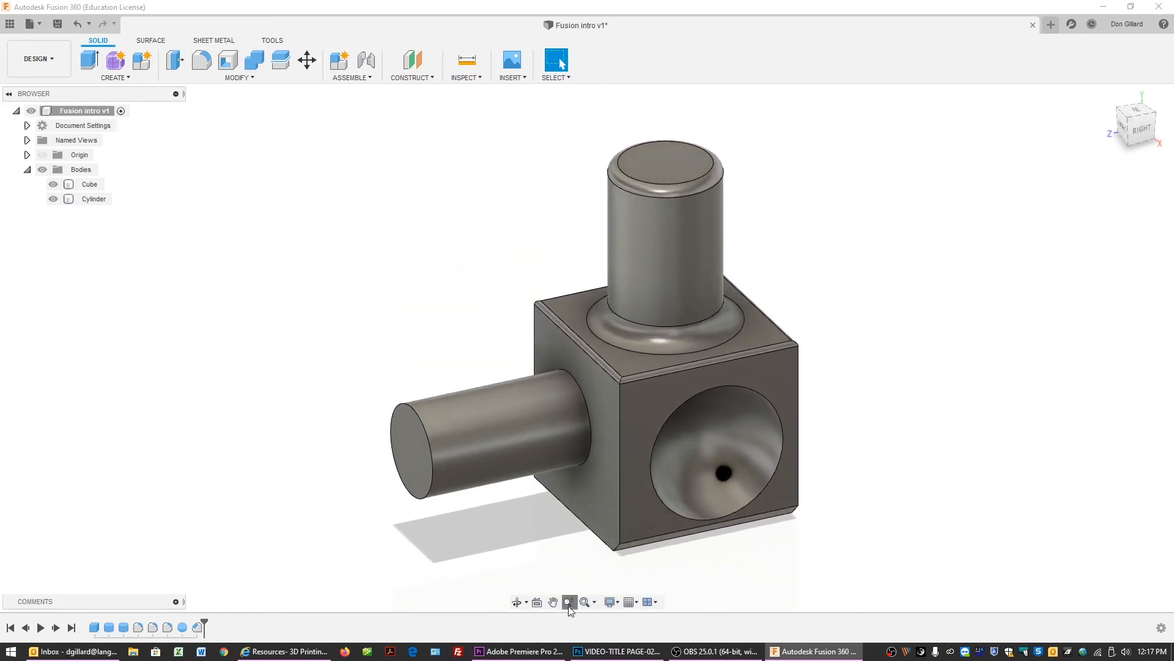
left_click(569, 607)
left_click_drag(602, 494, 557, 419)
left_click(554, 606)
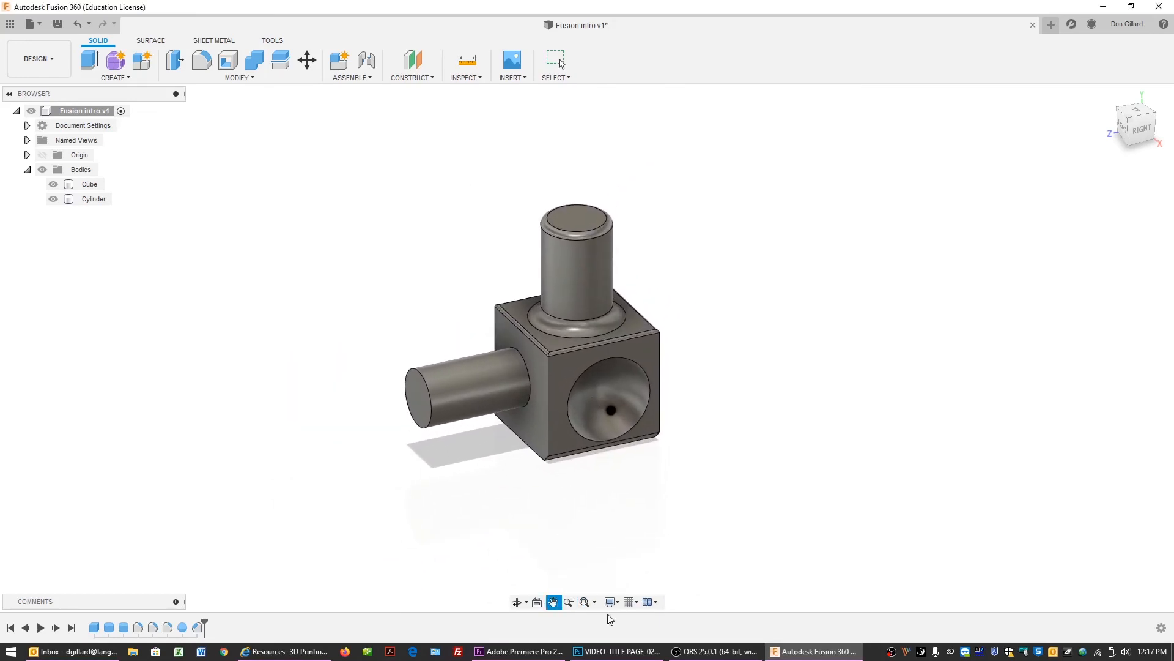
left_click(652, 602)
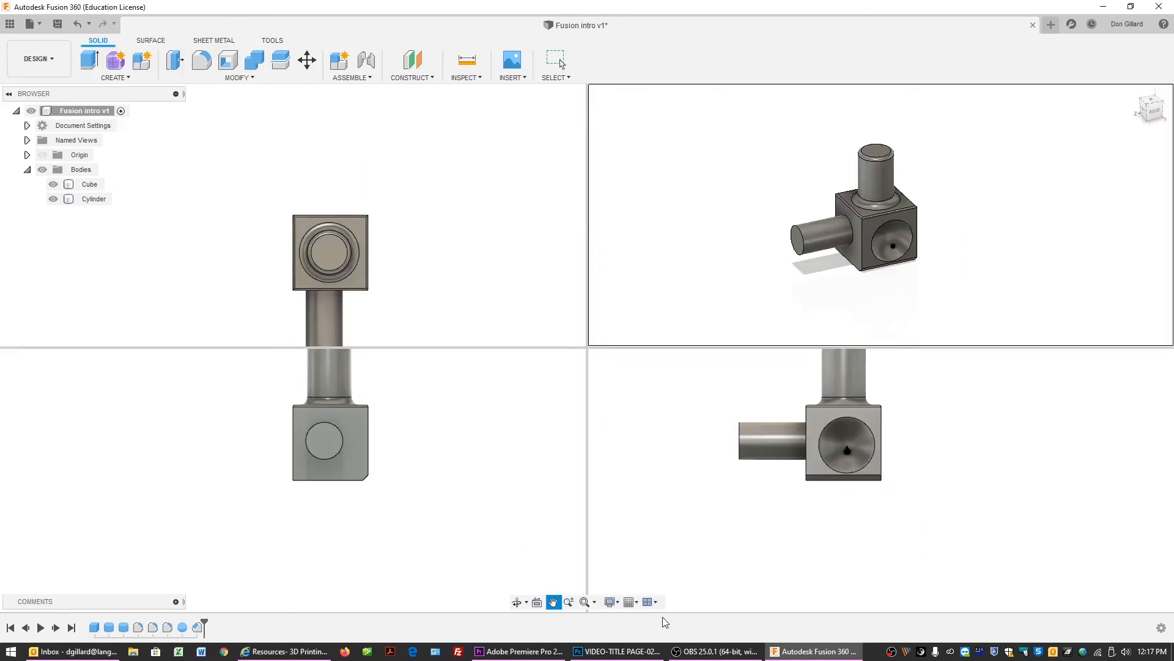
left_click_drag(446, 255, 471, 218)
left_click_drag(717, 388, 705, 427)
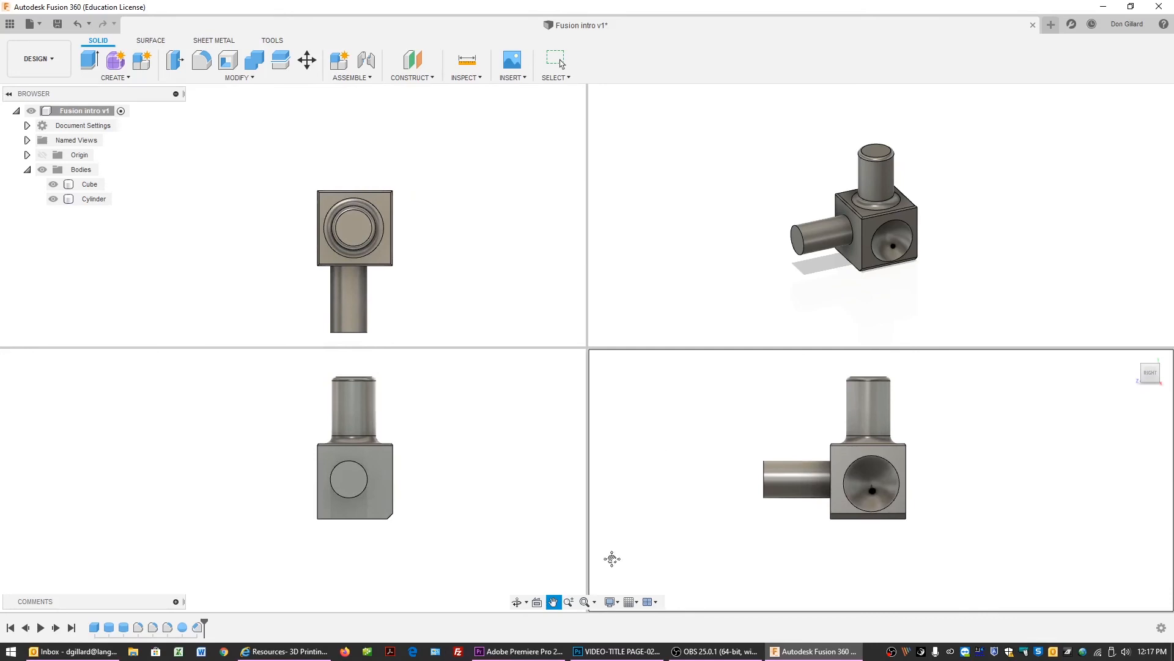
left_click(655, 602)
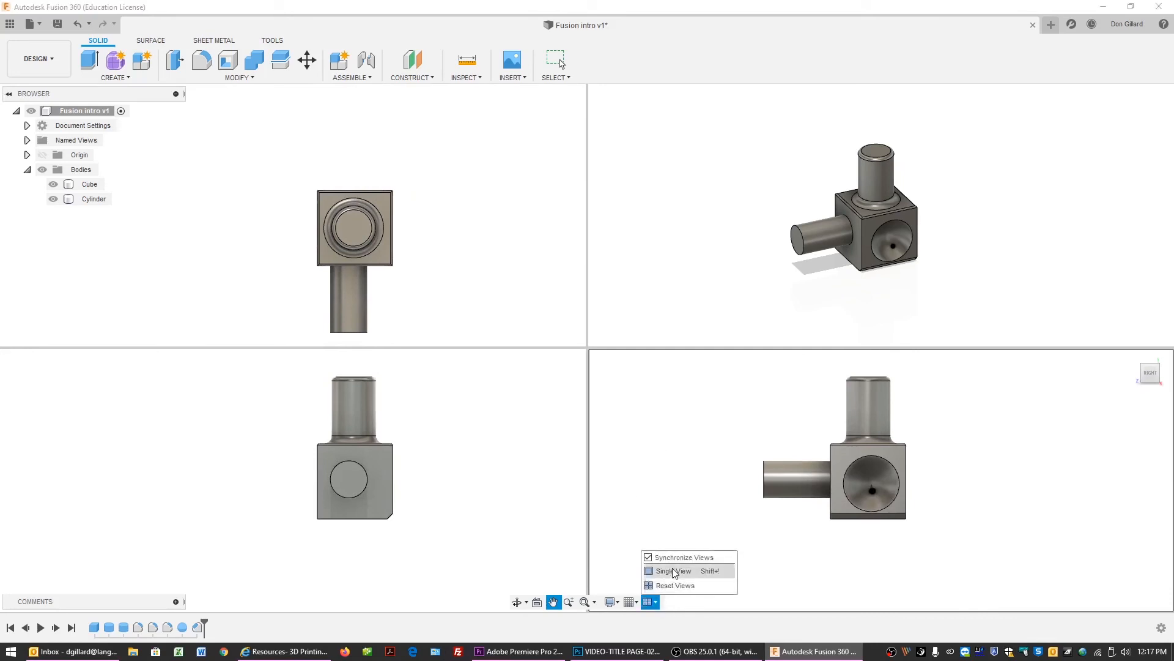
left_click(673, 572)
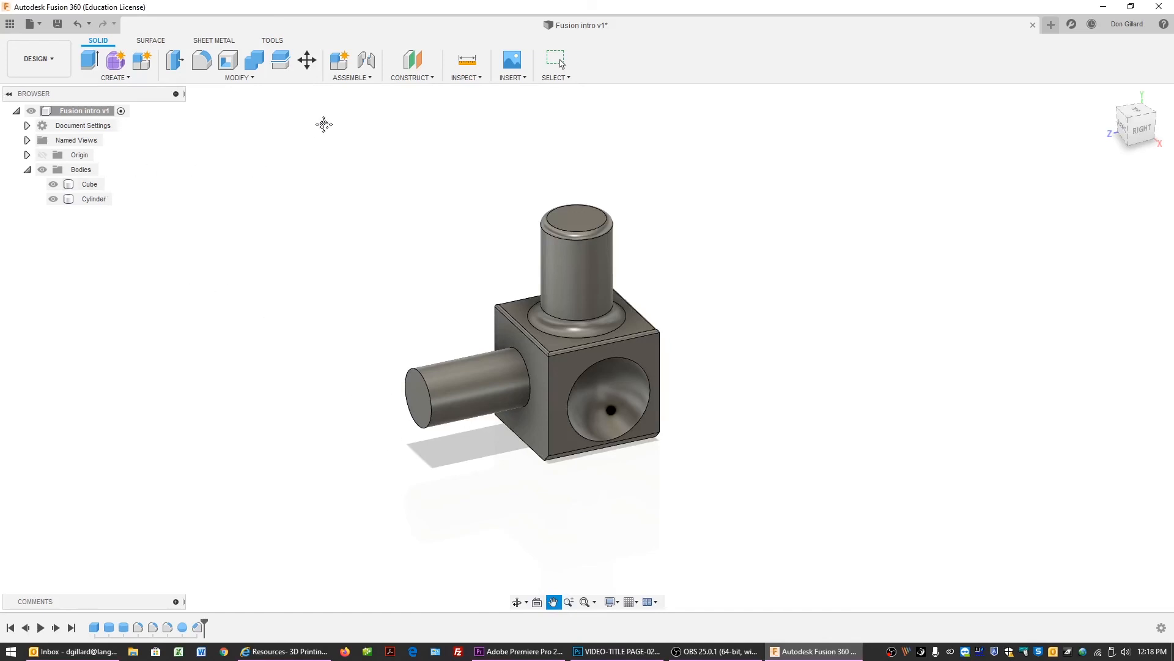
left_click(308, 61)
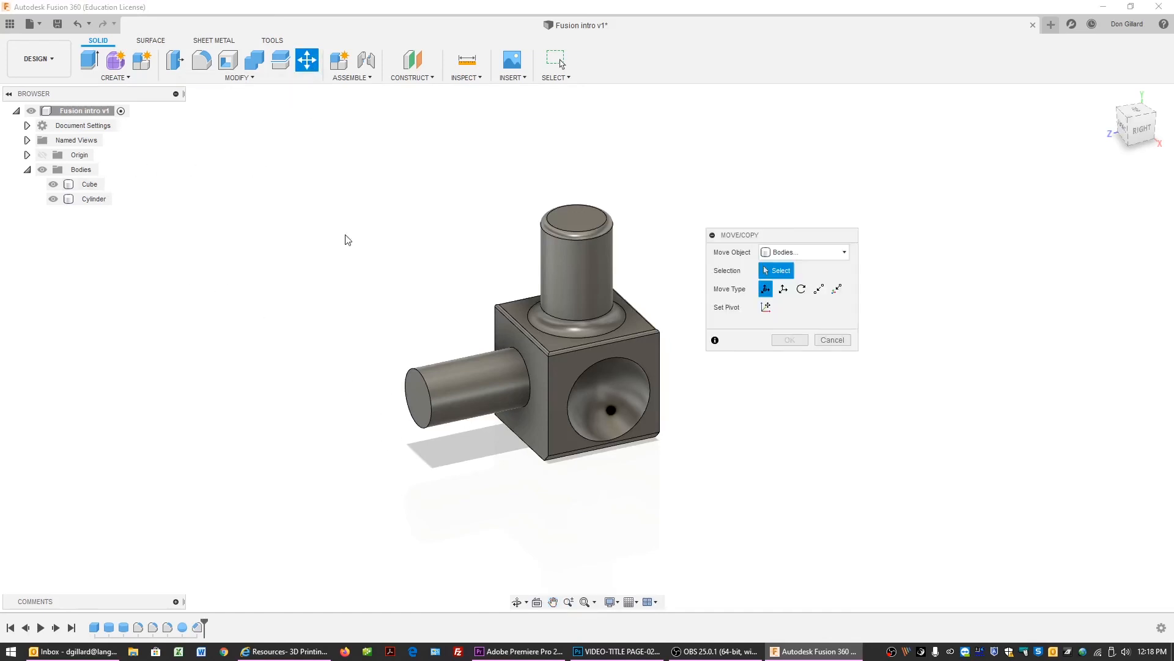
left_click(832, 340)
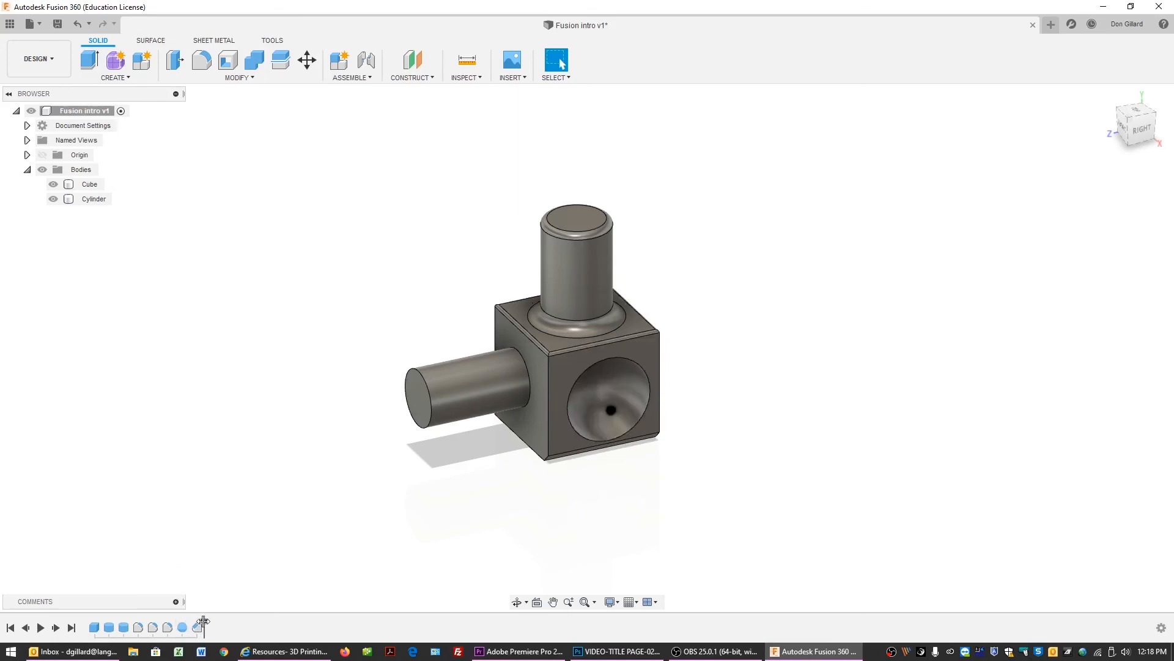
mouse_move(206, 620)
left_mouse_down()
mouse_move(131, 618)
mouse_move(202, 620)
left_mouse_up()
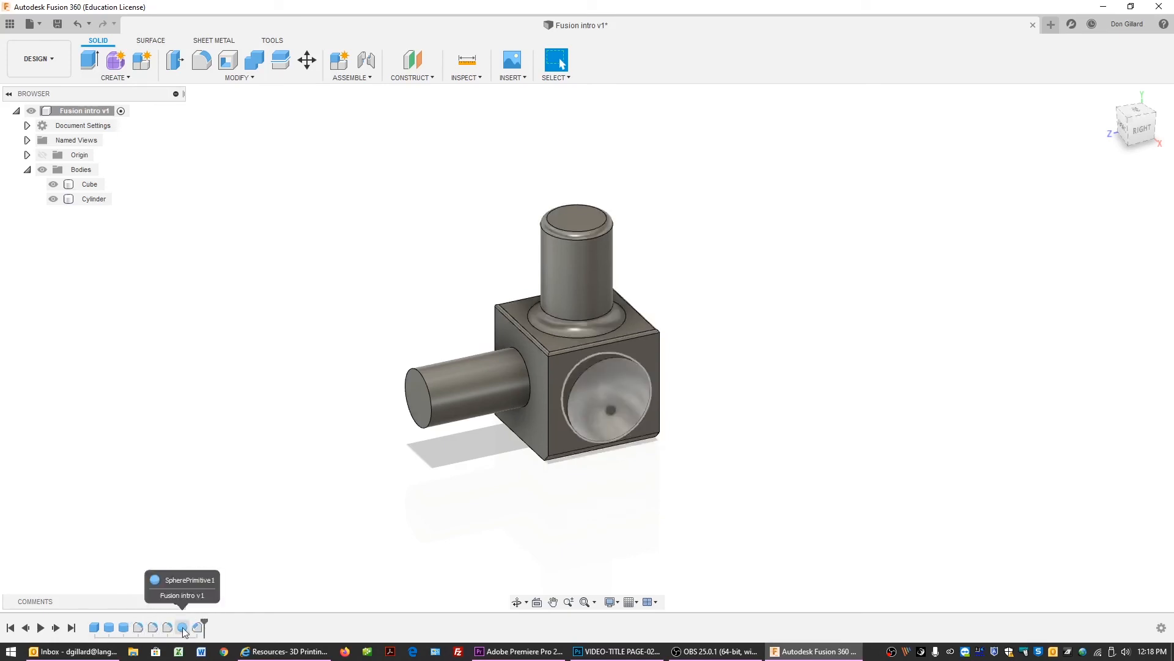
Edit the sphere cut feature from the timeline and set its diameter to 1.8 in.
double_click(182, 626)
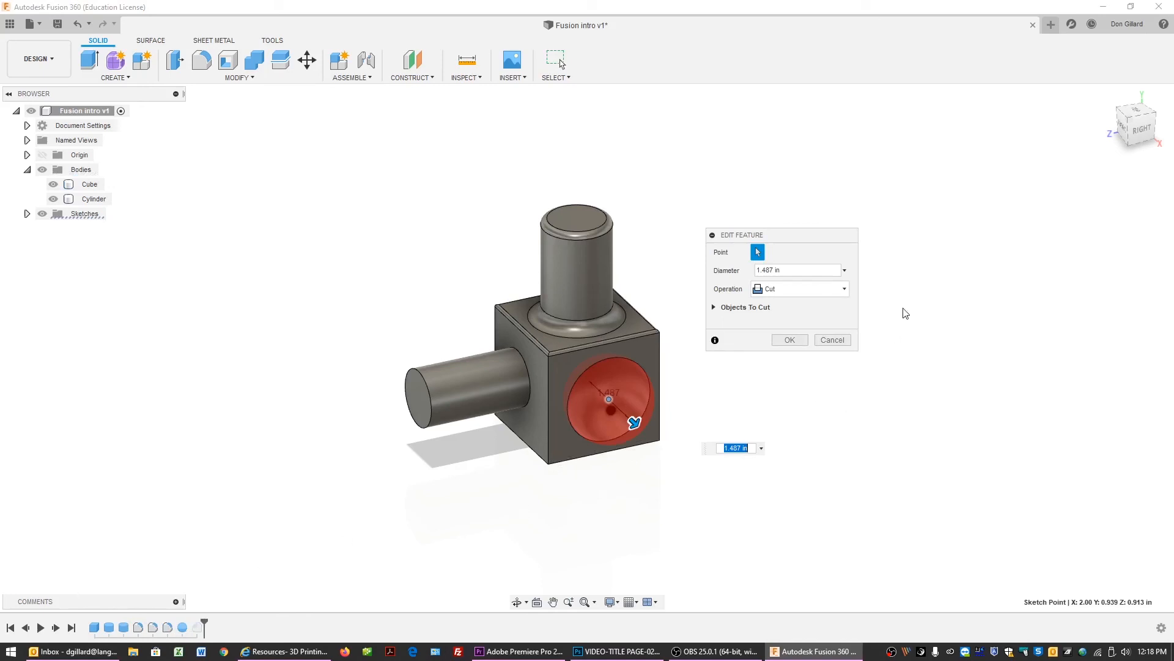
left_click(773, 269)
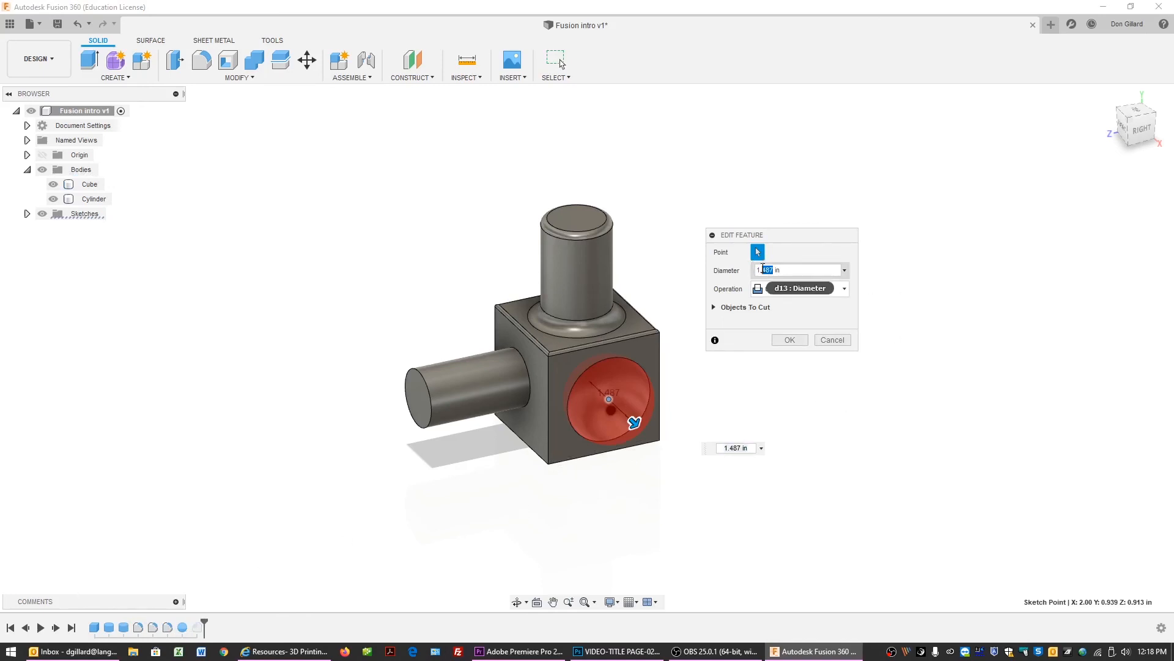
type("8")
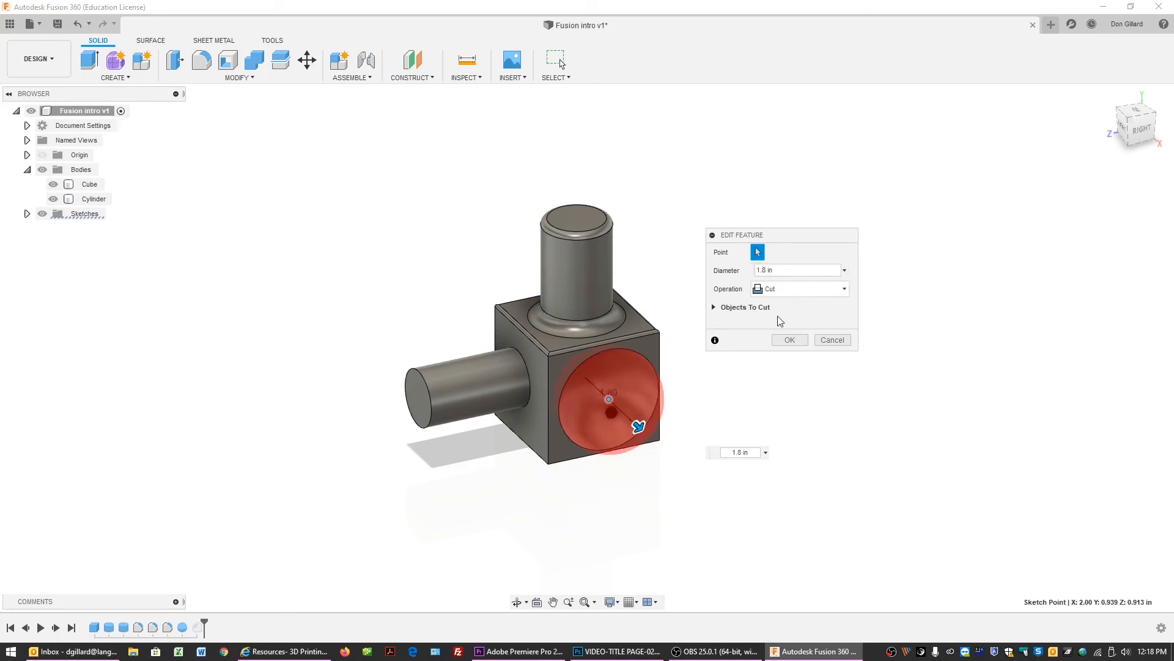
left_click(786, 337)
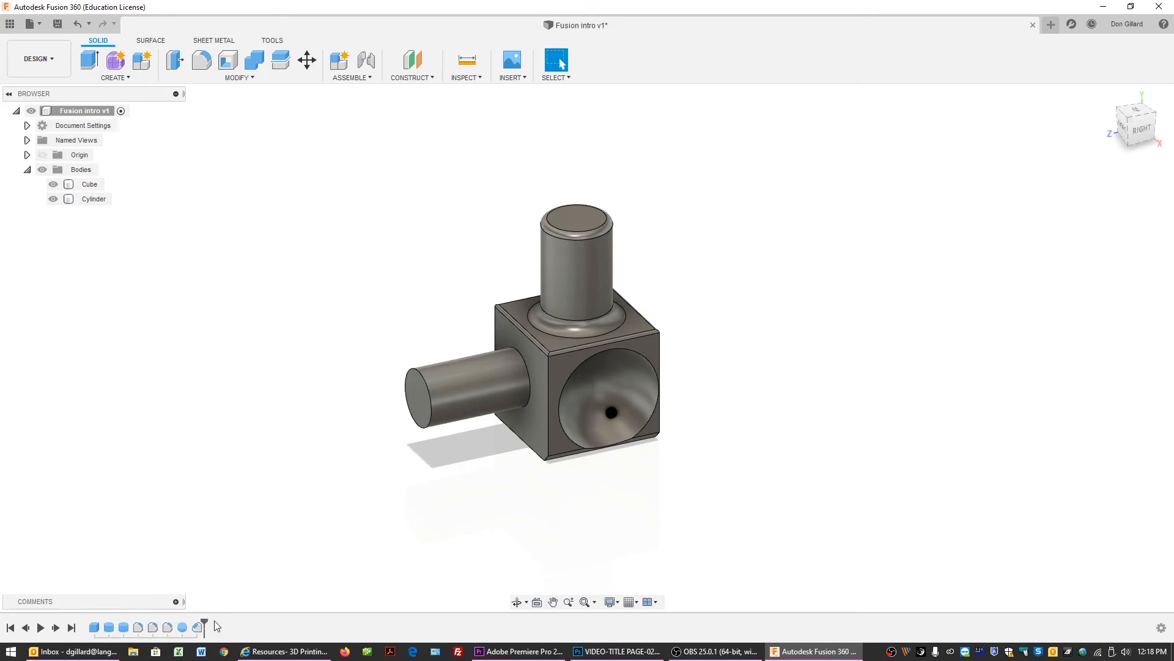
mouse_move(203, 622)
left_mouse_down()
mouse_move(97, 621)
mouse_move(204, 622)
left_mouse_up()
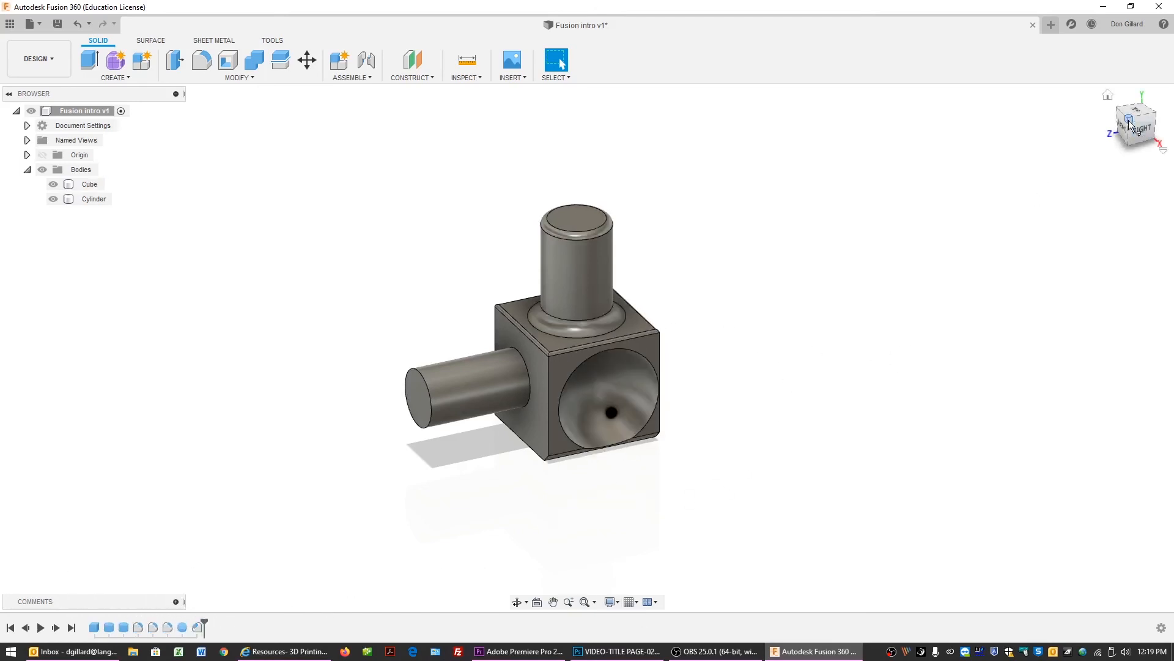
left_click_drag(1141, 118, 1135, 120)
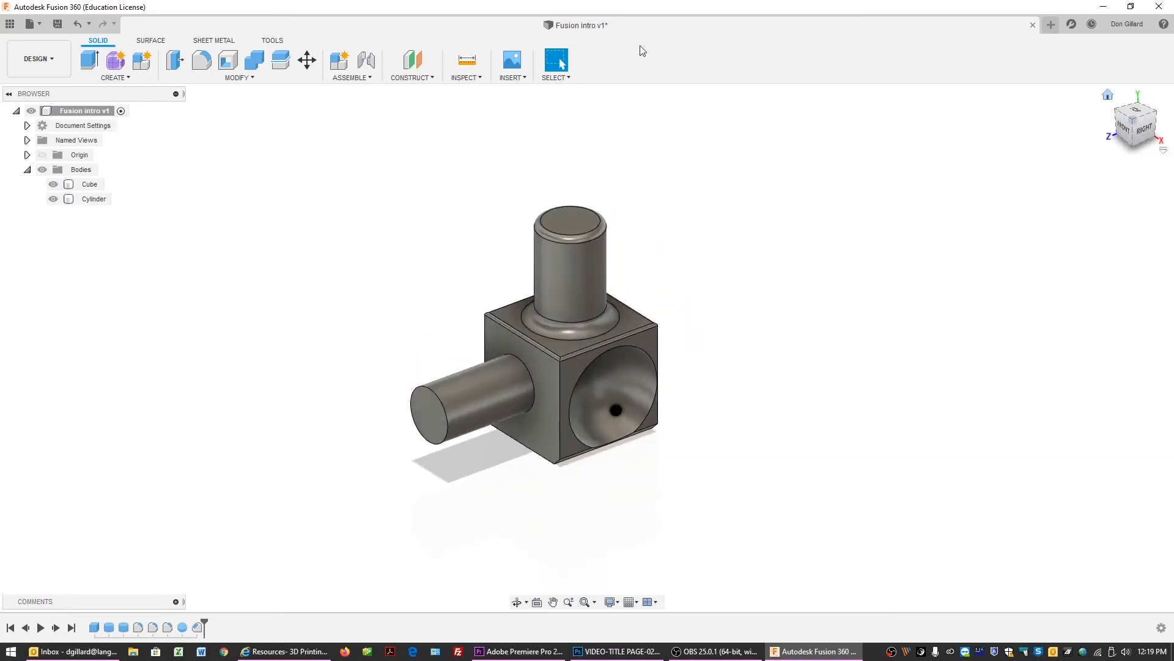
left_click(130, 76)
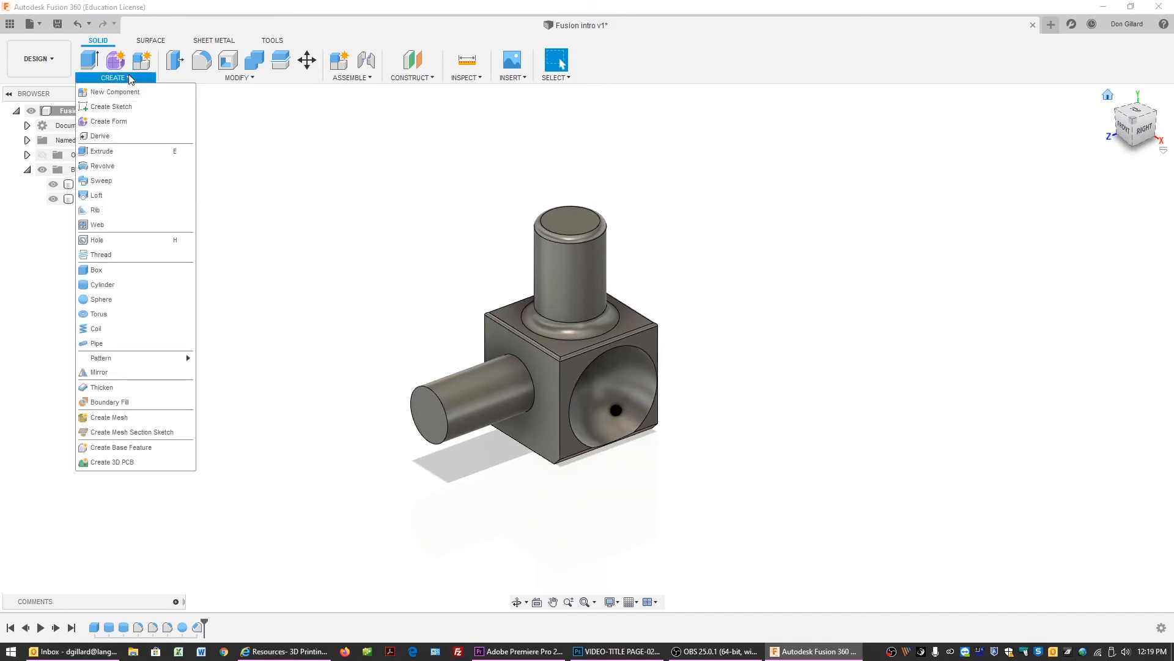